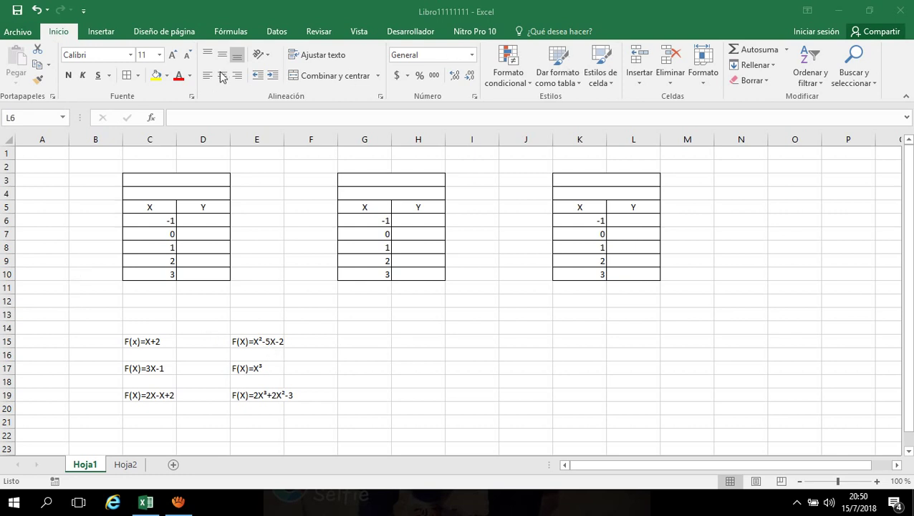
pyautogui.click(107, 31)
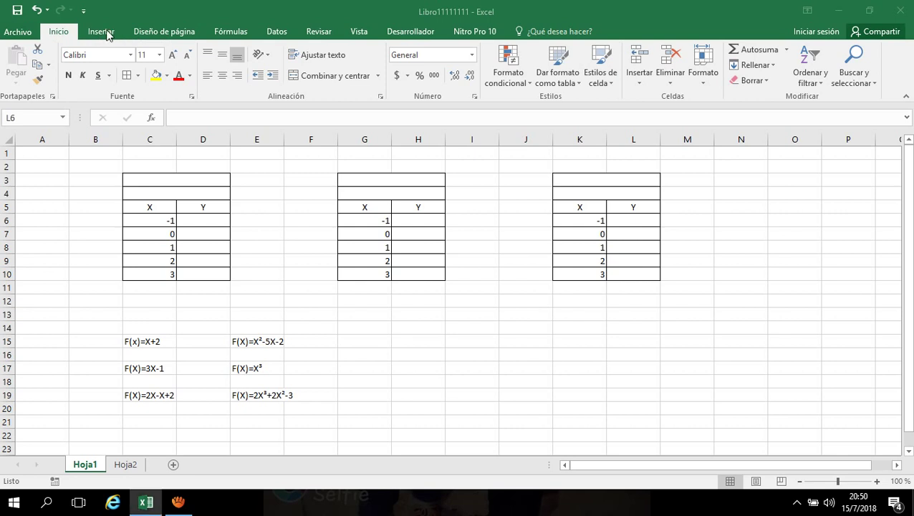
pyautogui.click(107, 33)
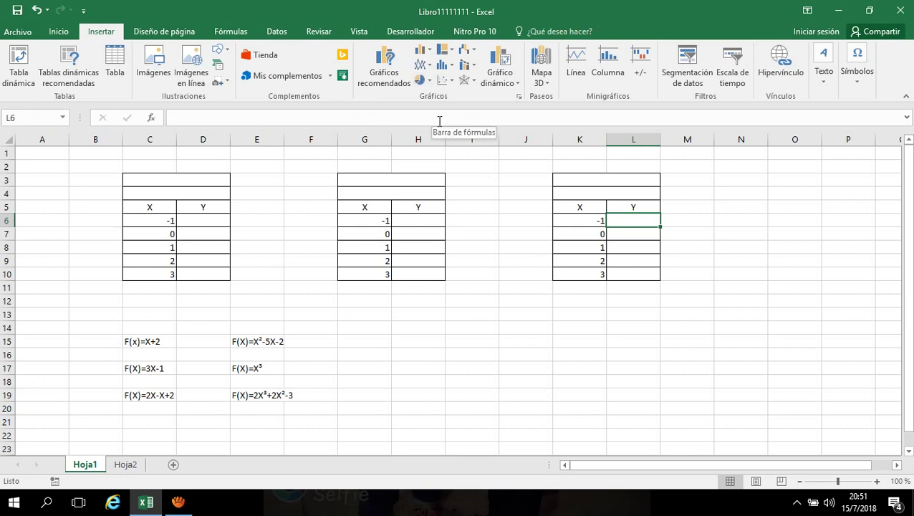
pyautogui.click(444, 79)
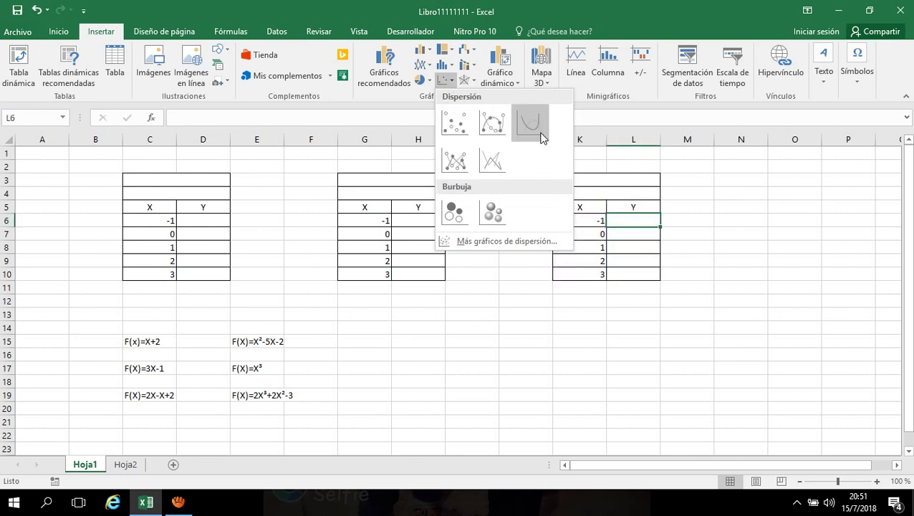
pyautogui.click(445, 302)
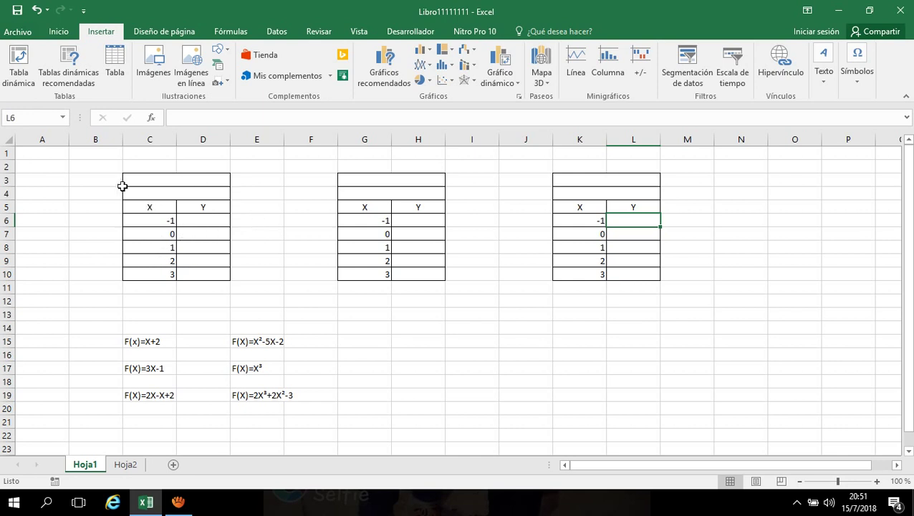
pyautogui.click(210, 221)
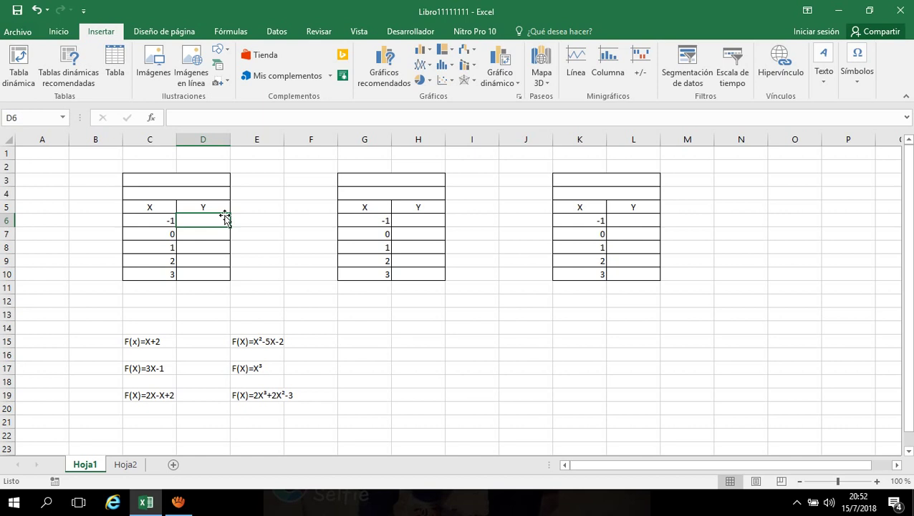
# Step: Title the first X–Y table LÍNEAL in its top merged cell
pyautogui.click(191, 180)
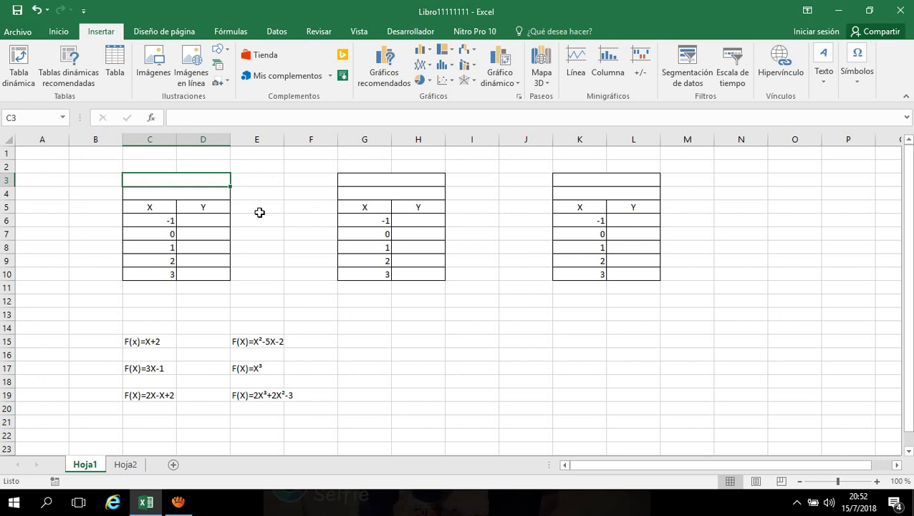
pyautogui.write('L')
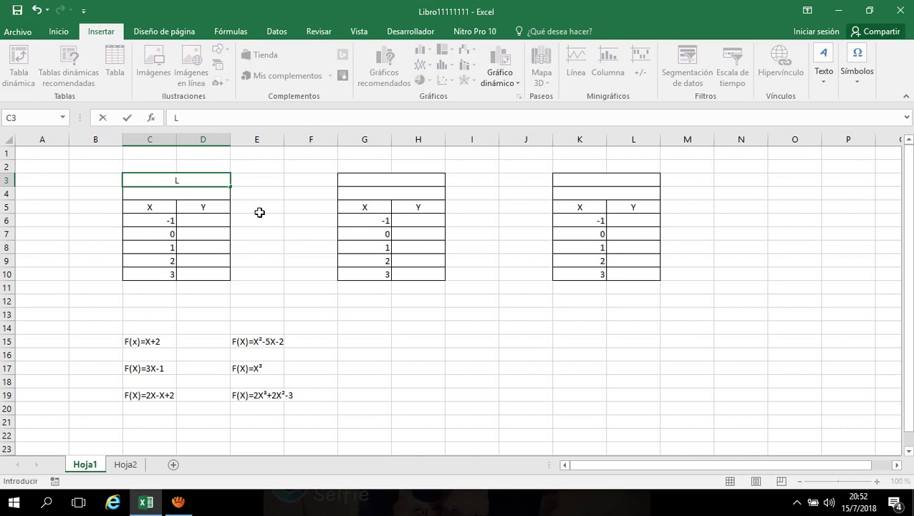
pyautogui.write('ÍNEAL')
pyautogui.press('Tab')
# Step: Title the middle X–Y table CUADRÁTICA in its top merged cell
pyautogui.press('Tab')
pyautogui.press('Tab')
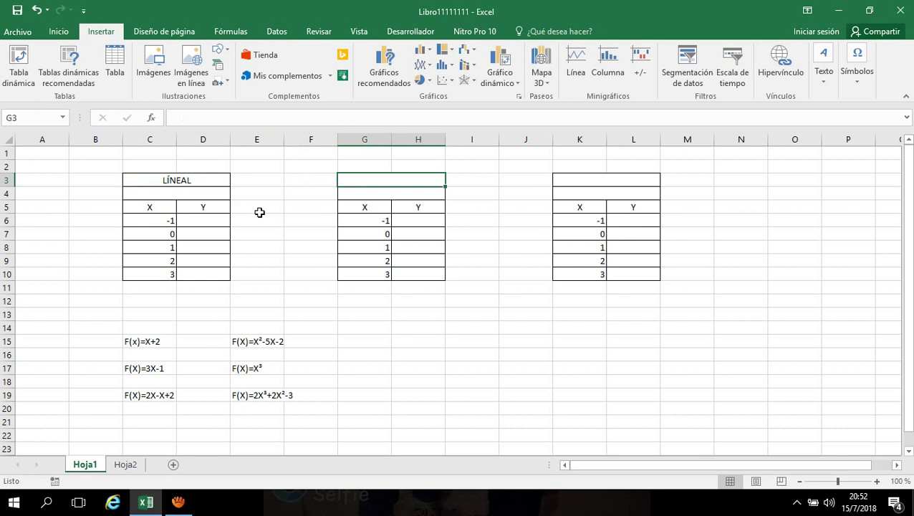
pyautogui.write('C')
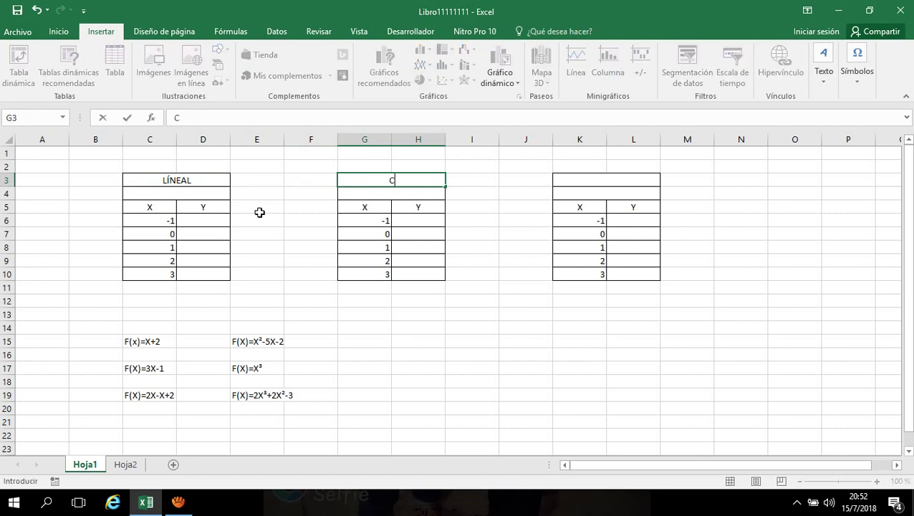
pyautogui.write('UADRÁTICA')
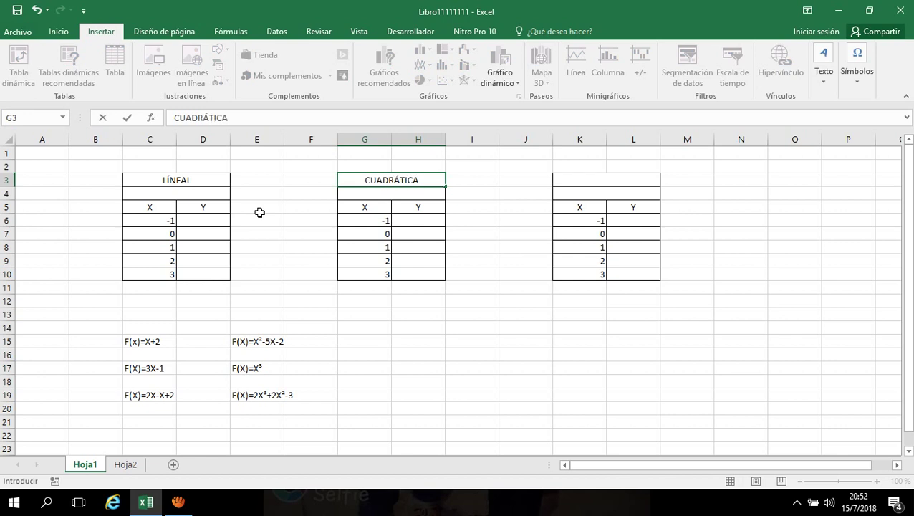
pyautogui.press('Tab')
# Step: Title the third X–Y table CÚBICA in its top merged cell
pyautogui.press('Tab')
pyautogui.press('Tab')
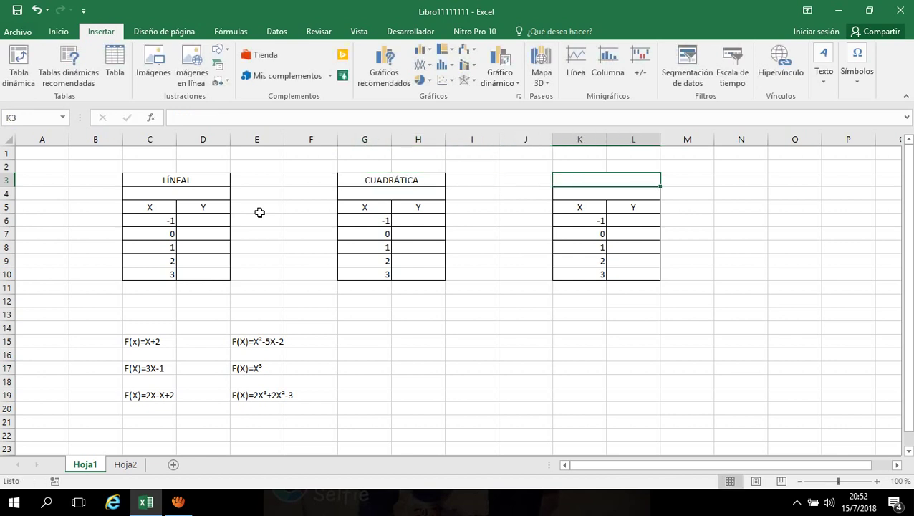
pyautogui.write('C')
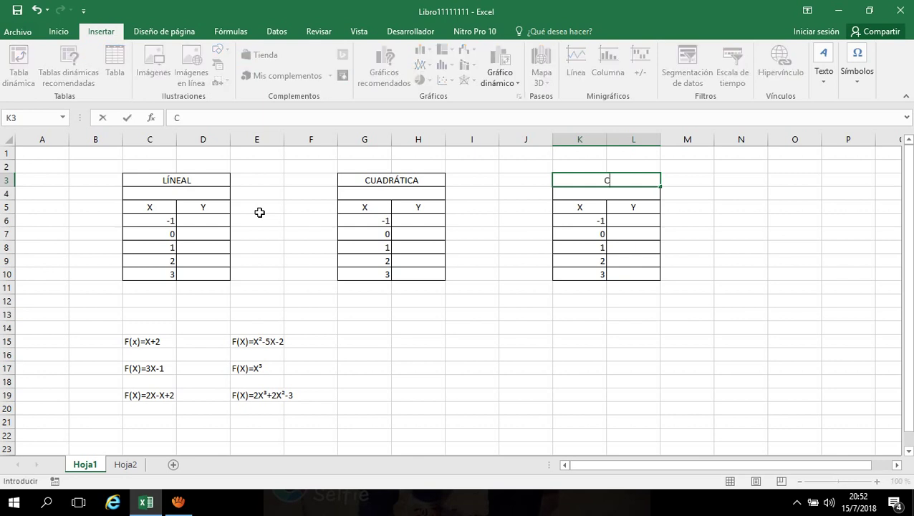
pyautogui.write('ÚBICA')
pyautogui.press('Return')
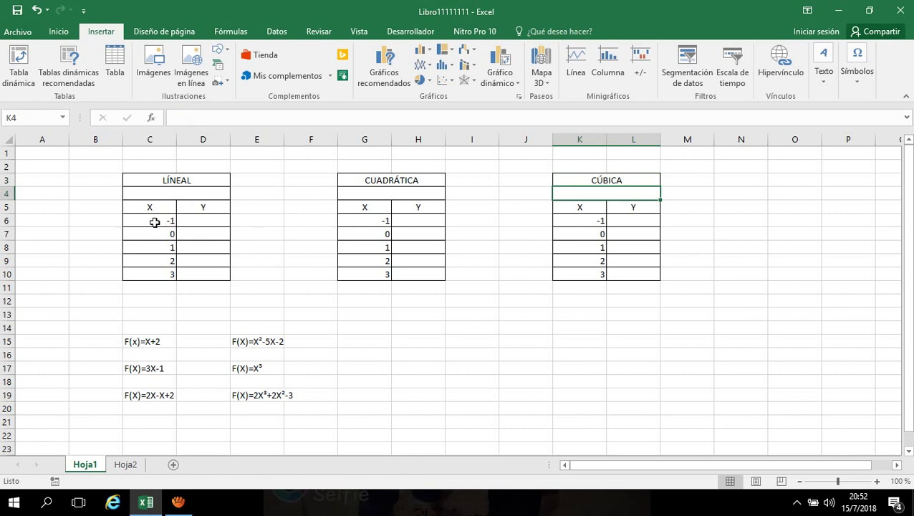
pyautogui.moveTo(153, 206); pyautogui.dragTo(189, 273)
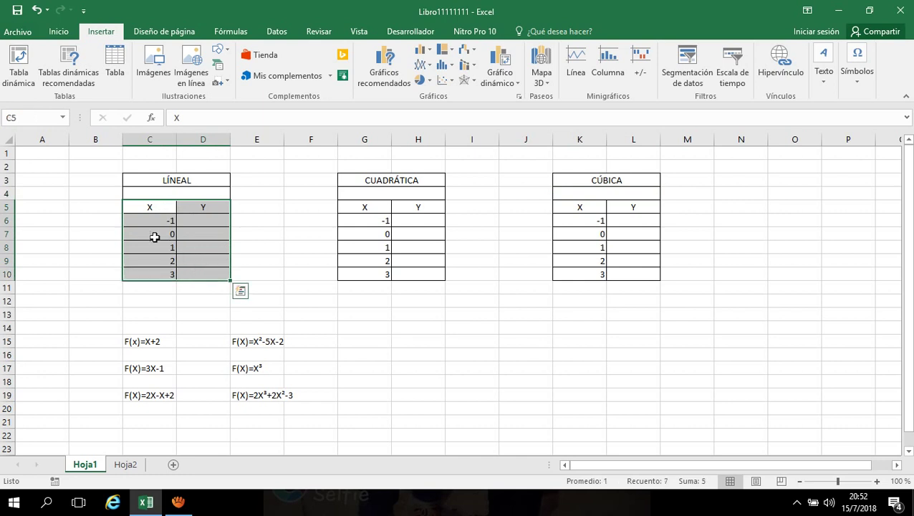
pyautogui.click(164, 210)
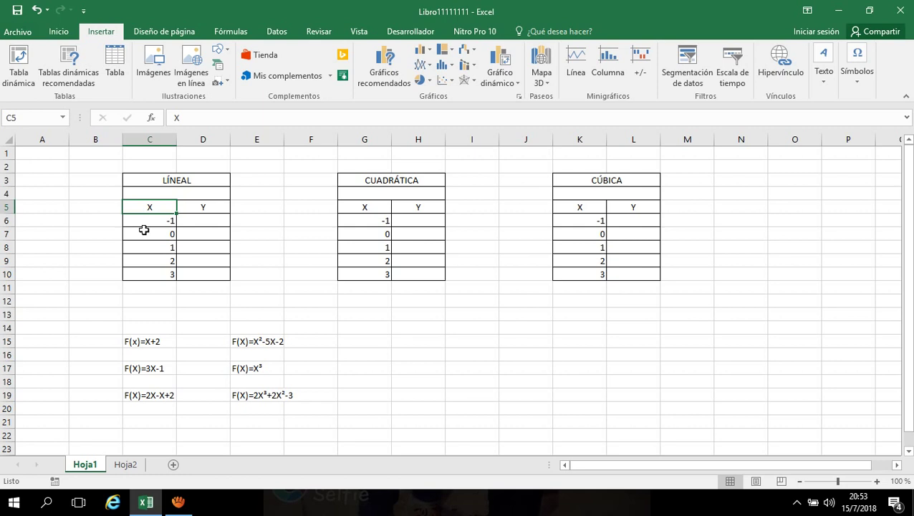
pyautogui.click(206, 207)
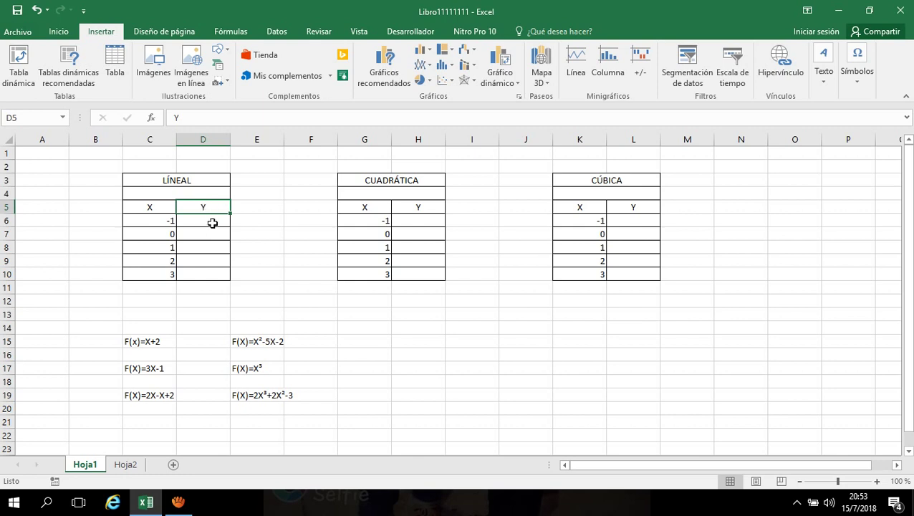
pyautogui.click(213, 222)
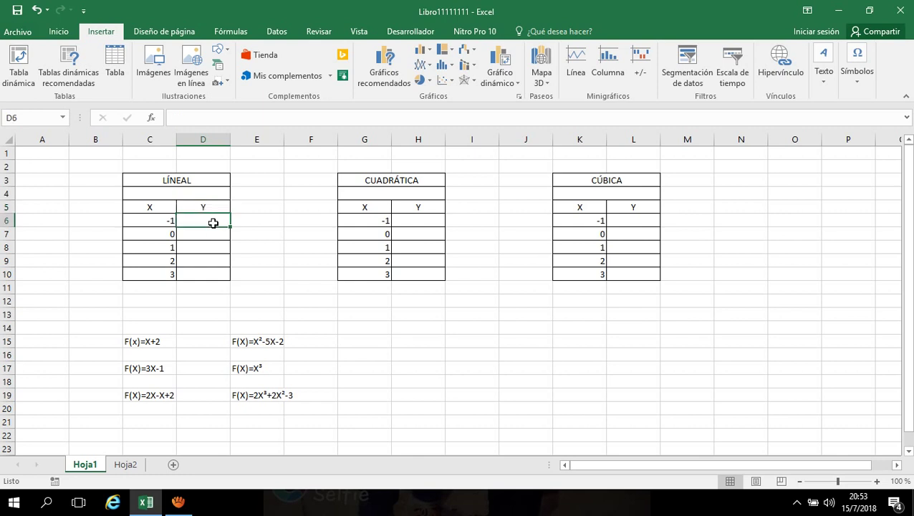
pyautogui.click(154, 219)
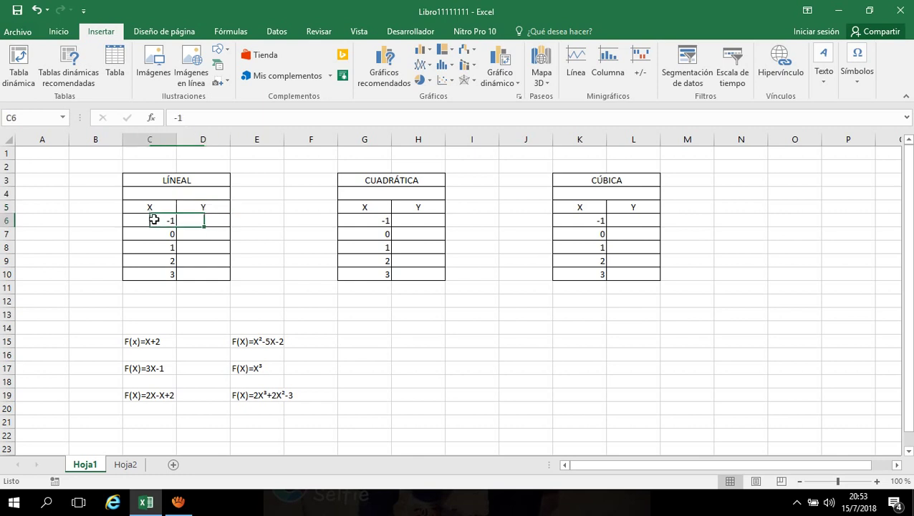
pyautogui.click(196, 220)
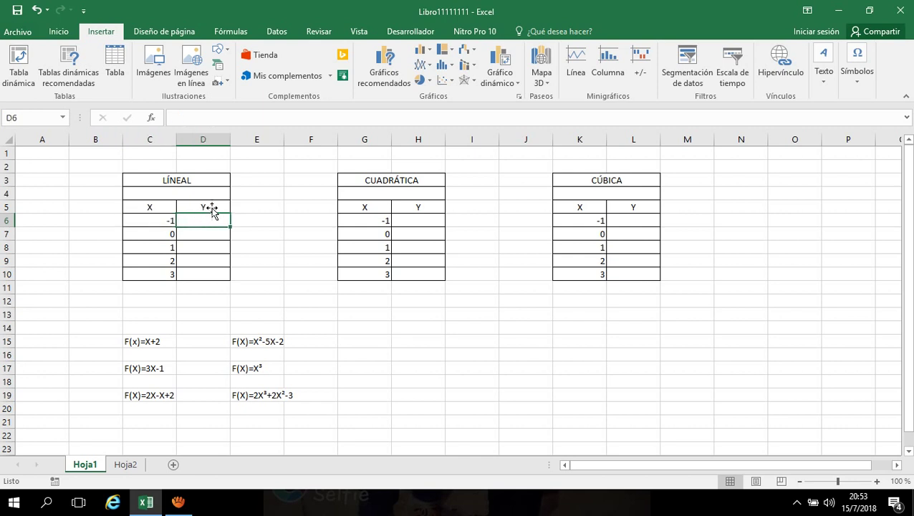
# Step: Enter the function f(X)=X+4 in the merged cell below the LÍNEAL title
pyautogui.click(181, 194)
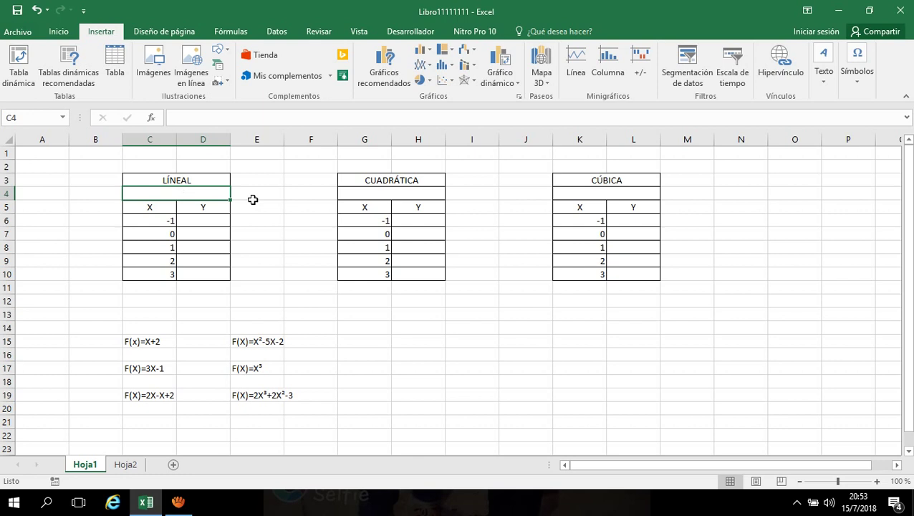
pyautogui.write('f')
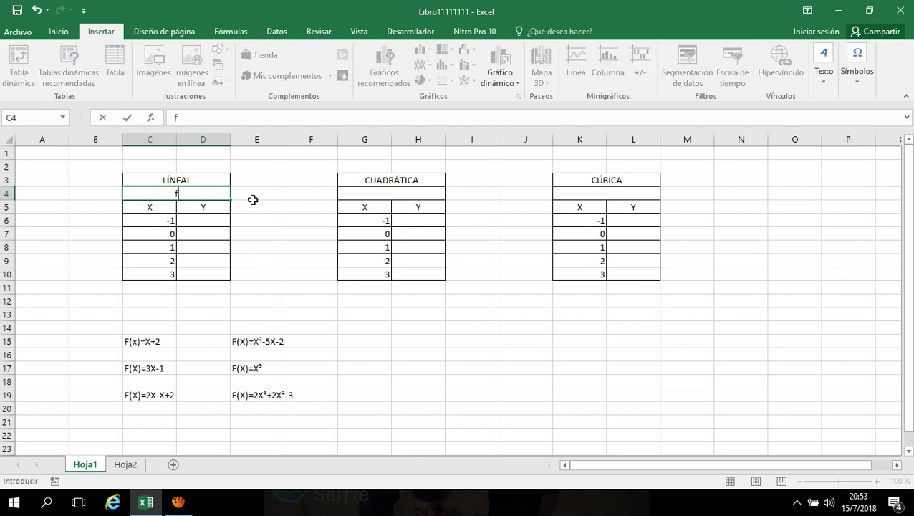
pyautogui.write('(X)=X')
pyautogui.write('+4')
pyautogui.press('Return')
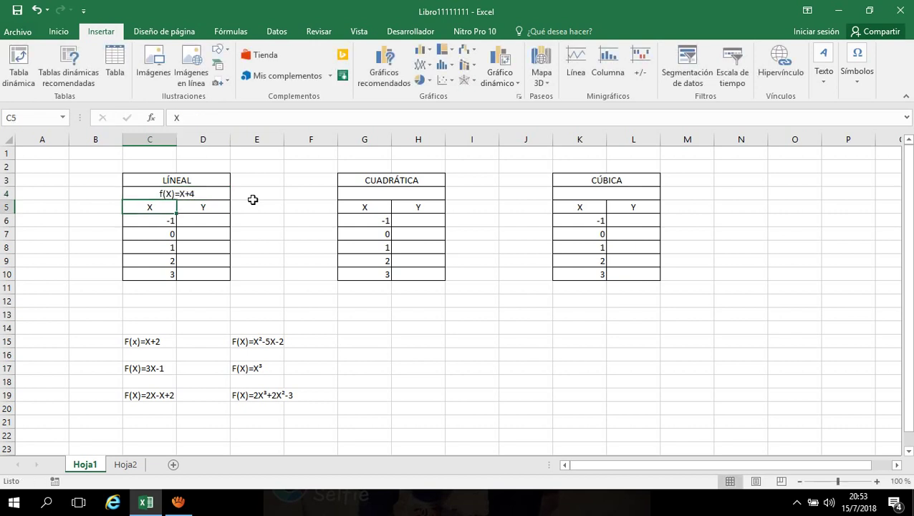
# Step: Change the Y column header of the LÍNEAL table to F(X)-->Y
pyautogui.click(185, 194)
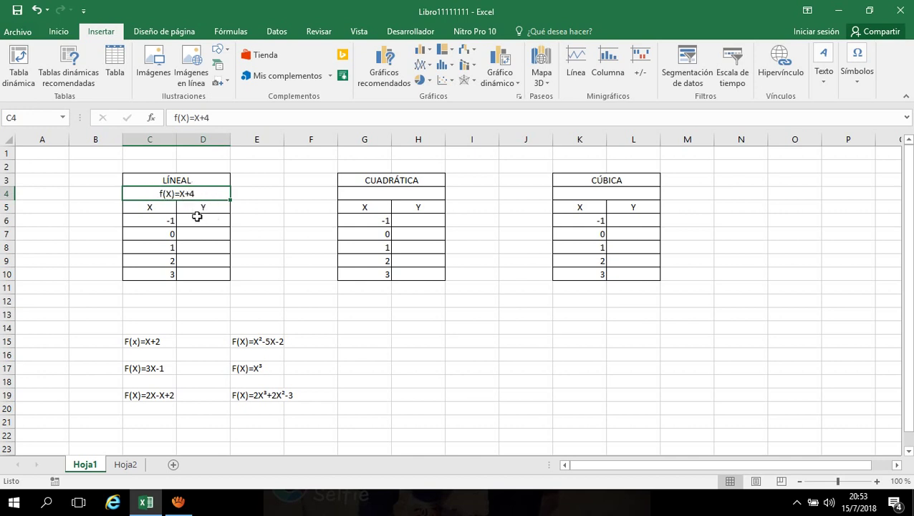
pyautogui.click(197, 217)
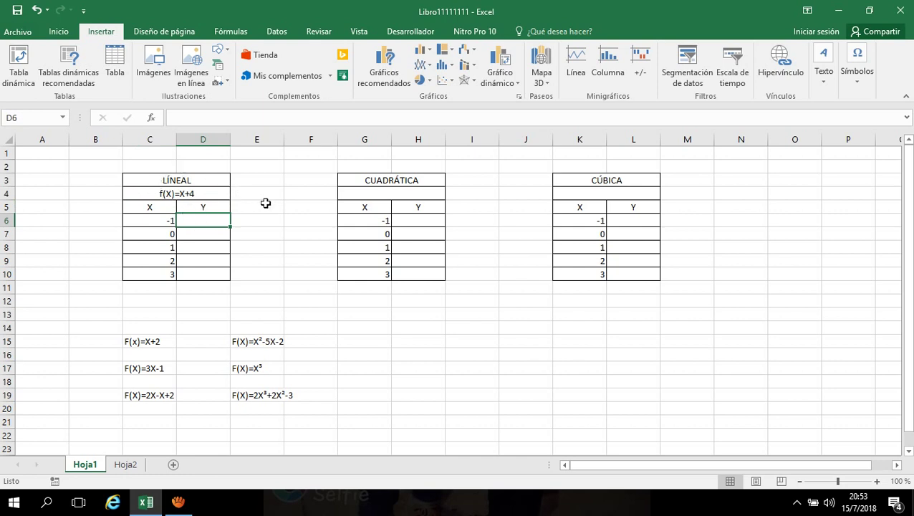
pyautogui.click(214, 205)
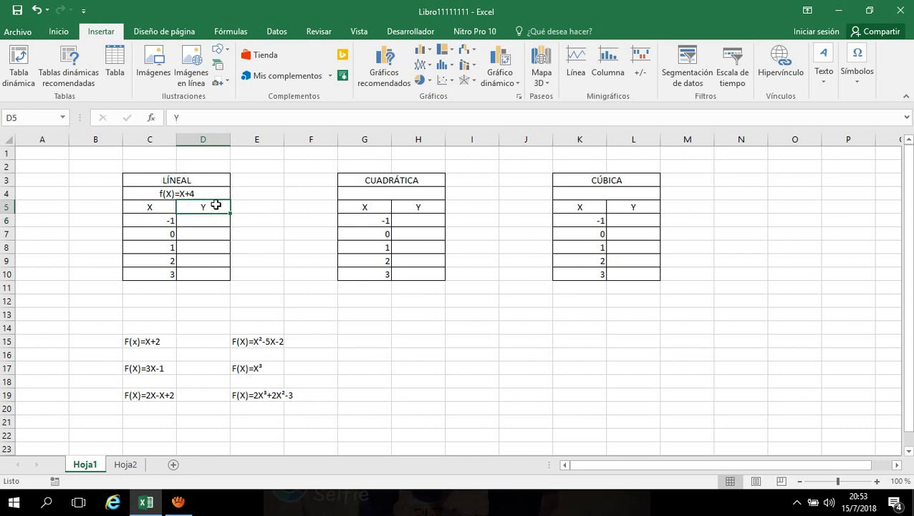
pyautogui.click(175, 118)
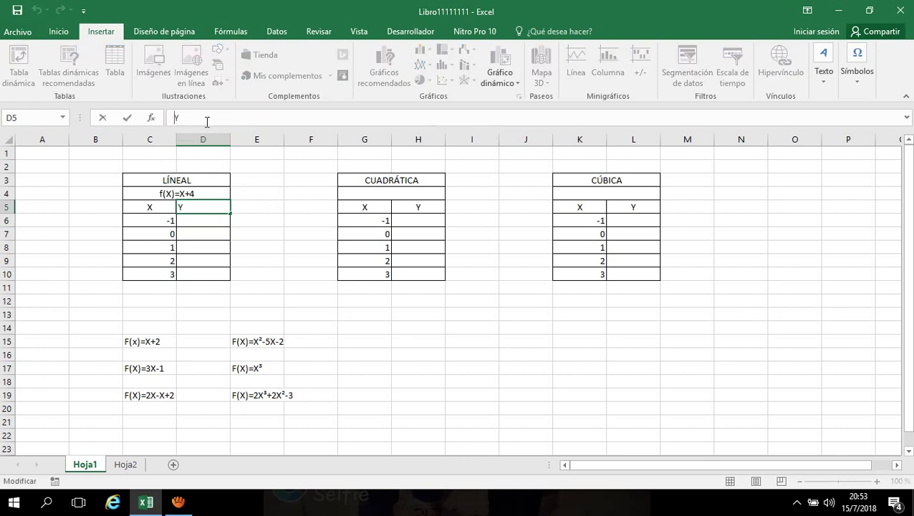
pyautogui.write('F(X)-->')
pyautogui.press('Return')
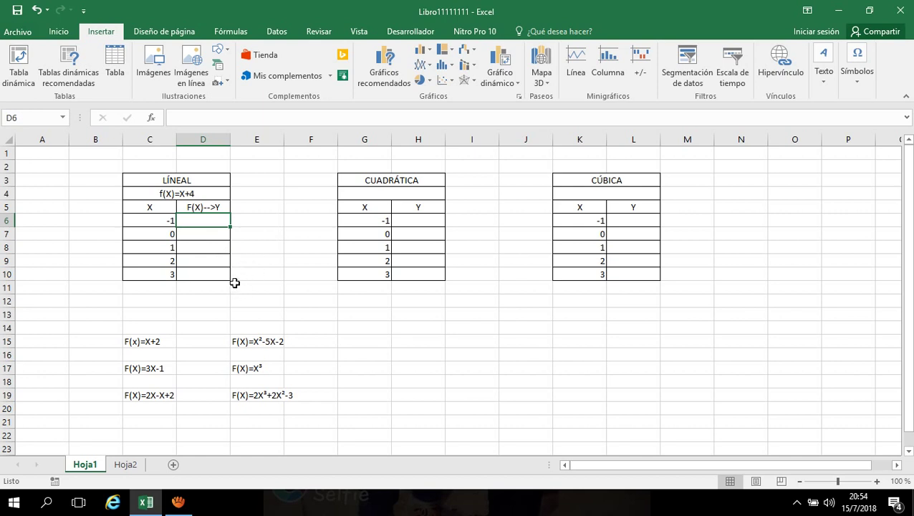
# Step: Examine the LÍNEAL table's function and the sample functions listed in rows 15 to 19, including the X term of the one in C15
pyautogui.click(207, 275)
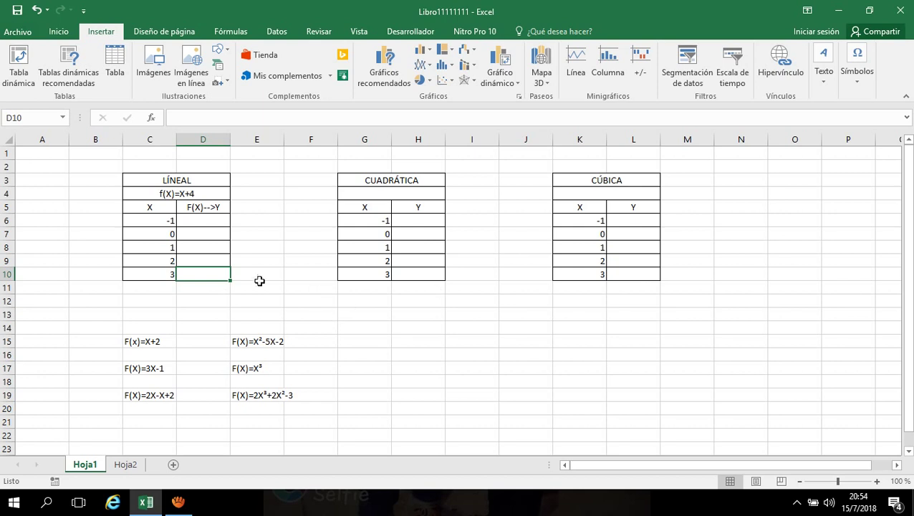
pyautogui.click(200, 196)
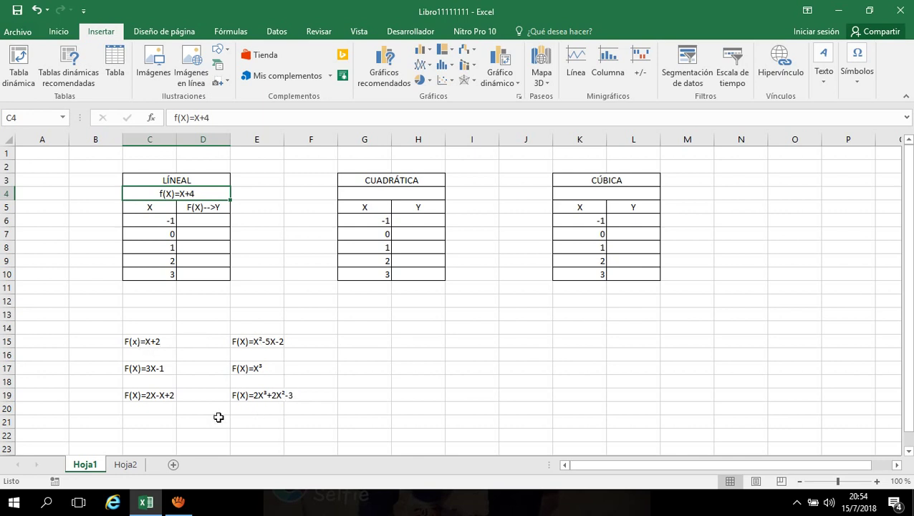
pyautogui.click(142, 337)
pyautogui.moveTo(146, 360); pyautogui.dragTo(291, 399)
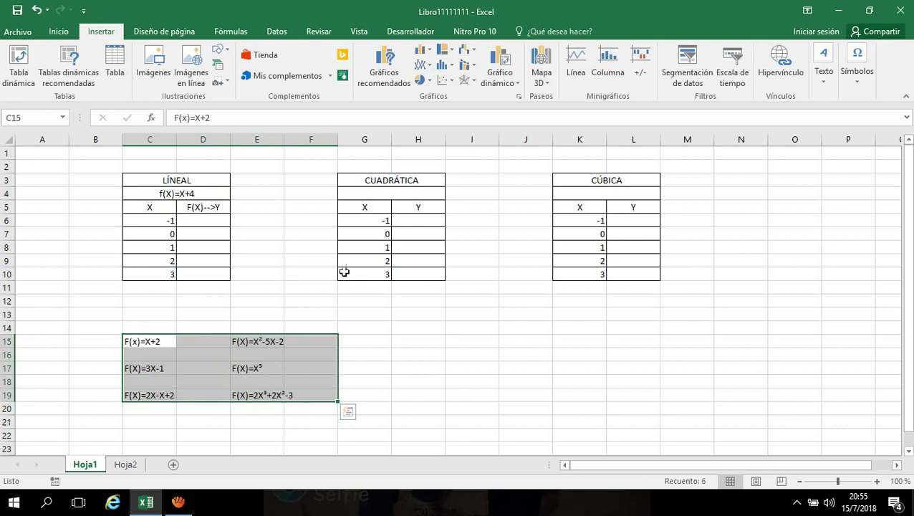
pyautogui.click(393, 421)
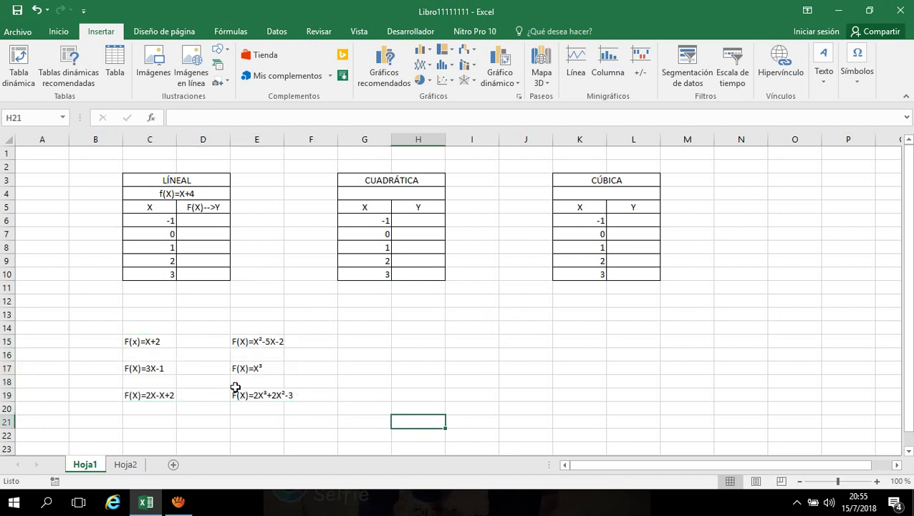
pyautogui.click(151, 342)
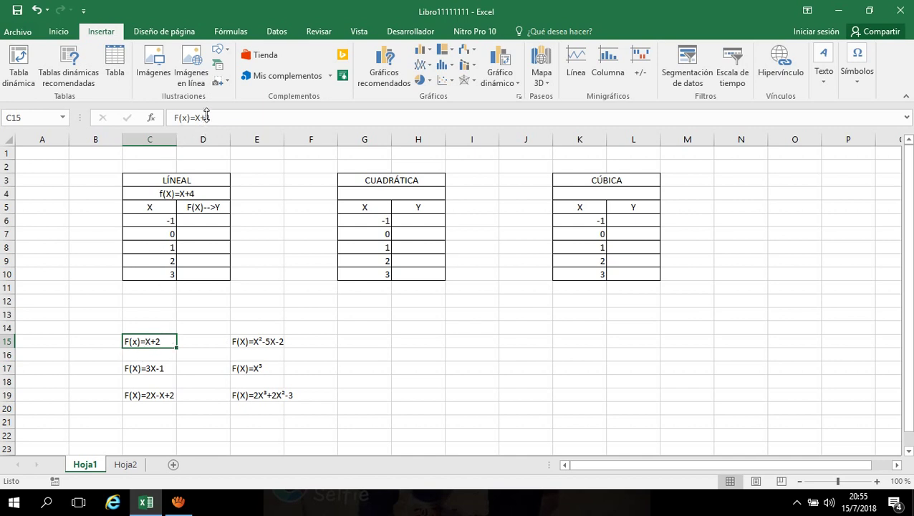
pyautogui.moveTo(195, 120); pyautogui.dragTo(202, 121)
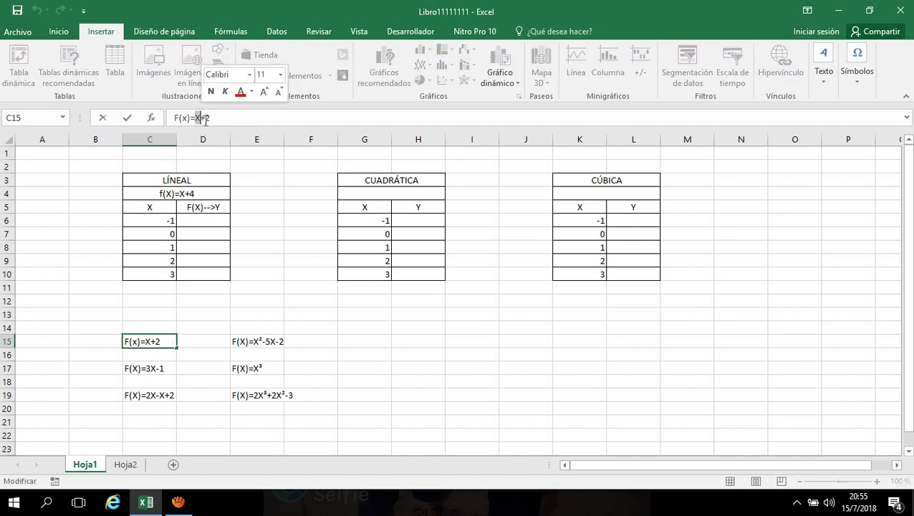
pyautogui.click(204, 117)
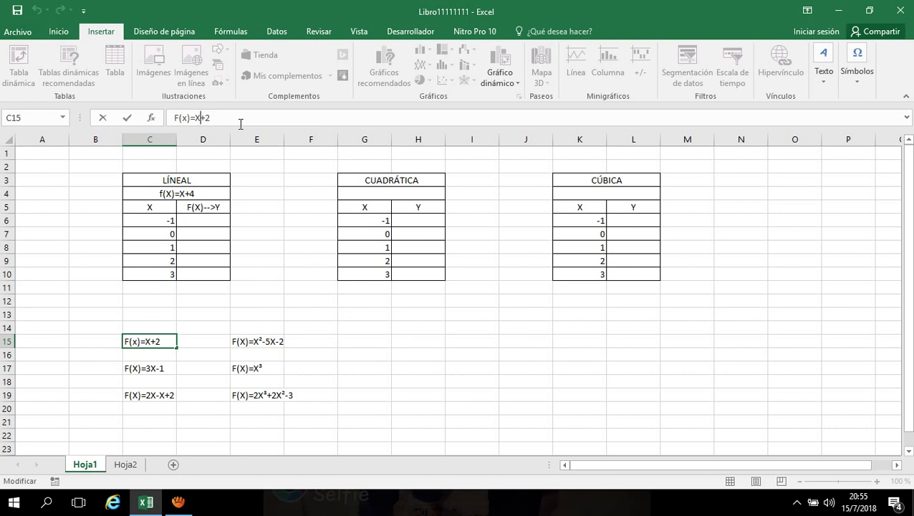
pyautogui.press('Return')
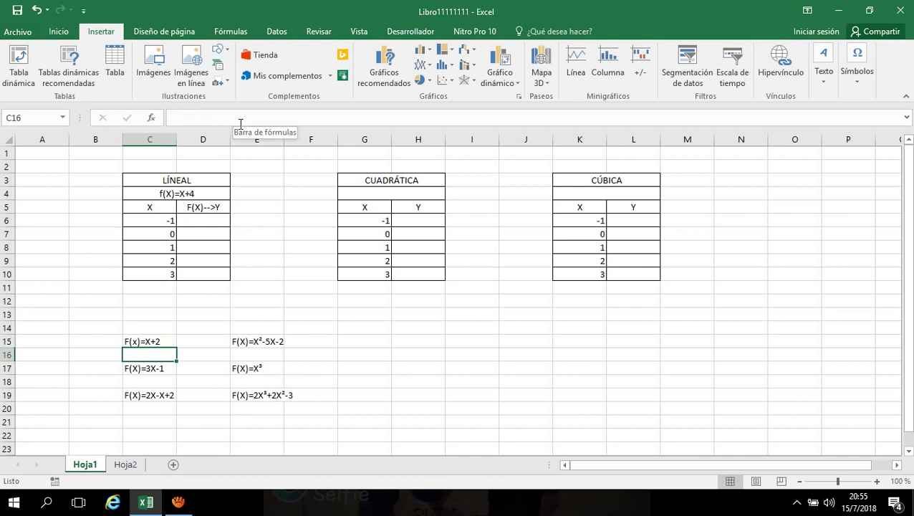
# Step: Examine the sample functions in C17 and E15, including the squared X term of the one in E15
pyautogui.press('Up')
pyautogui.press('Down')
pyautogui.press('Down')
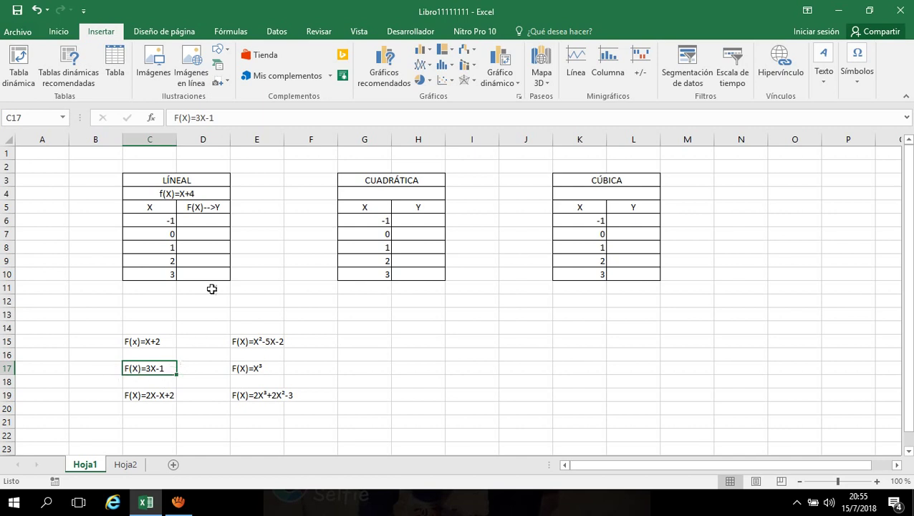
pyautogui.click(198, 119)
pyautogui.click(207, 118)
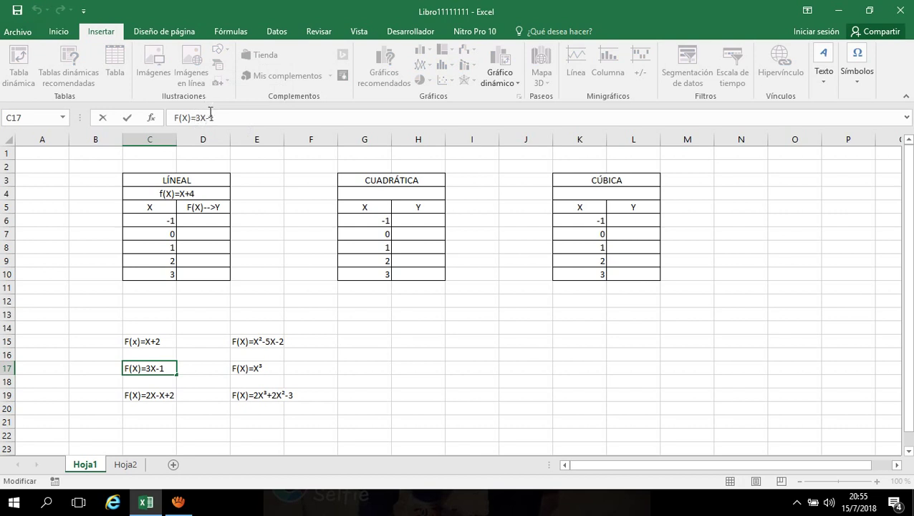
pyautogui.click(357, 366)
pyautogui.click(267, 341)
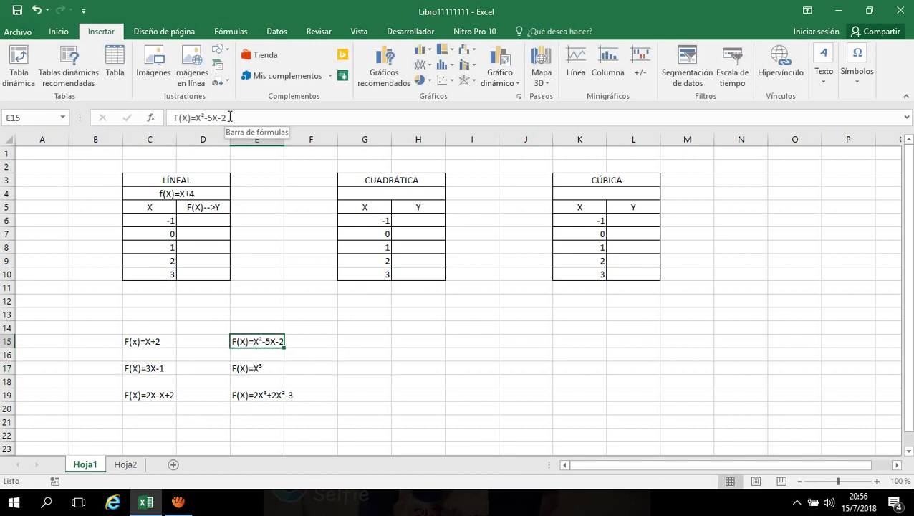
pyautogui.moveTo(229, 117); pyautogui.dragTo(195, 117)
pyautogui.click(205, 118)
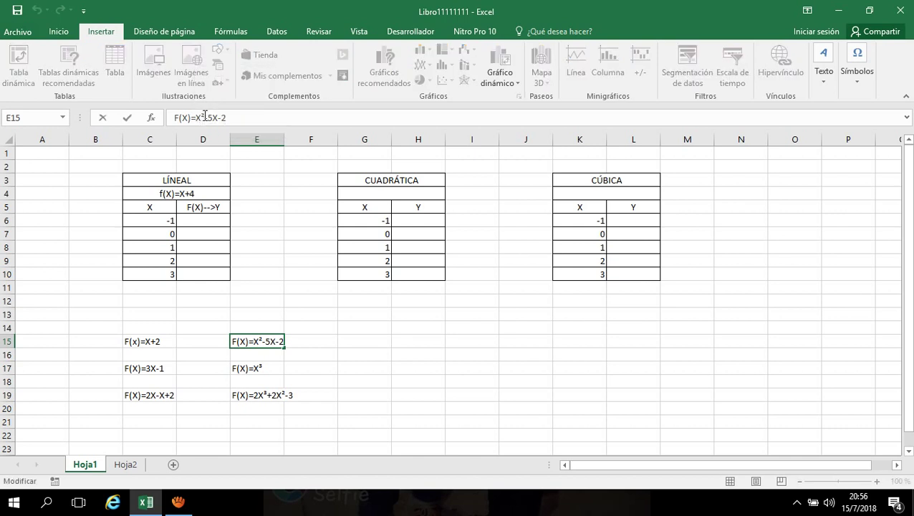
pyautogui.moveTo(205, 116); pyautogui.dragTo(201, 115)
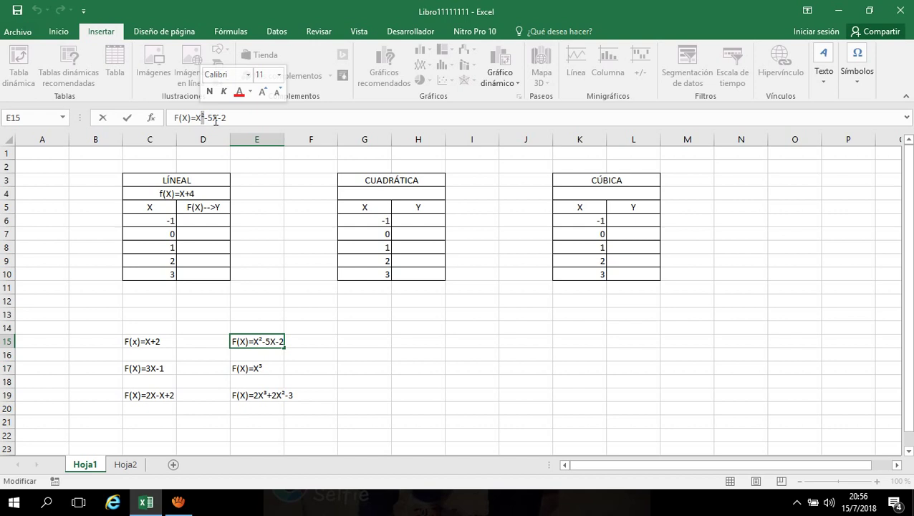
pyautogui.click(229, 117)
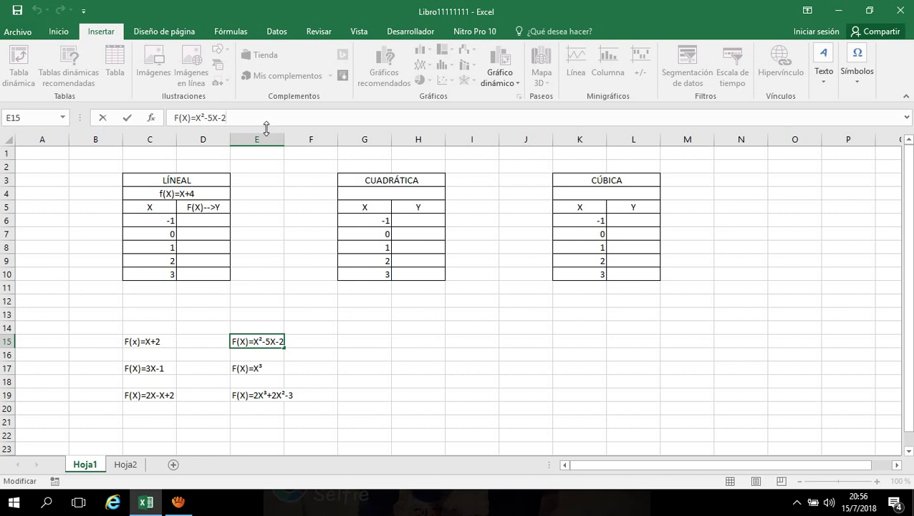
pyautogui.press('Return')
# Step: Examine the sample cubic functions in E17 and E19, including the cubed X term of the one in E19
pyautogui.press('Return')
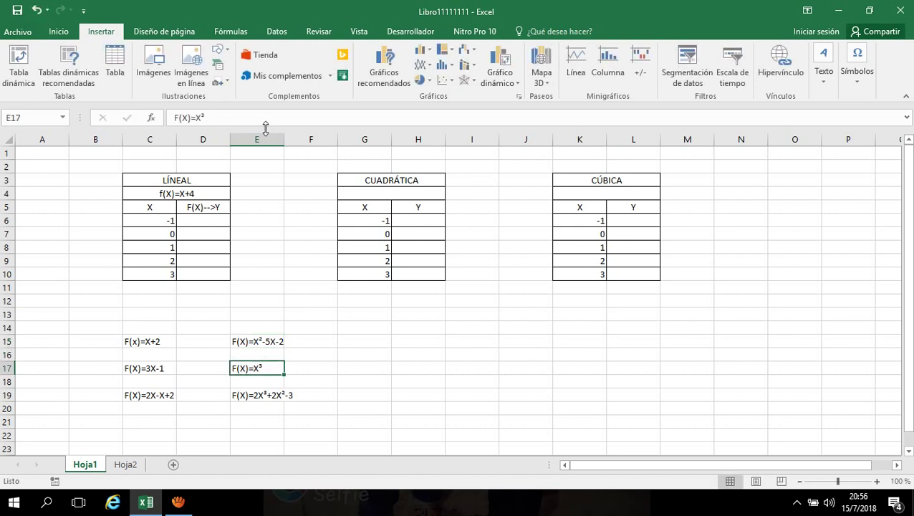
pyautogui.click(198, 117)
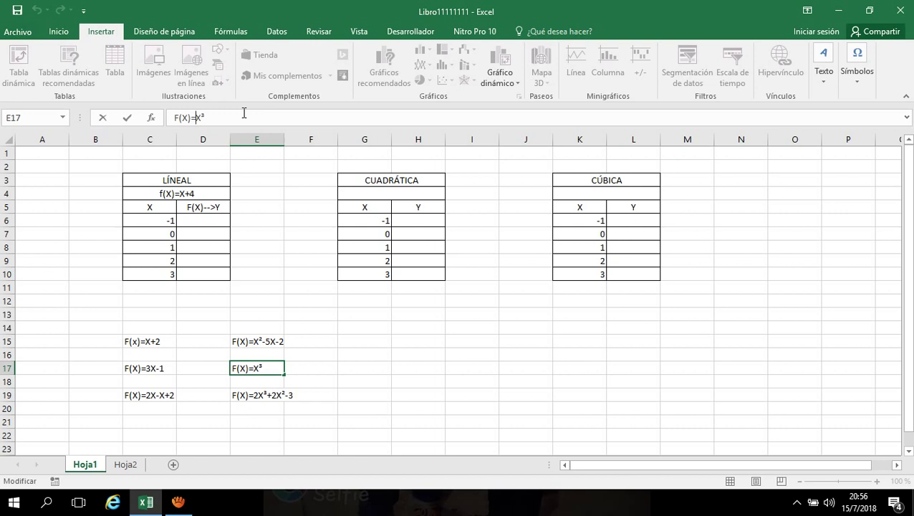
pyautogui.doubleClick(197, 111)
pyautogui.click(197, 117)
pyautogui.click(425, 396)
pyautogui.click(253, 395)
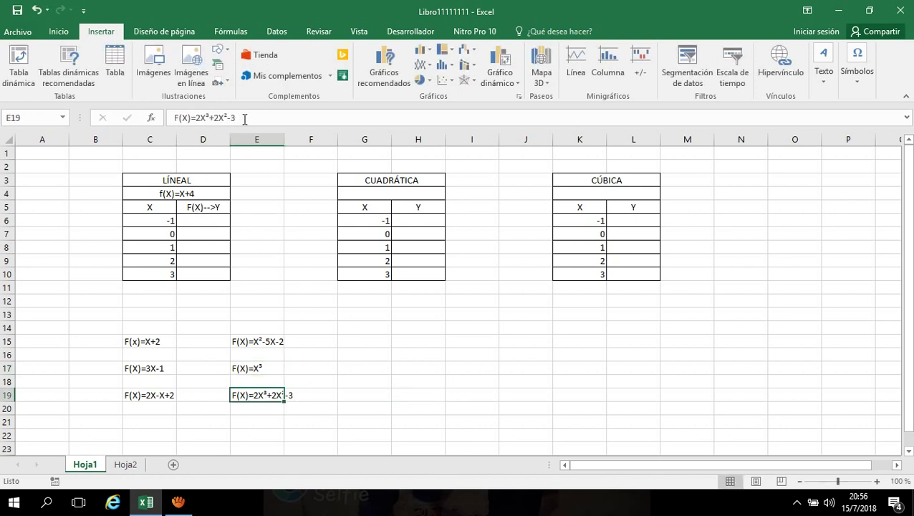
pyautogui.moveTo(240, 117); pyautogui.dragTo(197, 117)
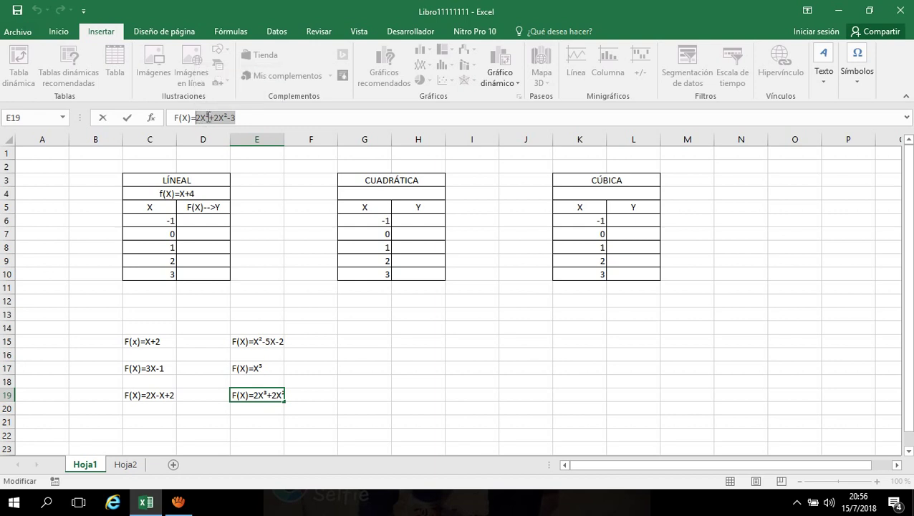
pyautogui.click(207, 118)
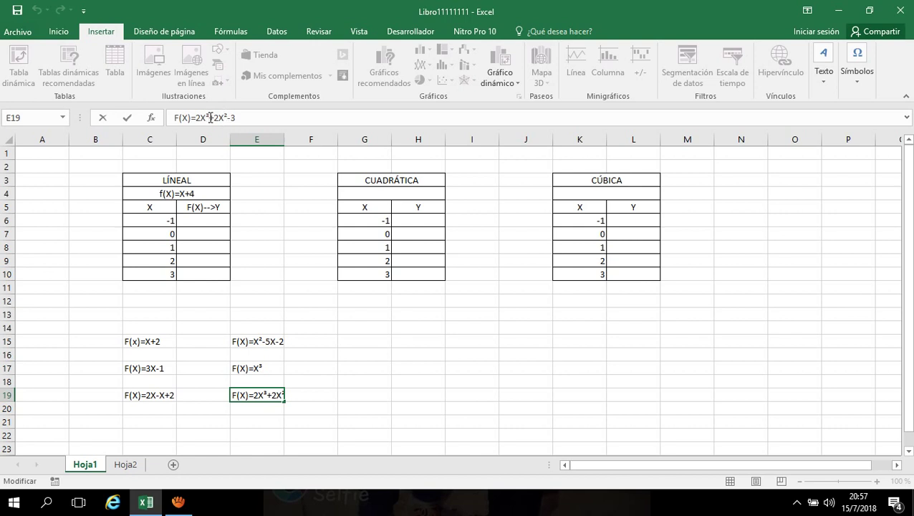
pyautogui.moveTo(206, 117); pyautogui.dragTo(200, 117)
pyautogui.press('Return')
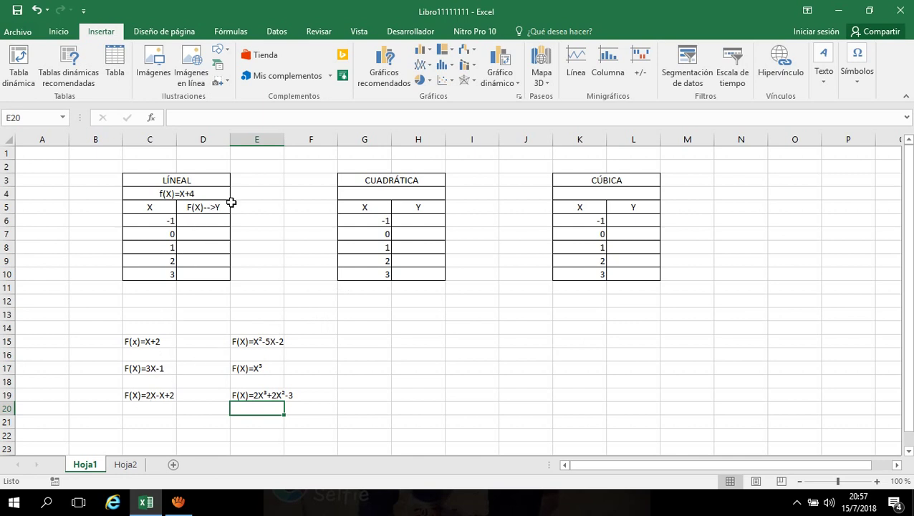
# Step: Change the LÍNEAL table's function in C4 to f(X)=X+2
pyautogui.click(191, 194)
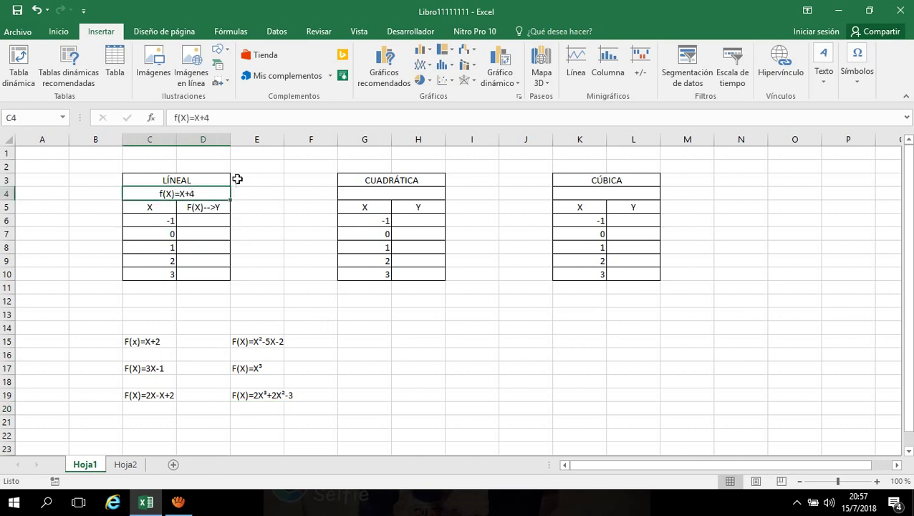
pyautogui.click(227, 116)
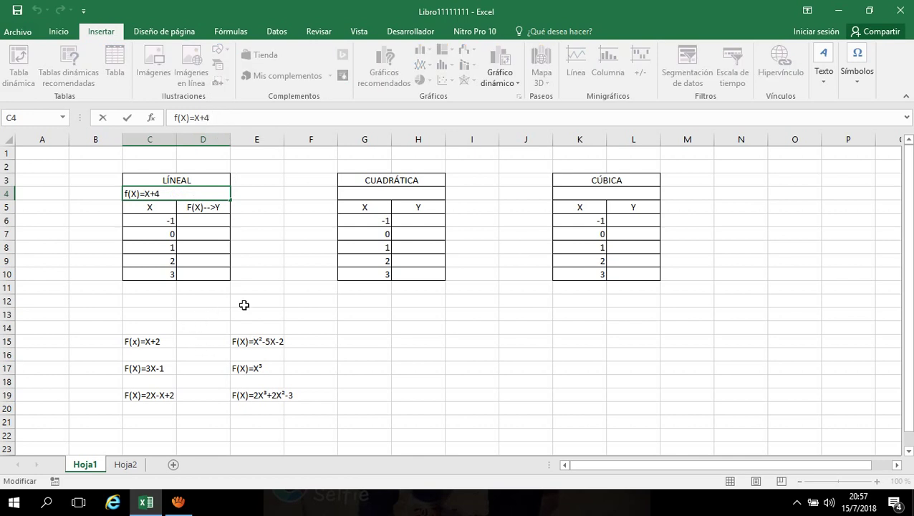
pyautogui.press('BackSpace')
pyautogui.write('2')
pyautogui.press('Return')
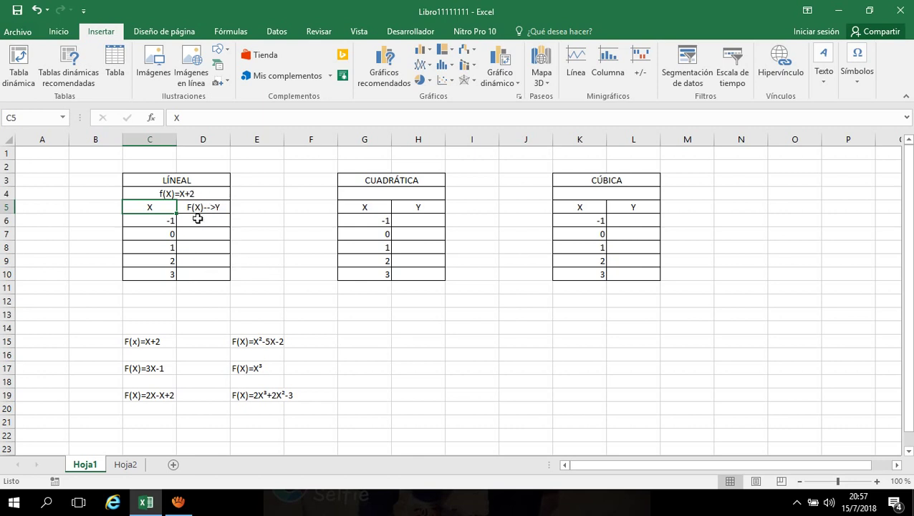
# Step: Enter the formula =C6+2 in D6 for the first Y value of the LÍNEAL table and review it
pyautogui.click(198, 218)
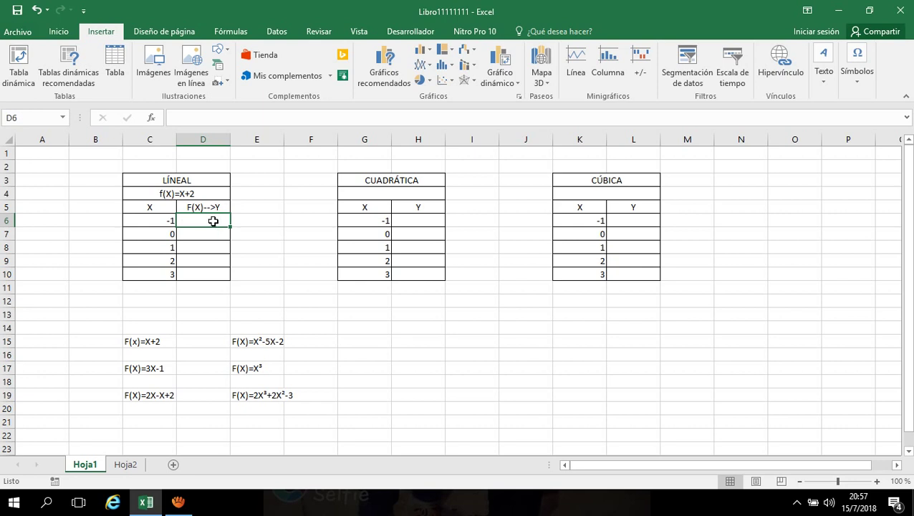
pyautogui.click(159, 220)
pyautogui.click(199, 219)
pyautogui.click(292, 261)
pyautogui.click(205, 219)
pyautogui.write('=')
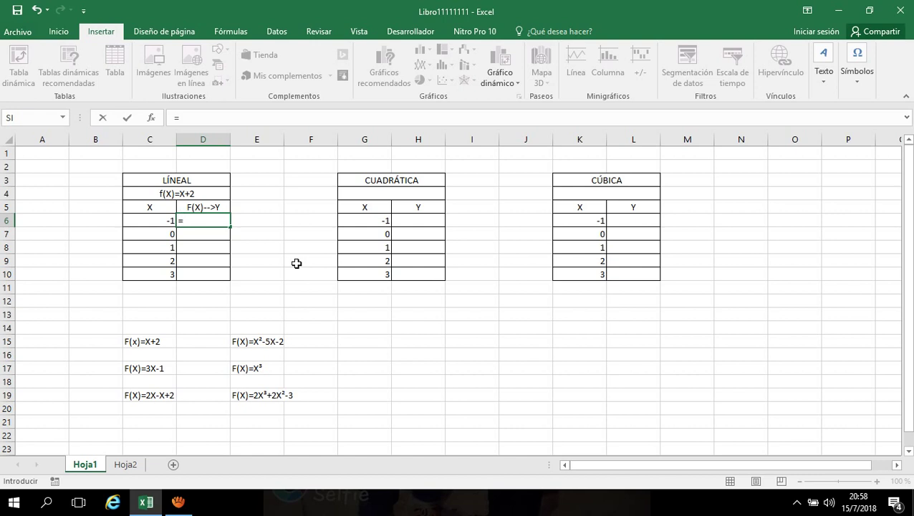
pyautogui.write('C6')
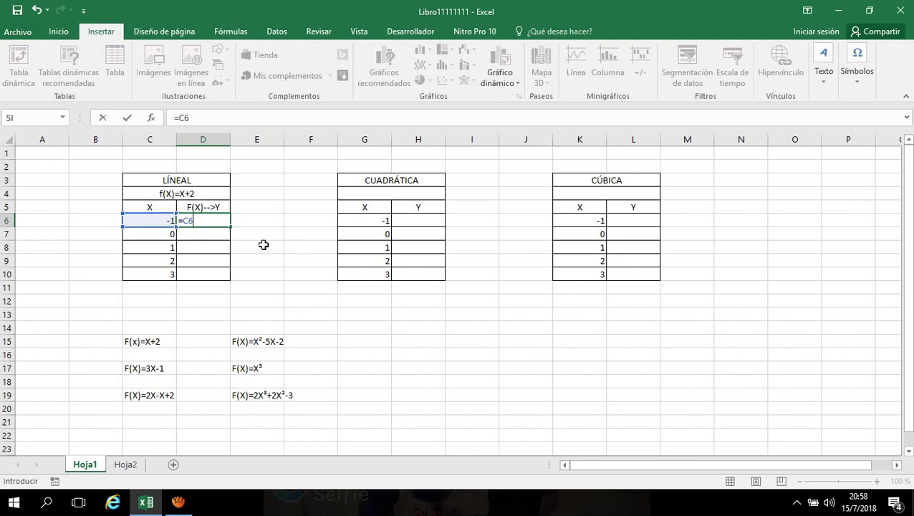
pyautogui.write('2')
pyautogui.press('Return')
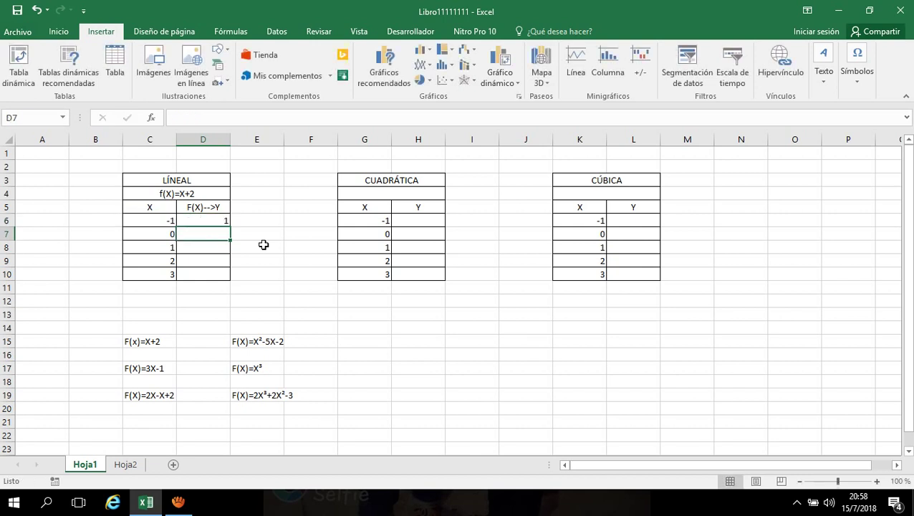
pyautogui.click(215, 221)
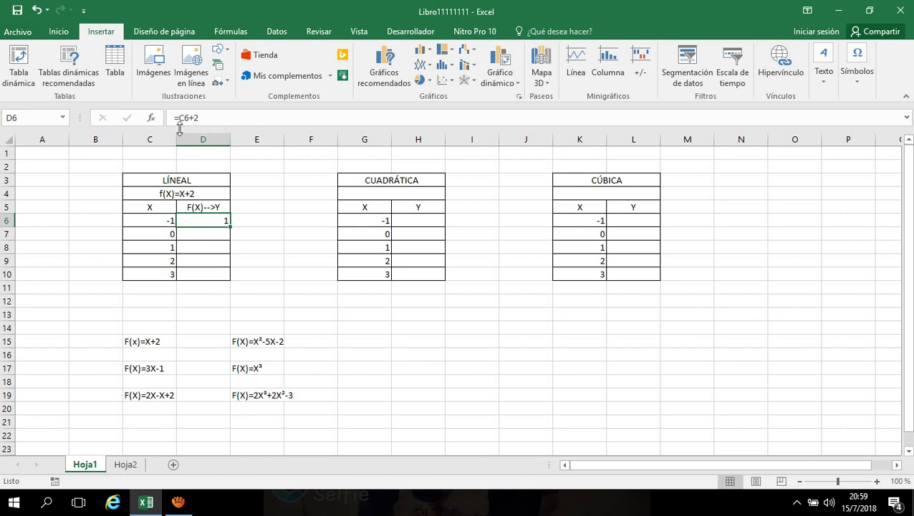
pyautogui.click(202, 118)
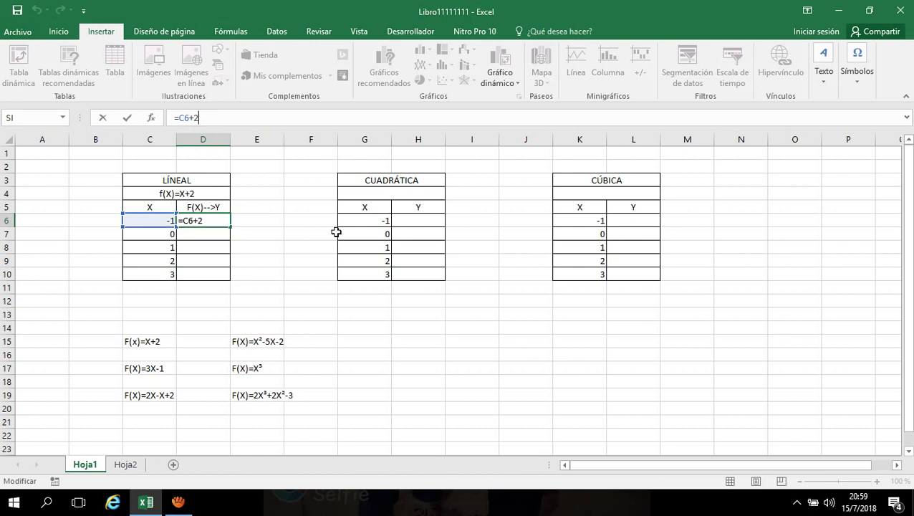
pyautogui.press('Return')
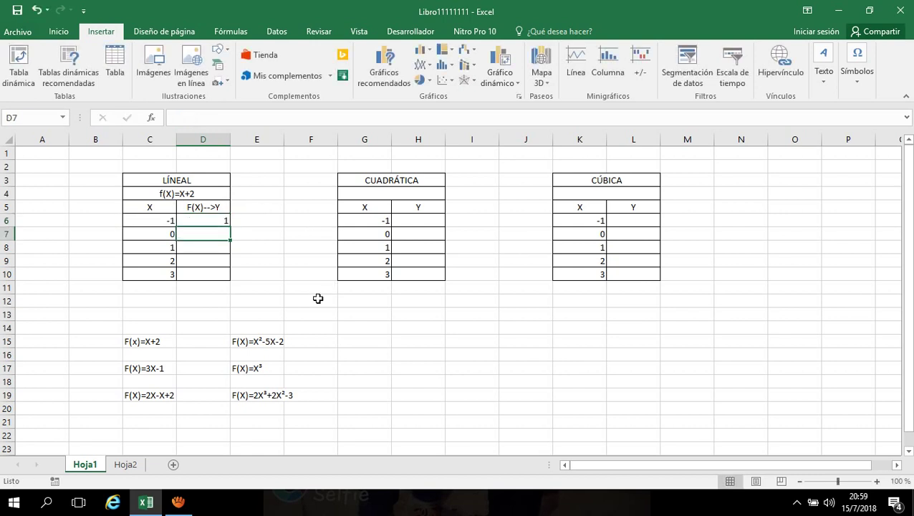
# Step: Enter the formula =C7+2 in D7 for the second Y value of the LÍNEAL table
pyautogui.click(216, 219)
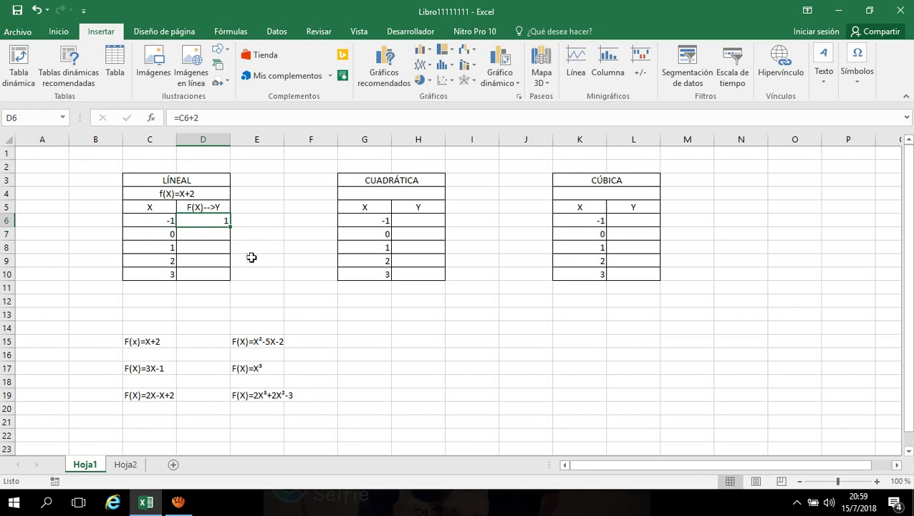
pyautogui.click(206, 233)
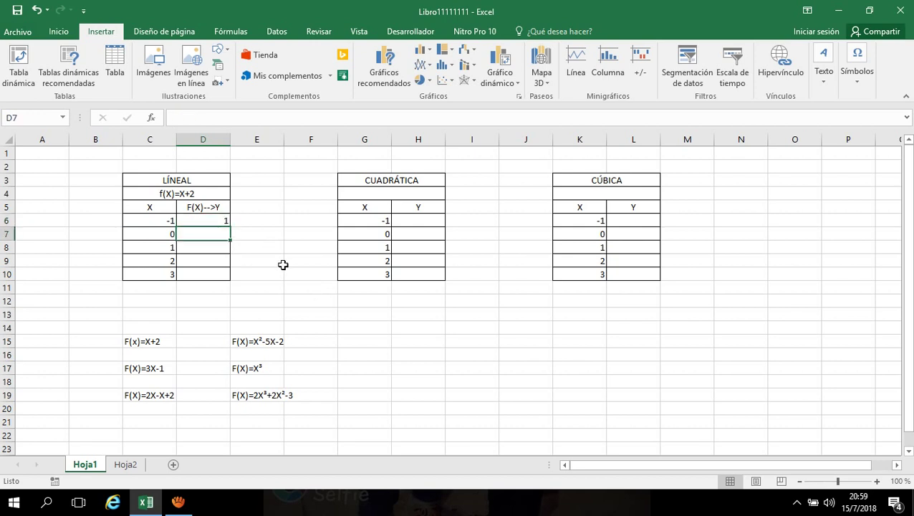
pyautogui.write('=')
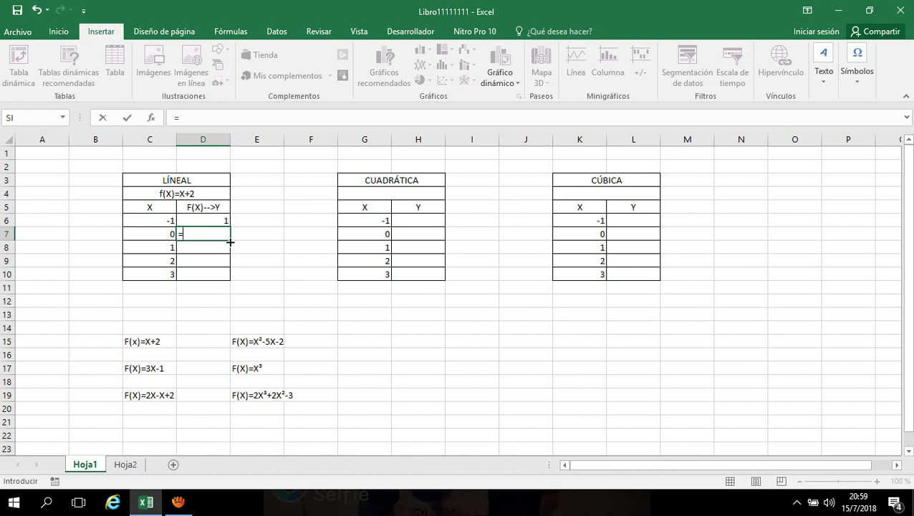
pyautogui.write('C')
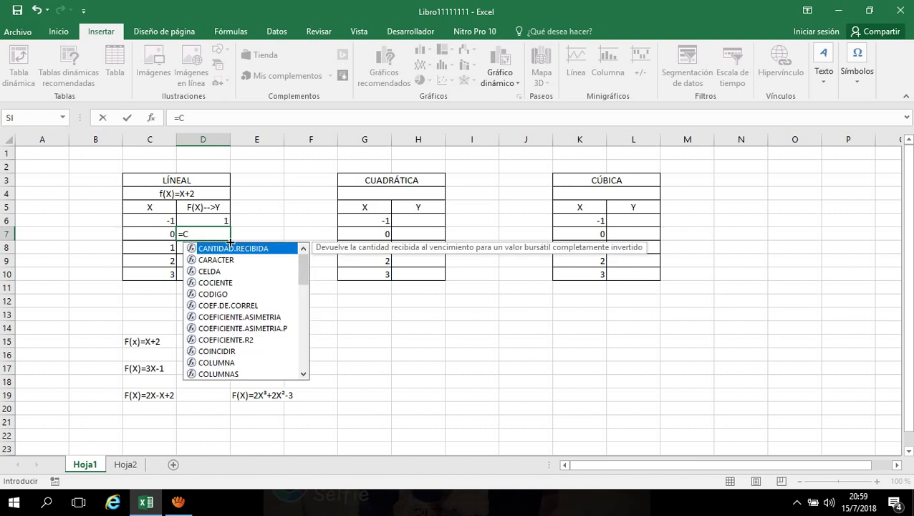
pyautogui.write('7')
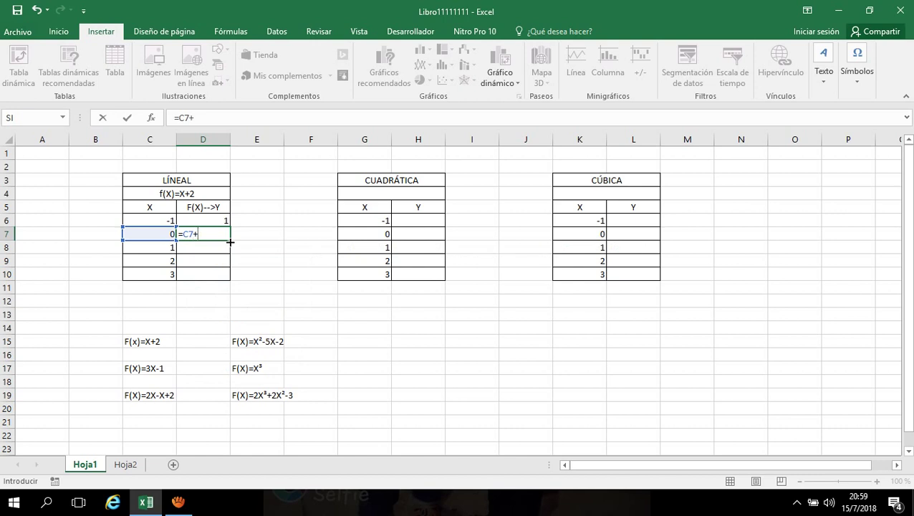
pyautogui.write('+2')
pyautogui.press('Return')
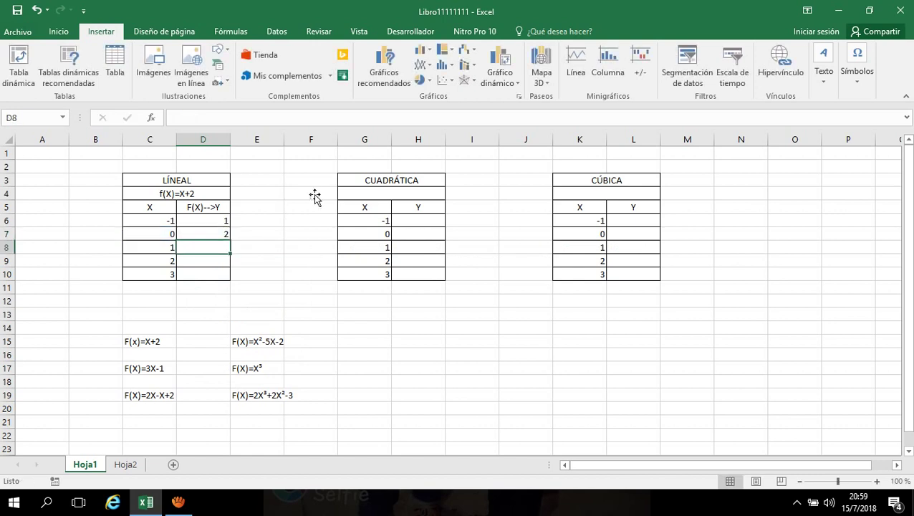
# Step: Compare the formulas in D7 and D6 and clear the one in D7
pyautogui.click(220, 235)
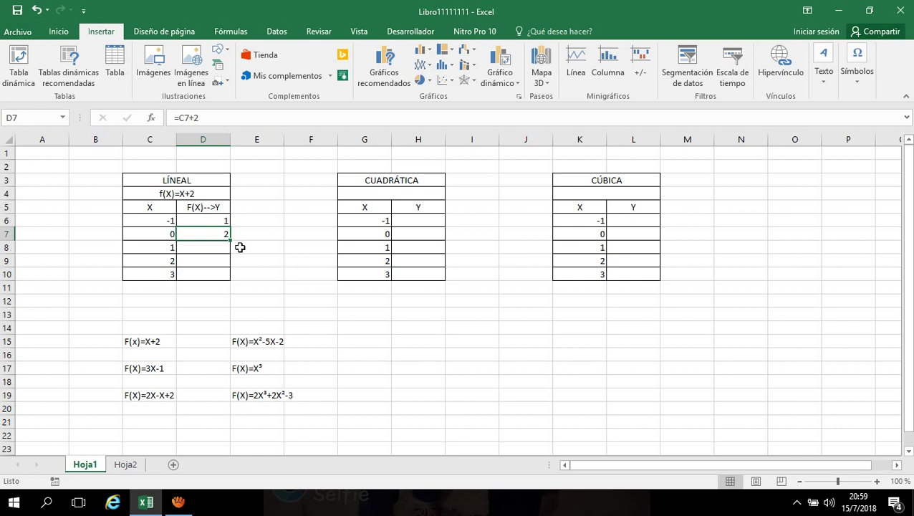
pyautogui.click(229, 221)
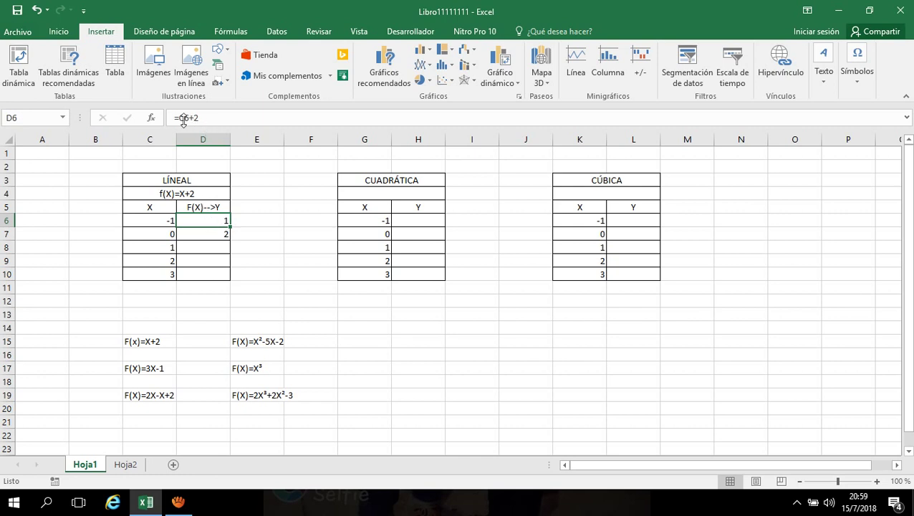
pyautogui.click(218, 237)
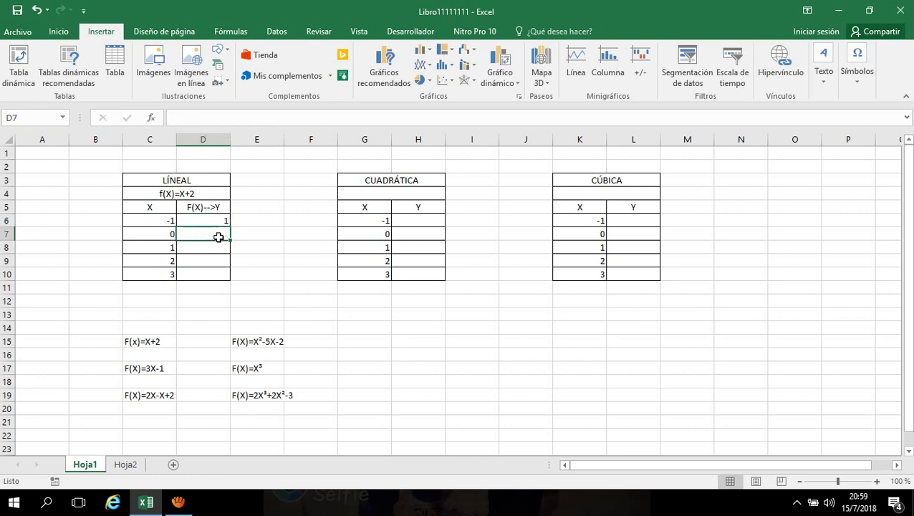
pyautogui.click(250, 244)
# Step: Fill the formula in D6 down through D10 and select the X values in C6:C10
pyautogui.click(228, 222)
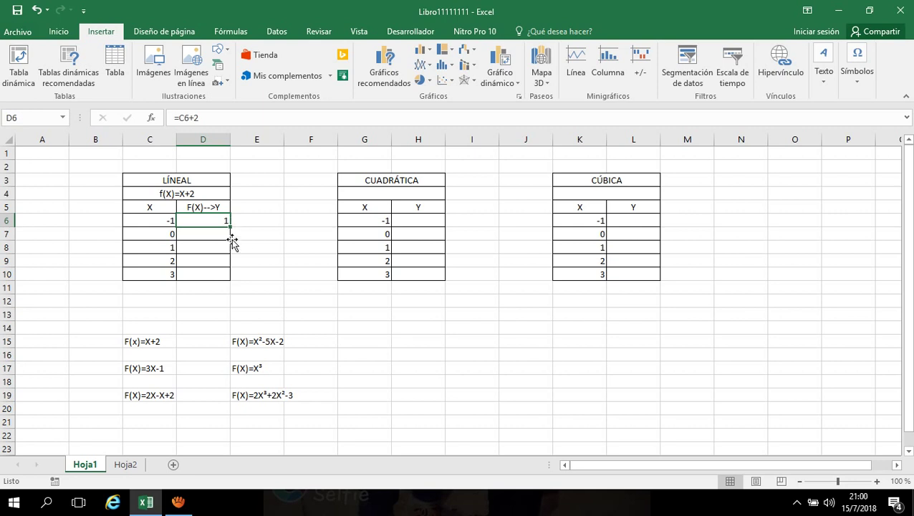
pyautogui.moveTo(229, 228); pyautogui.dragTo(226, 281)
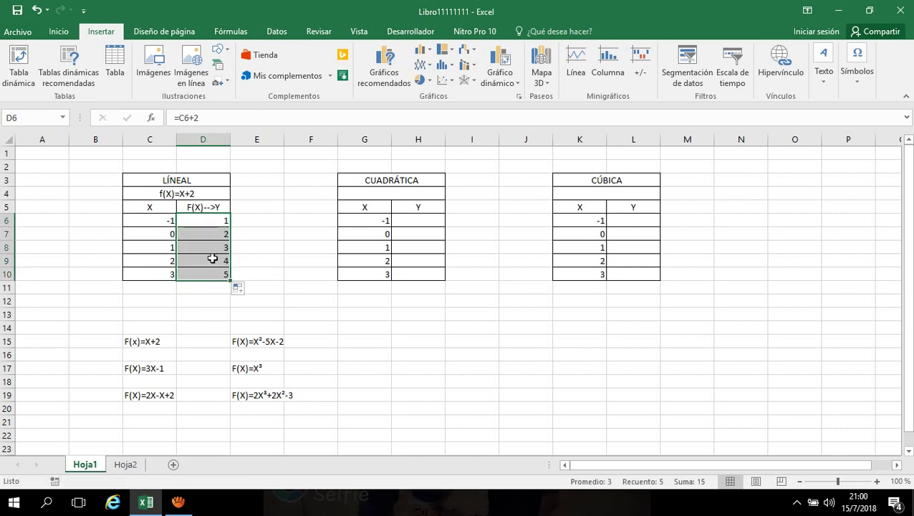
pyautogui.click(270, 266)
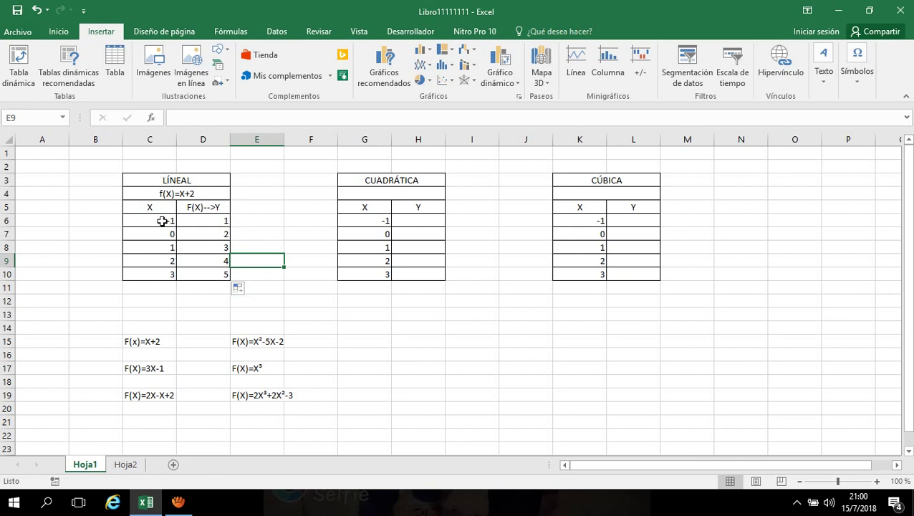
pyautogui.moveTo(167, 219); pyautogui.dragTo(172, 273)
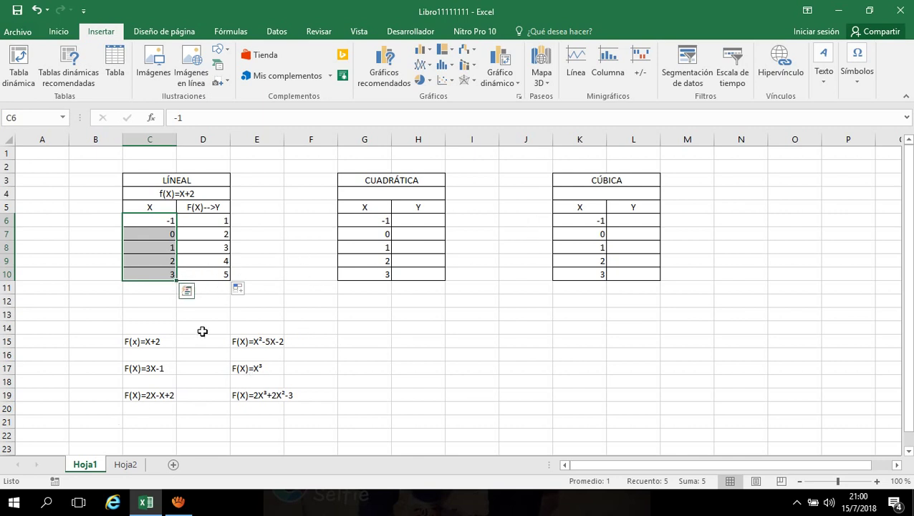
# Step: Insert a scatter chart with straight lines and markers from the LÍNEAL values in C6:D10 and make it smaller
pyautogui.click(315, 301)
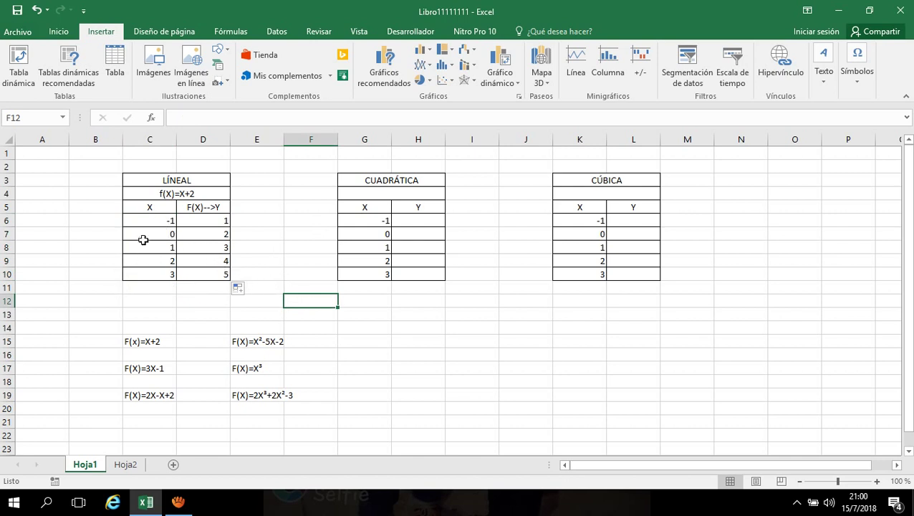
pyautogui.moveTo(154, 223); pyautogui.dragTo(208, 272)
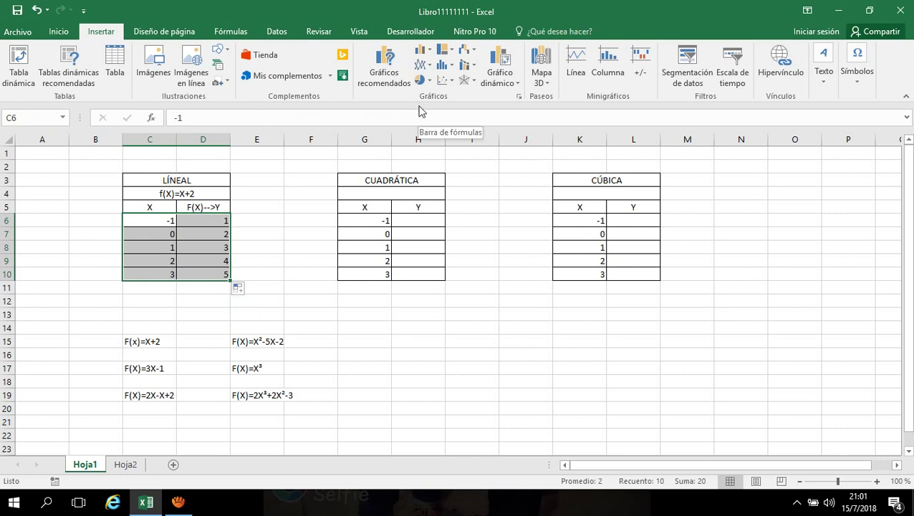
pyautogui.click(430, 69)
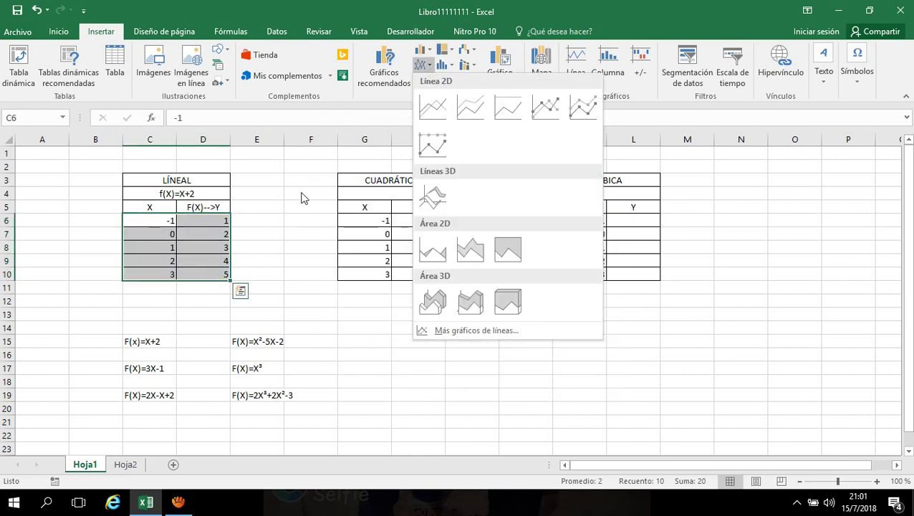
pyautogui.click(367, 100)
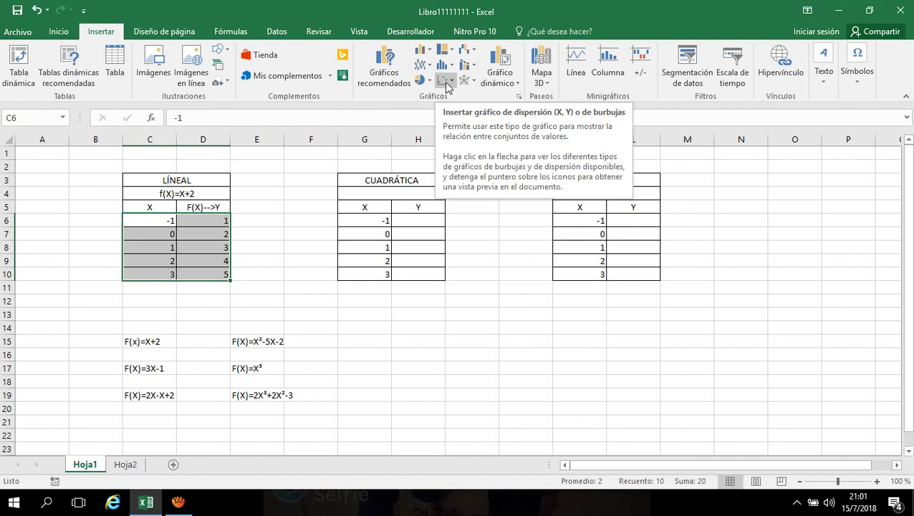
pyautogui.click(448, 81)
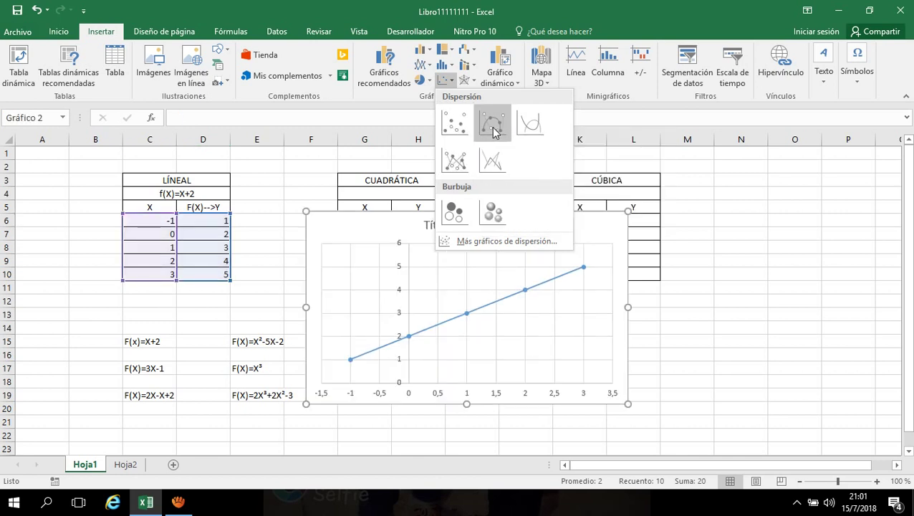
pyautogui.click(453, 165)
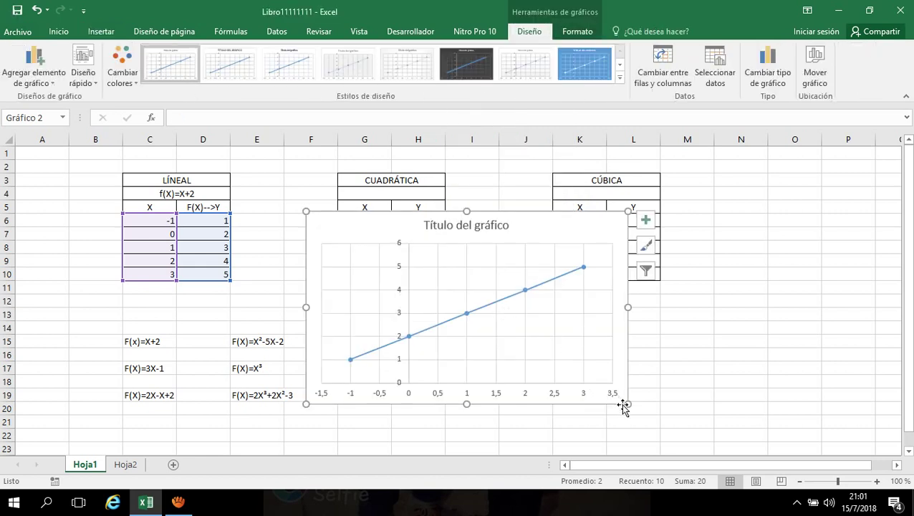
pyautogui.moveTo(629, 403); pyautogui.dragTo(550, 390)
# Step: Title the chart FUNCIÓN LÍNEAL and move it below the CUADRÁTICA table
pyautogui.click(459, 230)
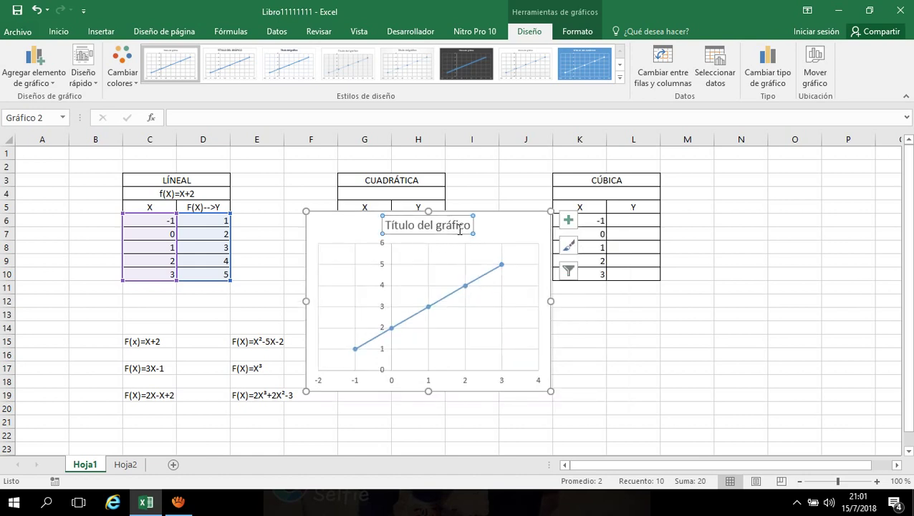
pyautogui.moveTo(465, 227); pyautogui.dragTo(380, 226)
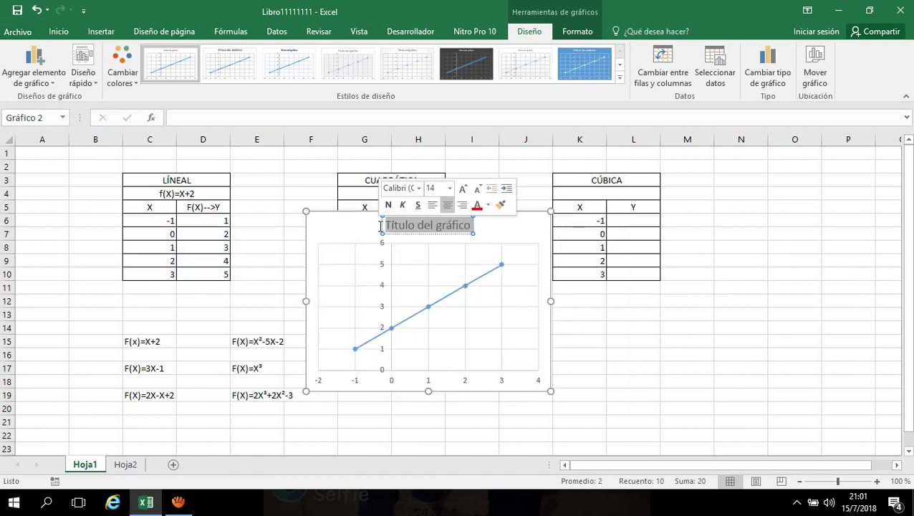
pyautogui.write('FUN')
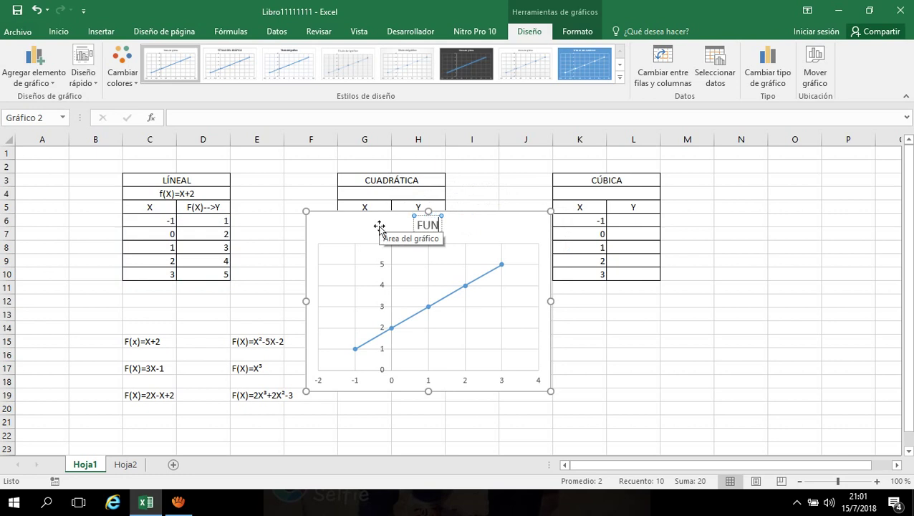
pyautogui.write('CIÓN L')
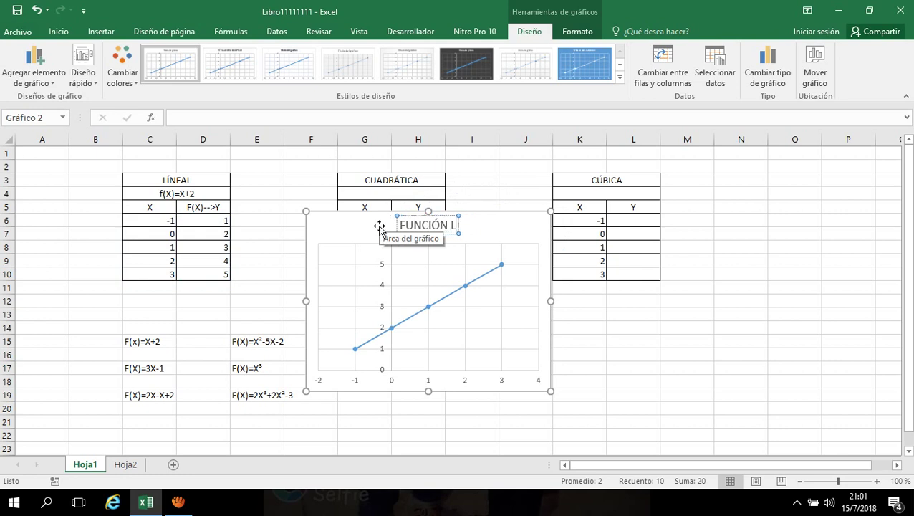
pyautogui.write('ÍNEAL')
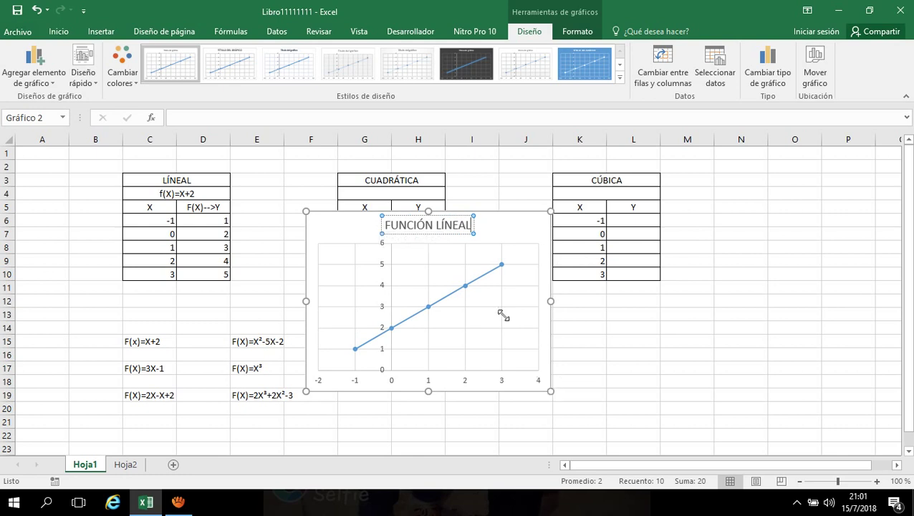
pyautogui.moveTo(501, 227); pyautogui.dragTo(522, 309)
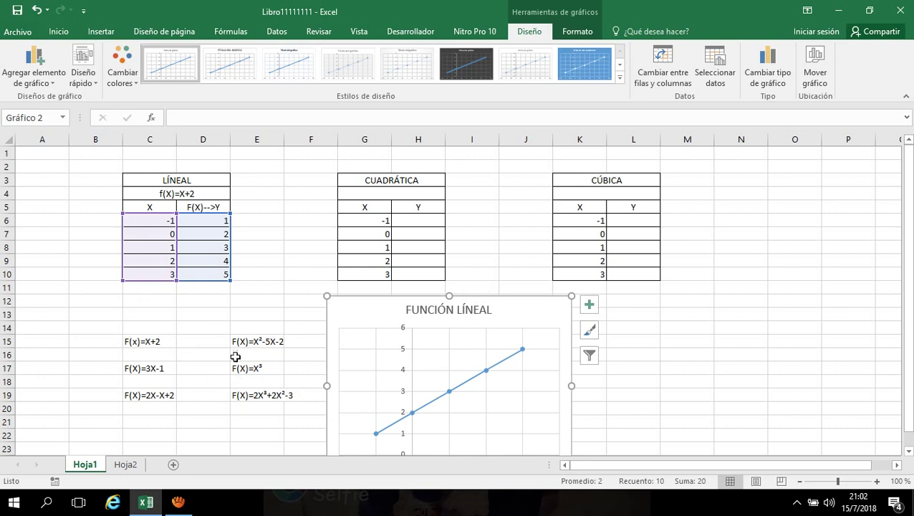
pyautogui.click(472, 207)
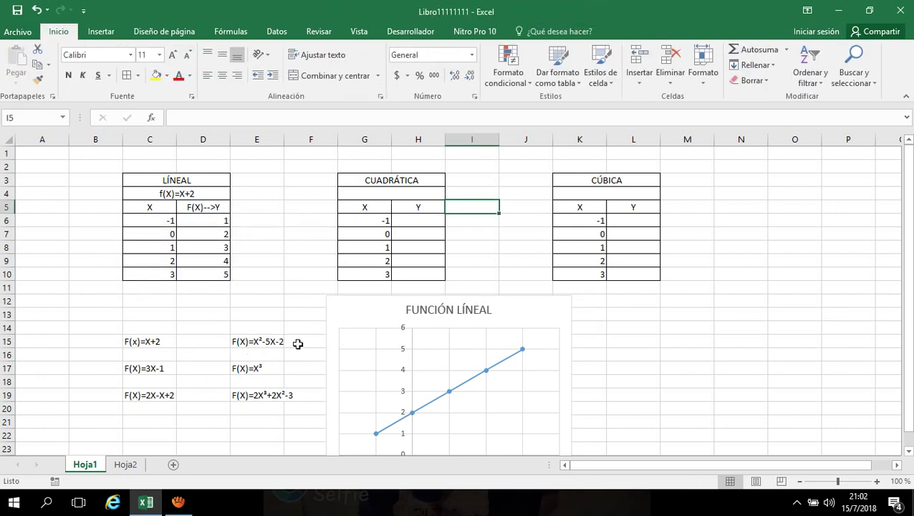
# Step: Review the example functions listed in C15:C19 and E15:E19 to pick one for the CUADRÁTICA table
pyautogui.click(391, 189)
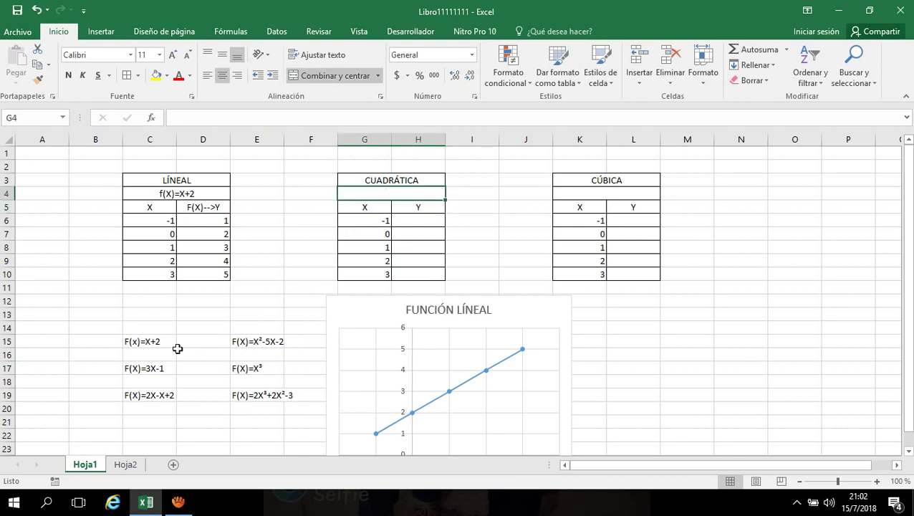
pyautogui.click(155, 337)
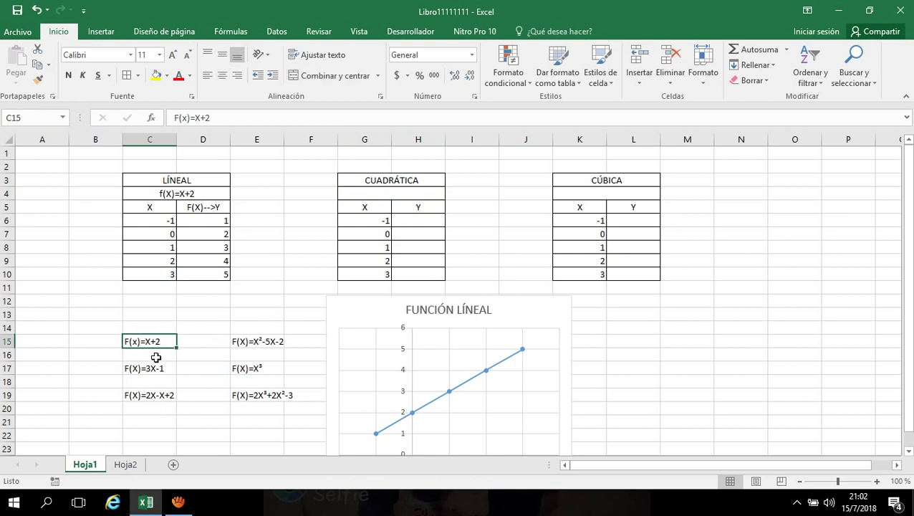
pyautogui.click(155, 367)
pyautogui.click(159, 398)
pyautogui.click(253, 391)
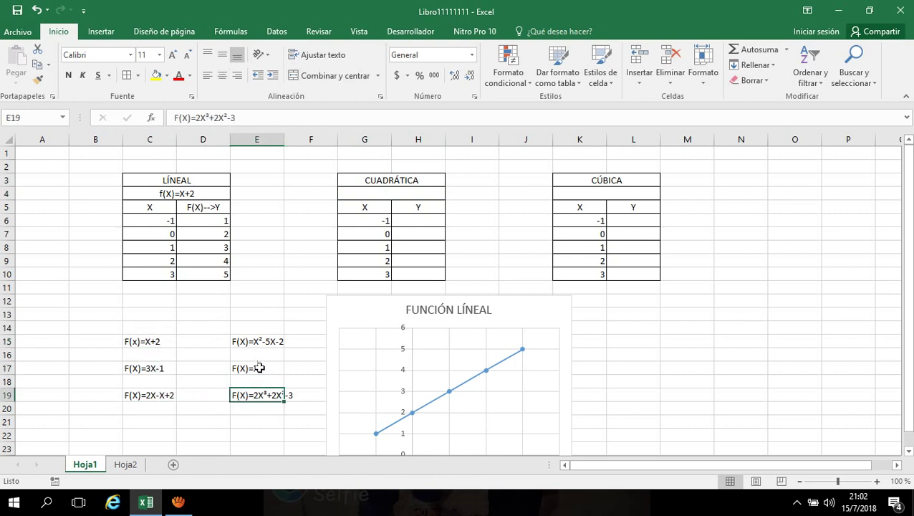
pyautogui.click(256, 364)
pyautogui.click(261, 342)
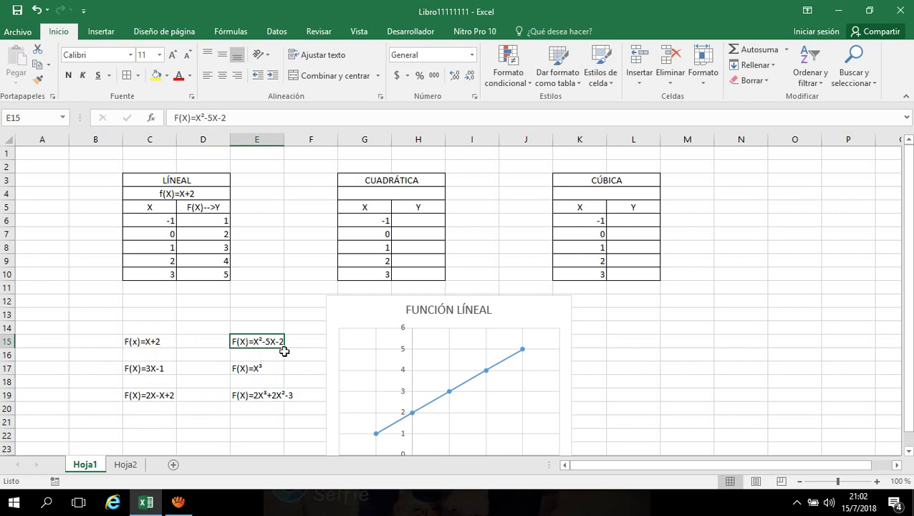
pyautogui.click(153, 343)
pyautogui.click(154, 366)
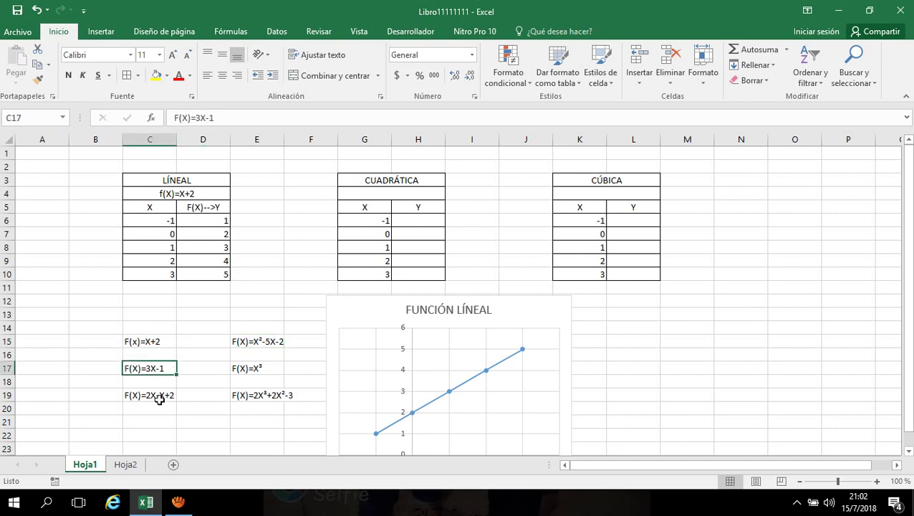
pyautogui.click(156, 396)
pyautogui.click(251, 370)
pyautogui.click(255, 393)
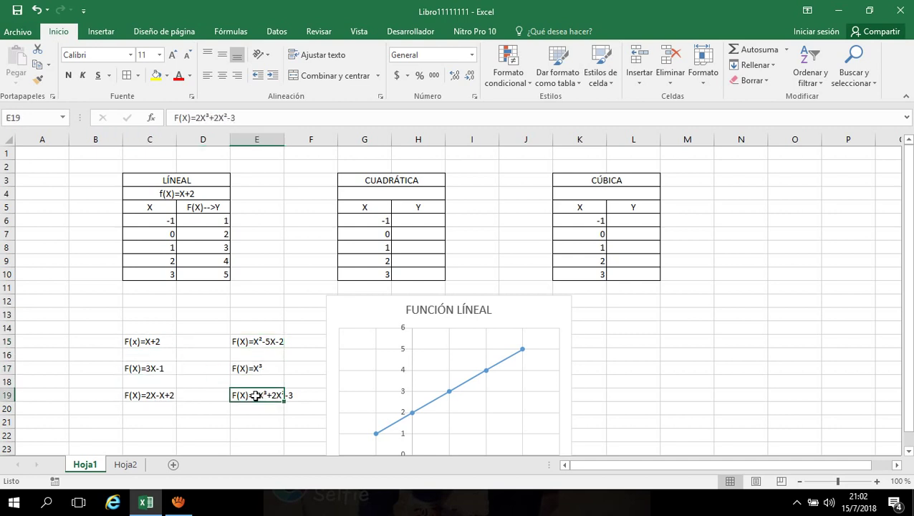
pyautogui.click(254, 370)
pyautogui.click(262, 343)
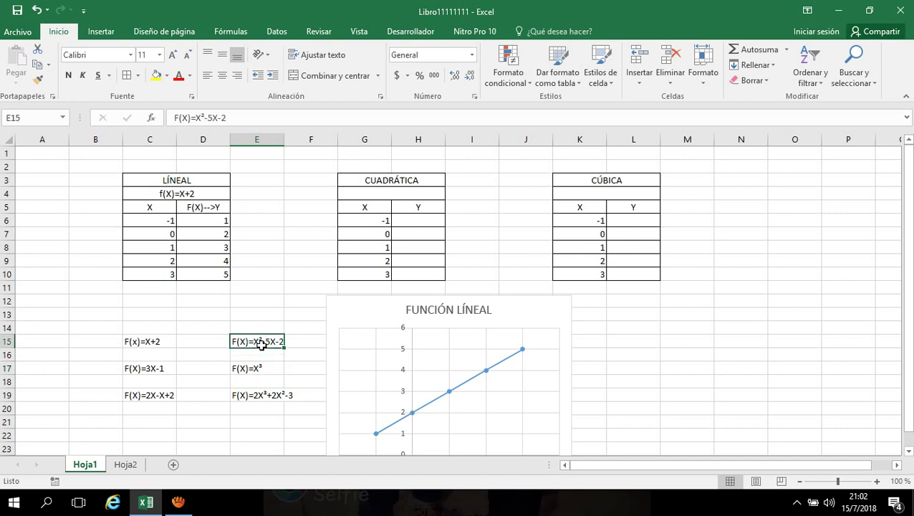
# Step: Begin the CUADRÁTICA table's function label in G4 with F(X)=X
pyautogui.click(391, 195)
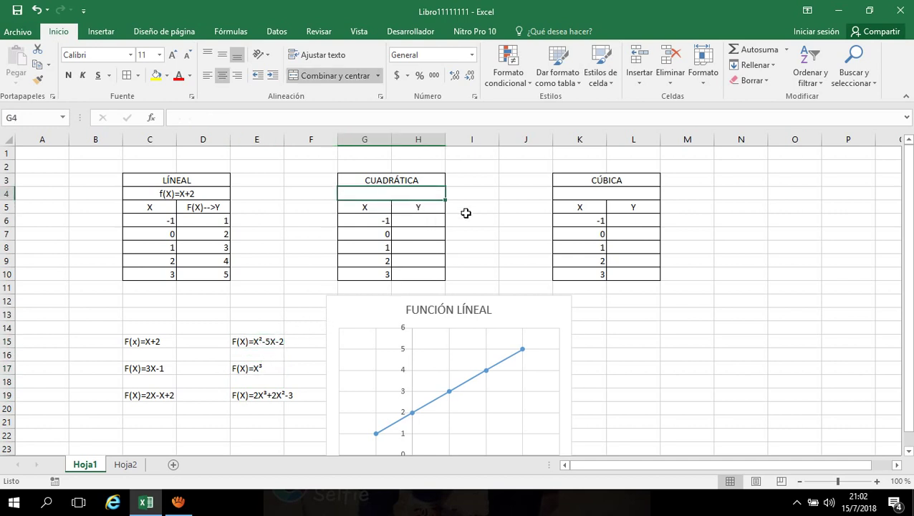
pyautogui.write('=')
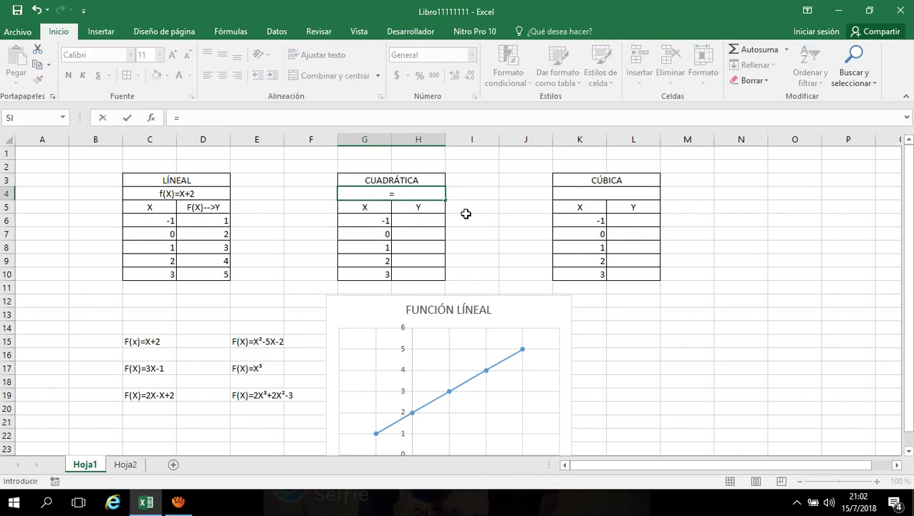
pyautogui.press('Escape')
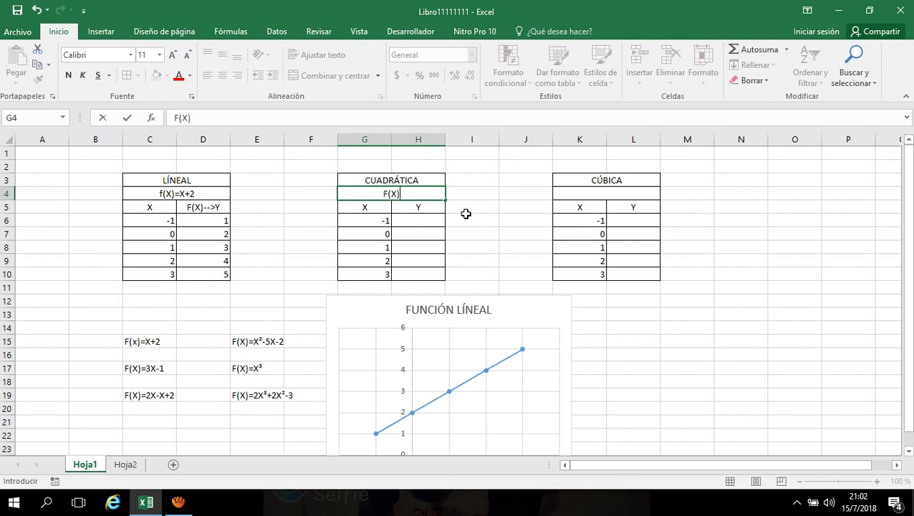
pyautogui.write('=')
pyautogui.write('X')
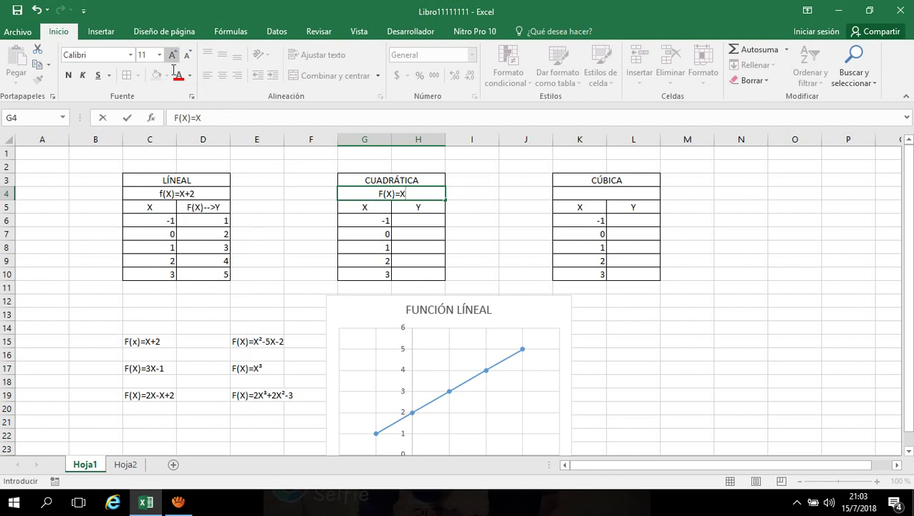
# Step: Insert the superscript two symbol (²) after the last X of the label in G4
pyautogui.click(101, 33)
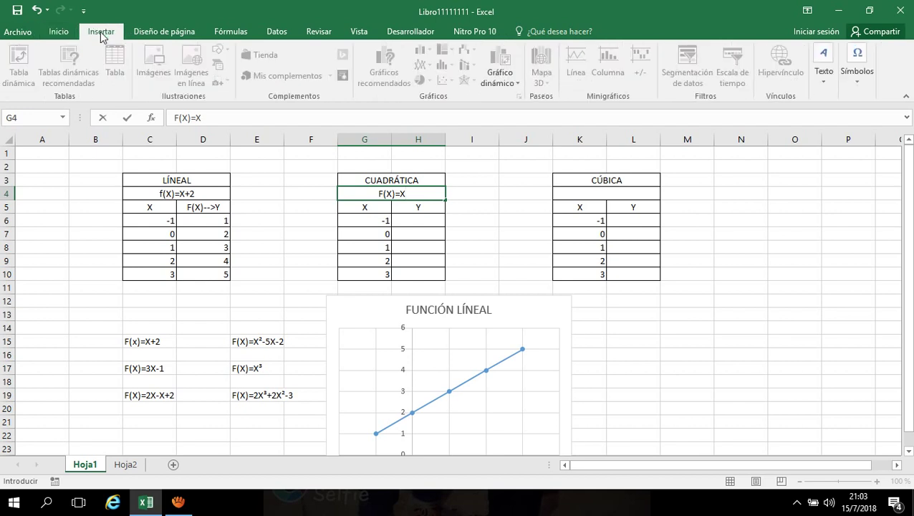
pyautogui.click(863, 82)
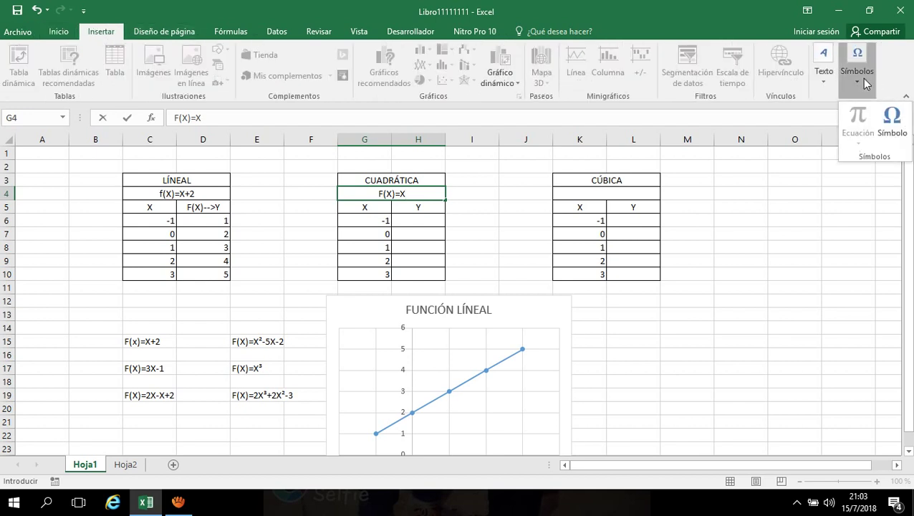
pyautogui.click(900, 138)
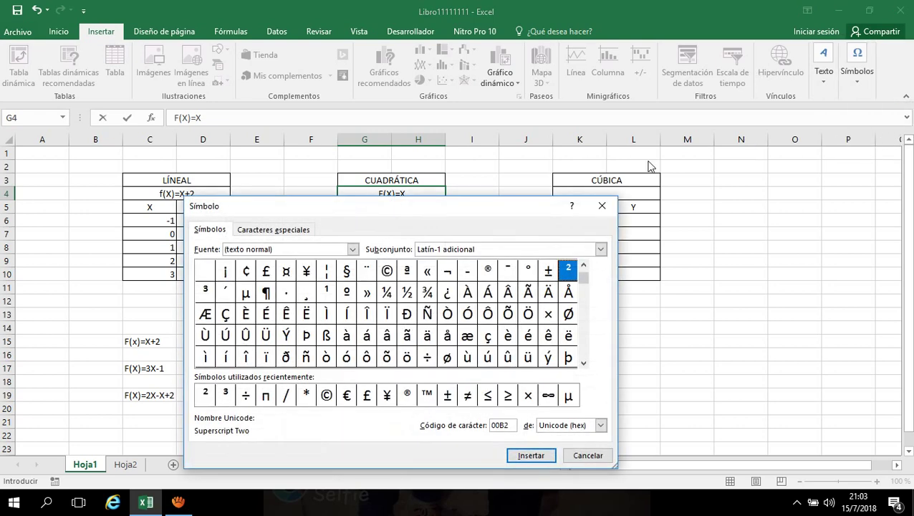
pyautogui.moveTo(585, 278); pyautogui.dragTo(585, 256)
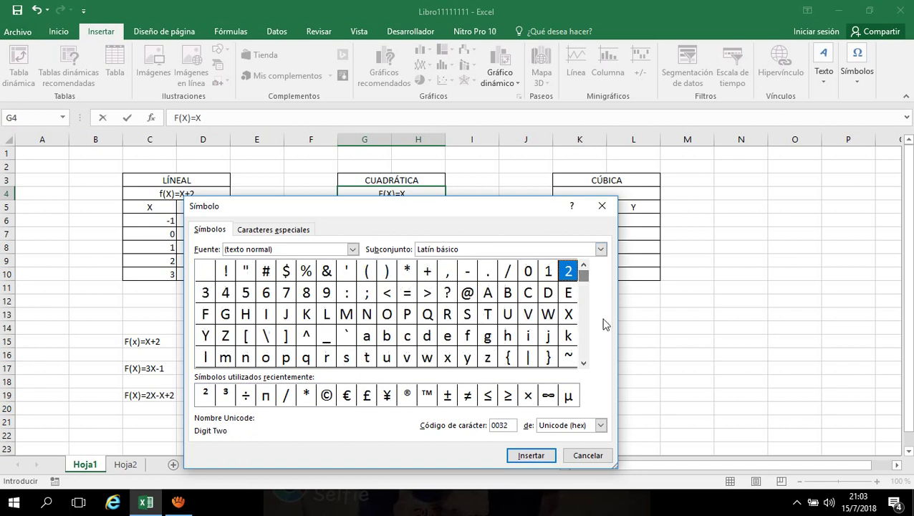
pyautogui.click(585, 364)
pyautogui.click(584, 364)
pyautogui.click(585, 364)
pyautogui.click(584, 364)
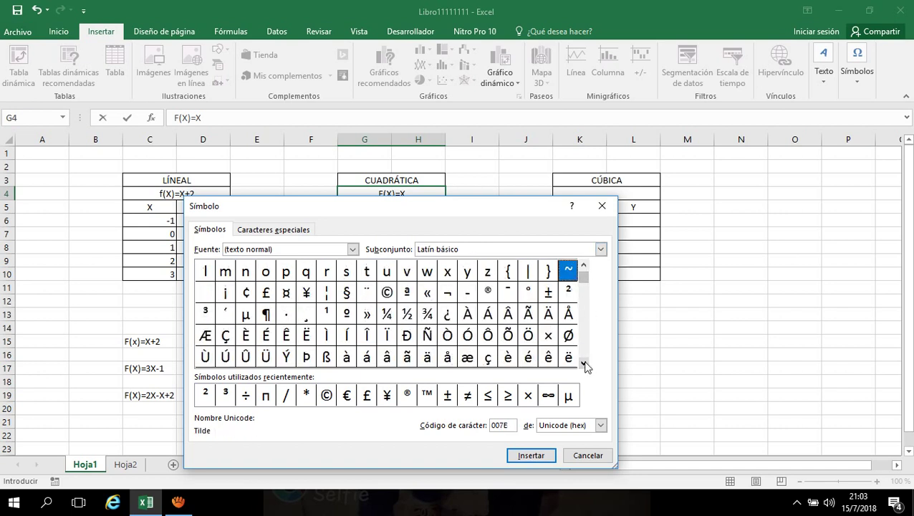
pyautogui.click(570, 294)
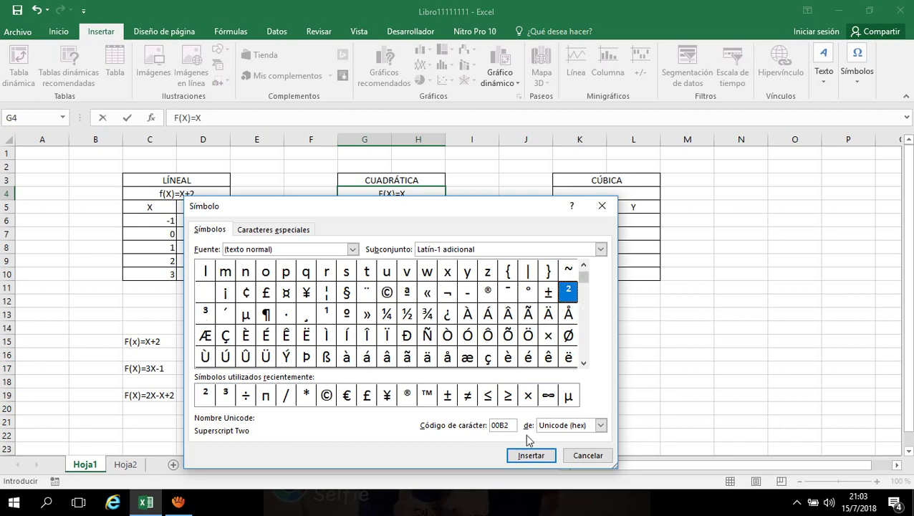
pyautogui.click(539, 458)
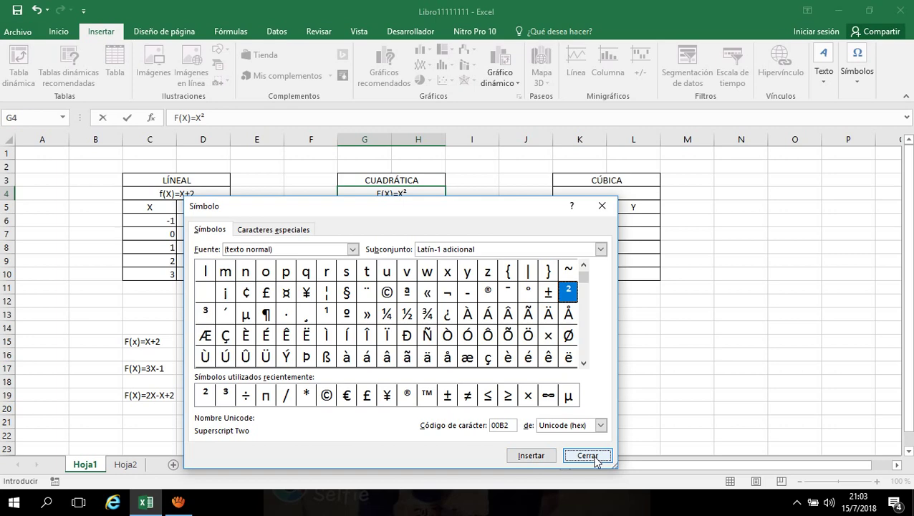
pyautogui.click(588, 455)
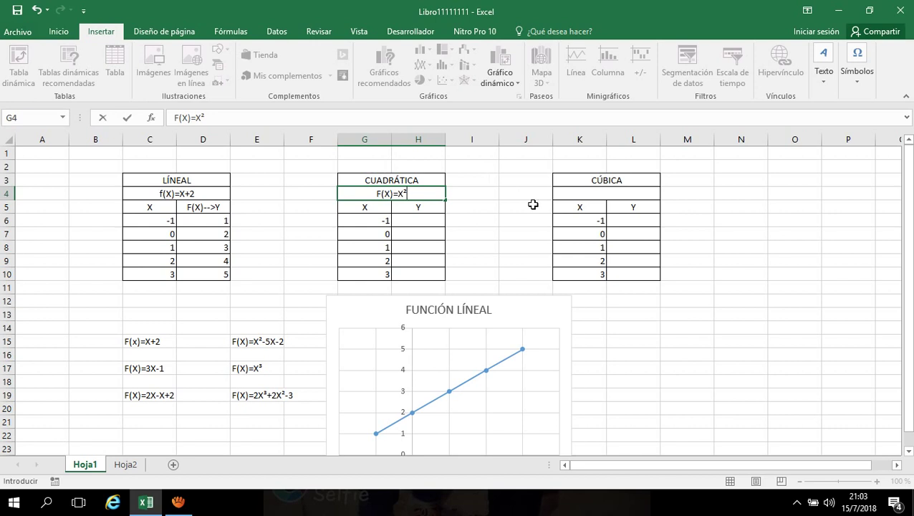
# Step: Complete the label in G4 as F(X)=X²-5X-2 and select the first Y cell, H6
pyautogui.write('-5X-2')
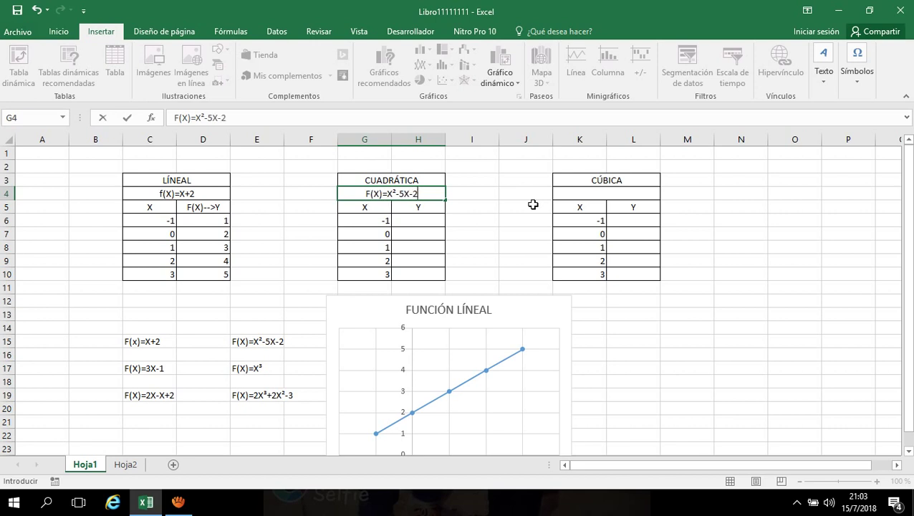
pyautogui.press('Return')
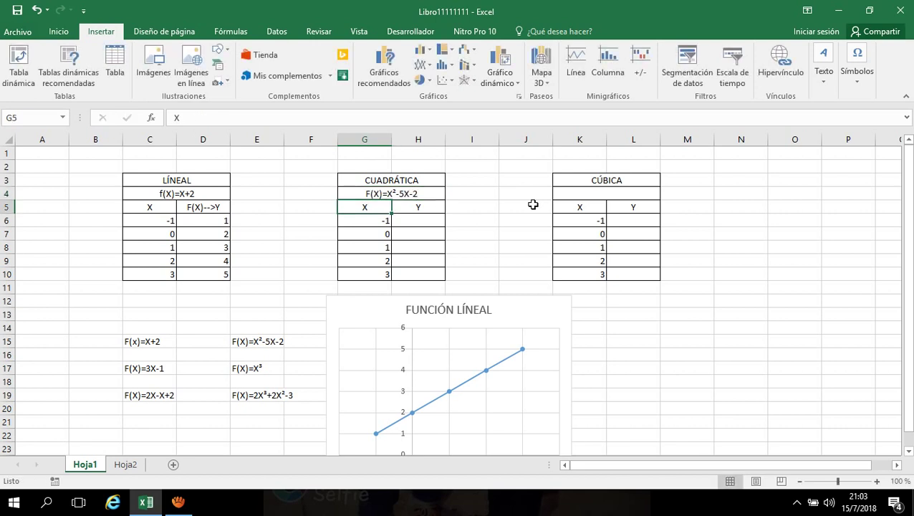
pyautogui.press('Down')
pyautogui.press('Right')
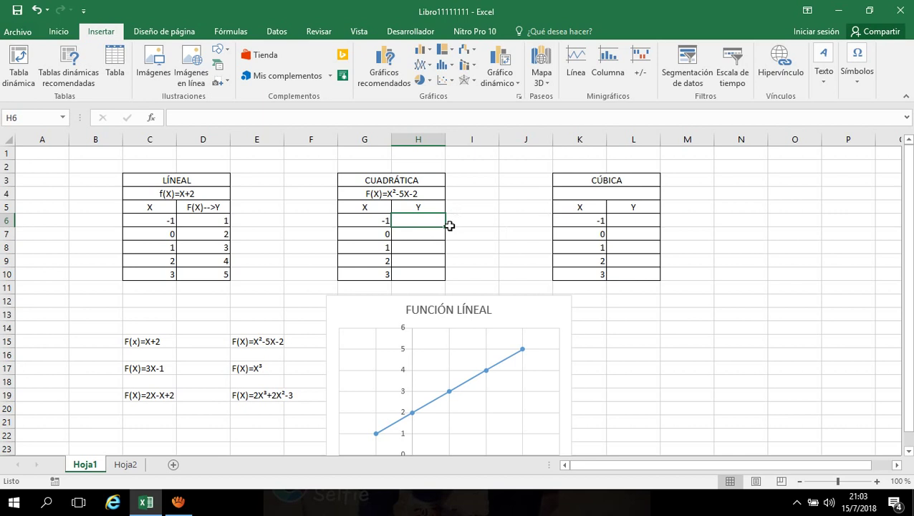
# Step: Enter the formula =G6*G6-5*G6-2 in H6 to compute the first Y value of the CUADRÁTICA table
pyautogui.write('=')
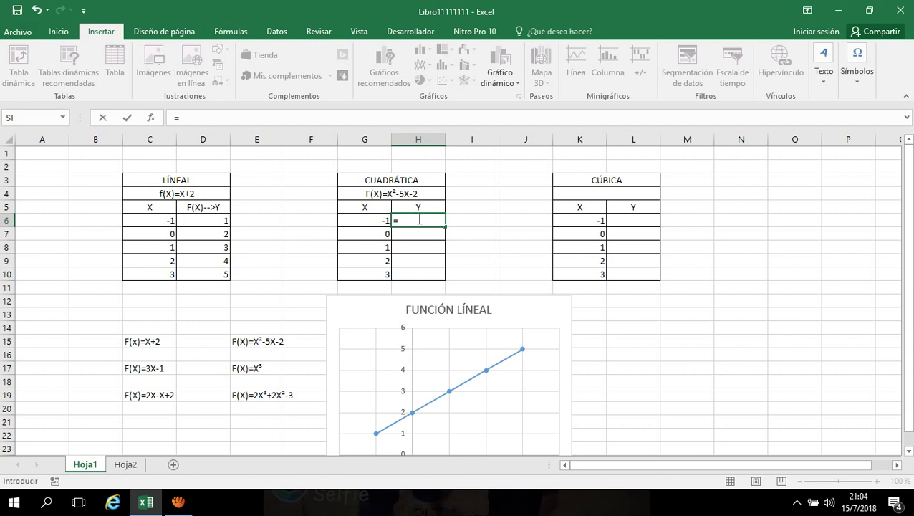
pyautogui.write('X*X')
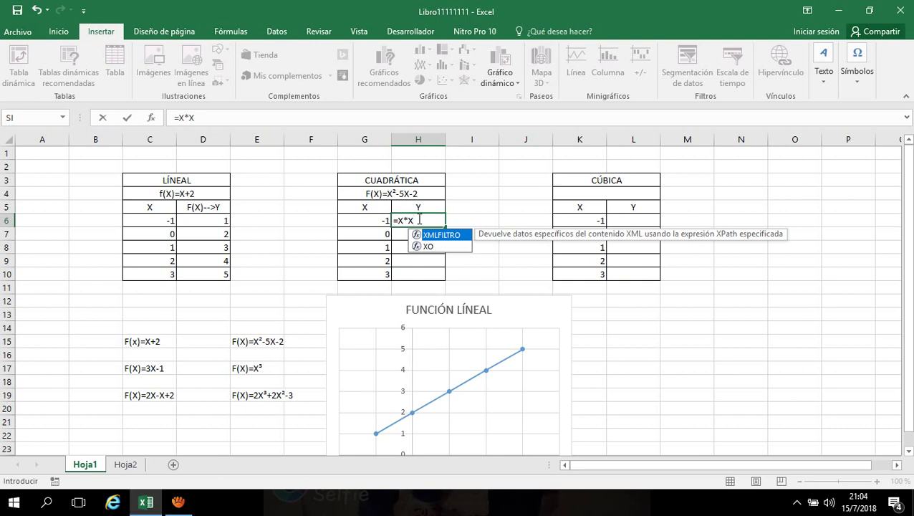
pyautogui.press('BackSpace')
pyautogui.press('BackSpace')
pyautogui.press('BackSpace')
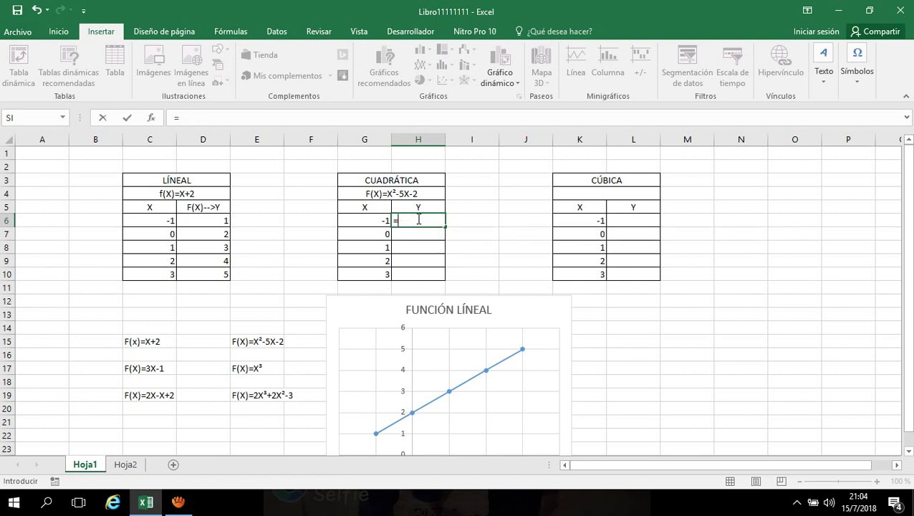
pyautogui.click(364, 220)
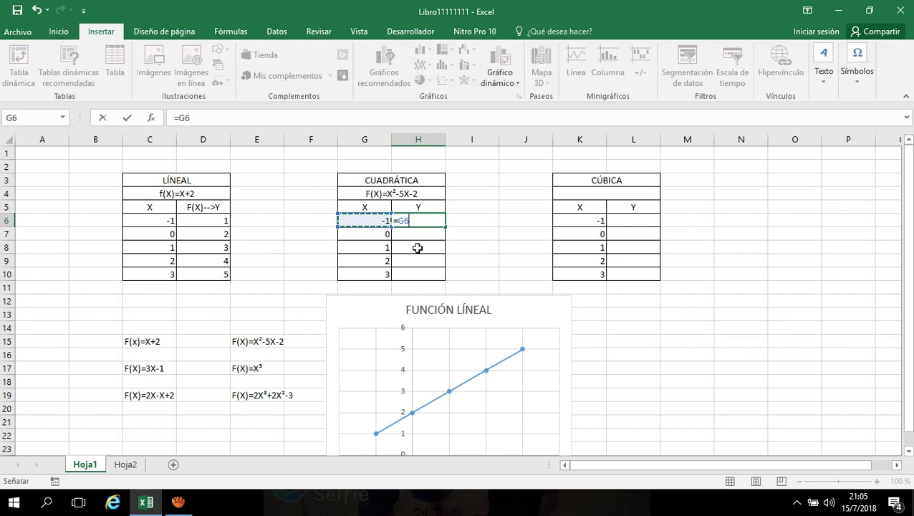
pyautogui.write('*G6')
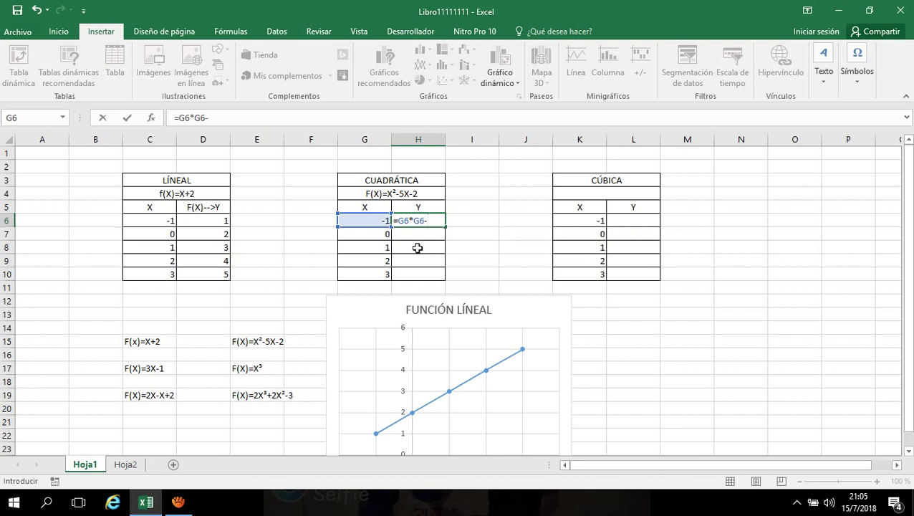
pyautogui.write('-5*G6')
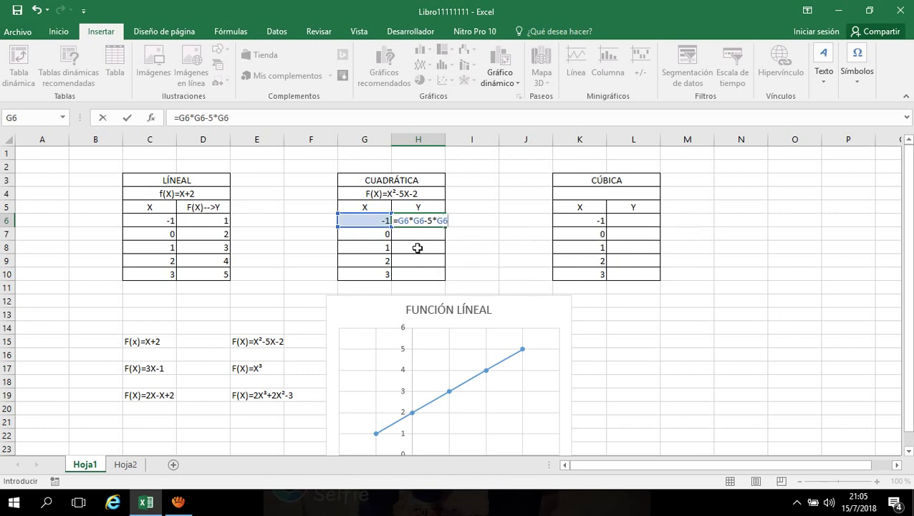
pyautogui.write('-2')
pyautogui.press('Return')
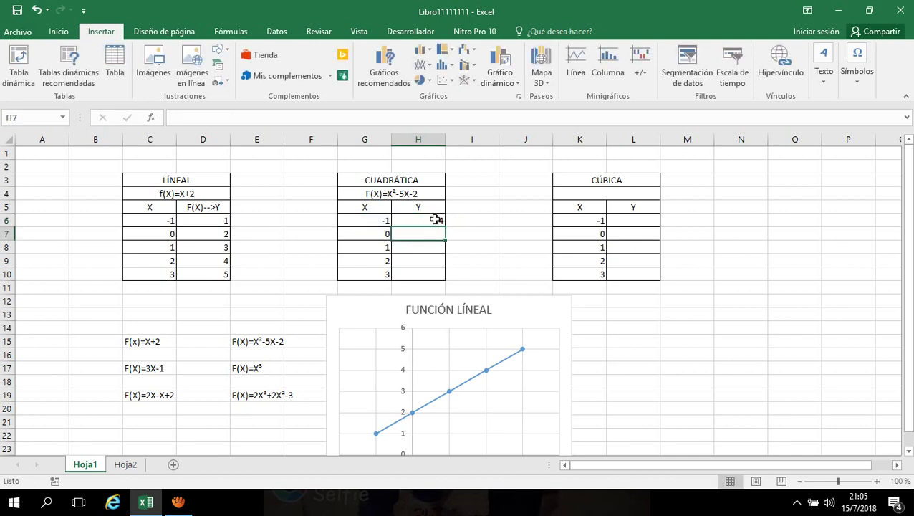
# Step: Fill the formula in H6 down through H10
pyautogui.click(435, 220)
pyautogui.moveTo(444, 227); pyautogui.dragTo(445, 277)
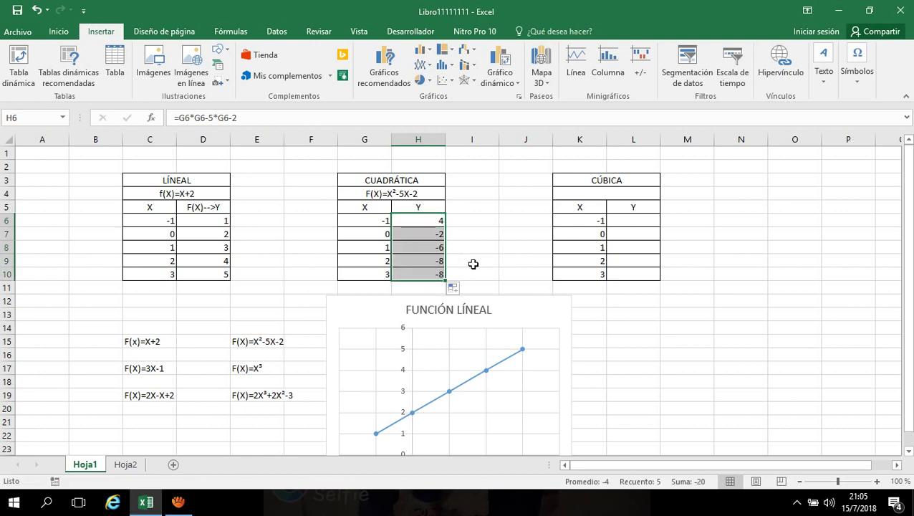
pyautogui.click(493, 258)
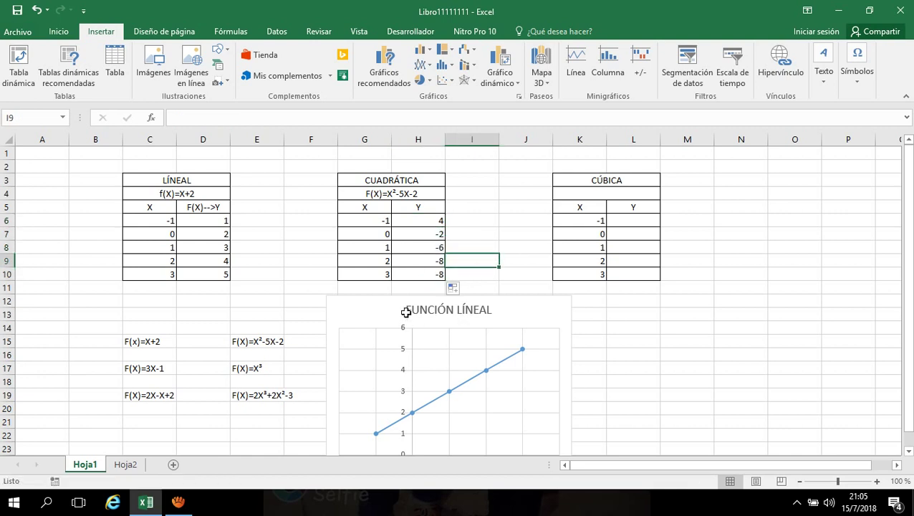
# Step: Move the FUNCIÓN LÍNEAL chart over the LÍNEAL table and plot G6:H10 as a scatter chart with smooth lines and markers
pyautogui.moveTo(369, 310); pyautogui.dragTo(68, 168)
pyautogui.click(450, 324)
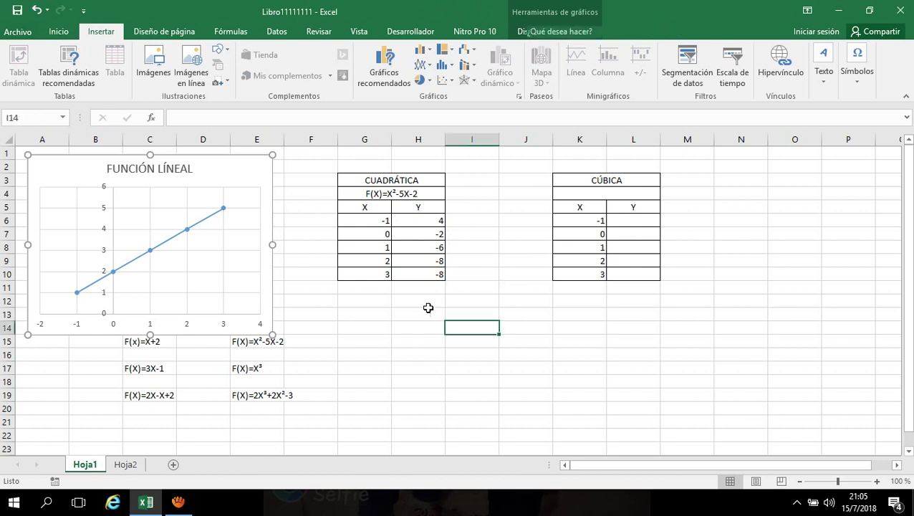
pyautogui.moveTo(376, 219); pyautogui.dragTo(424, 270)
pyautogui.click(447, 81)
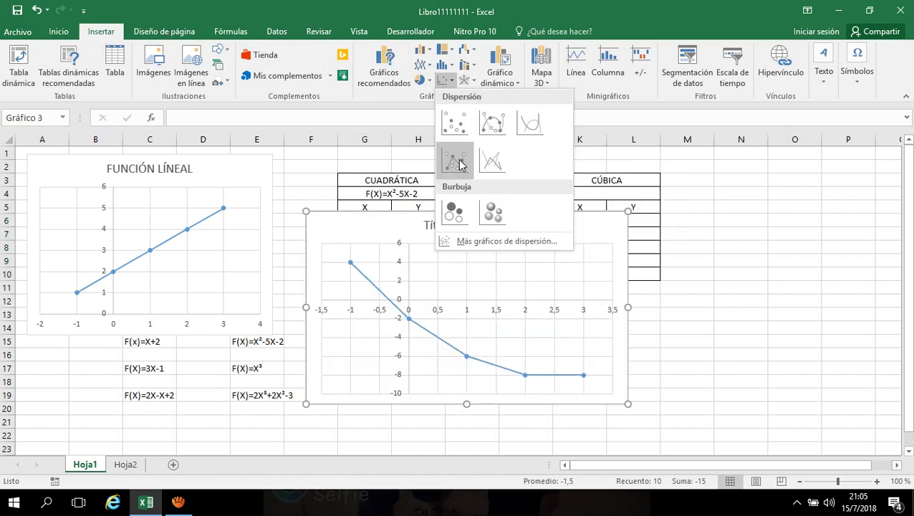
pyautogui.click(495, 126)
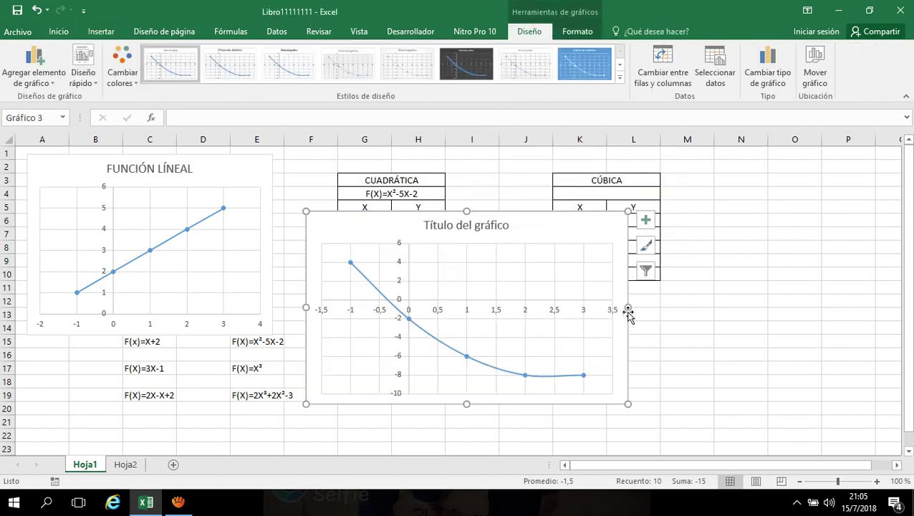
# Step: Narrow the new scatter chart and replace its title with CUADRÁTICA
pyautogui.moveTo(629, 313); pyautogui.dragTo(584, 306)
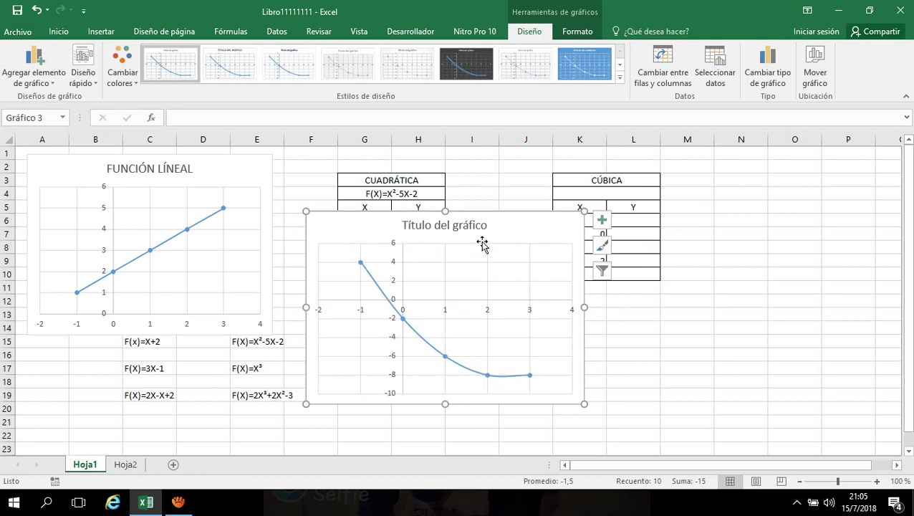
pyautogui.click(488, 226)
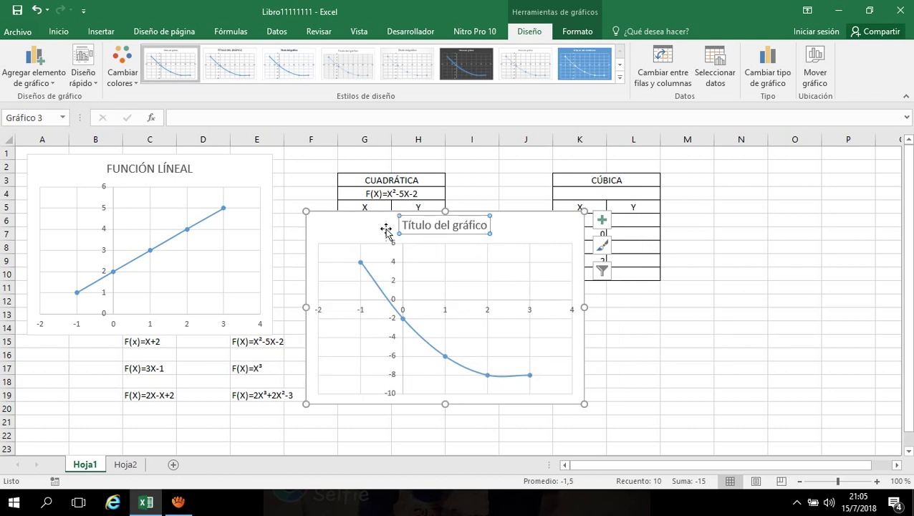
pyautogui.click(421, 227)
pyautogui.moveTo(421, 226); pyautogui.dragTo(490, 225)
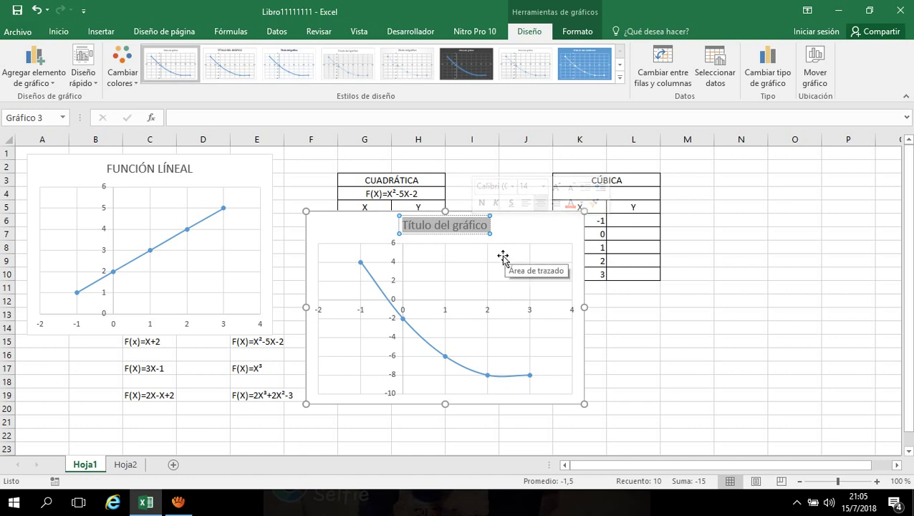
pyautogui.write('C')
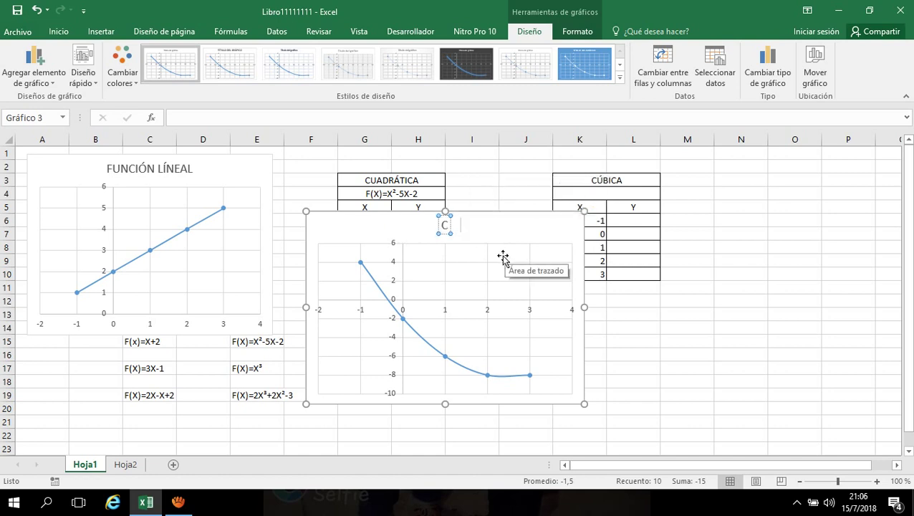
pyautogui.write('UA')
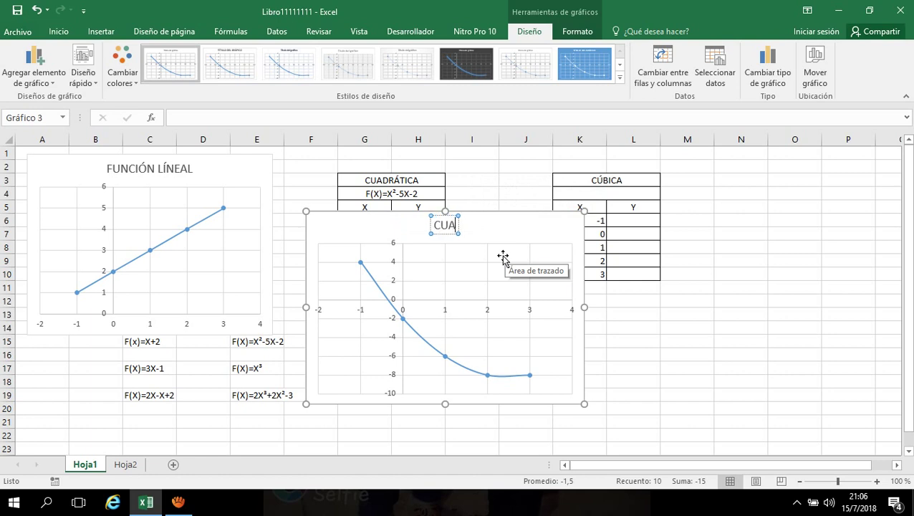
pyautogui.write('DRÁTR')
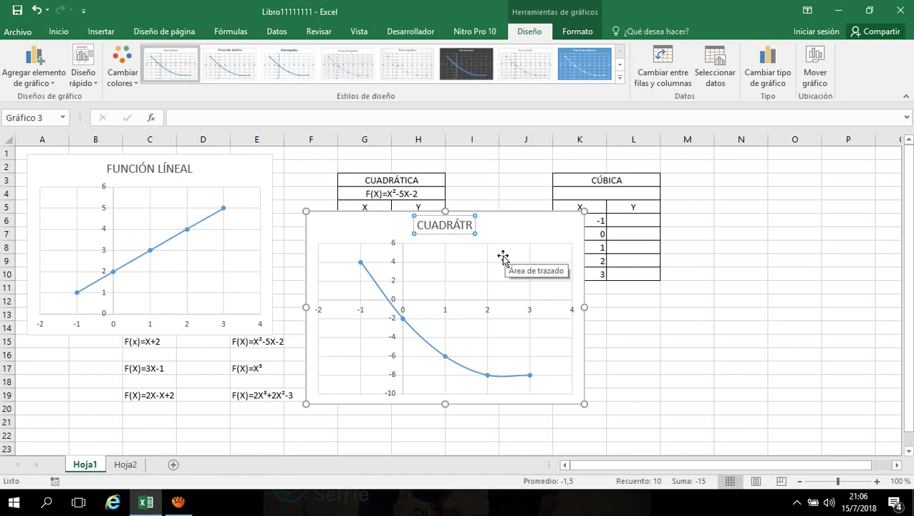
pyautogui.press('BackSpace')
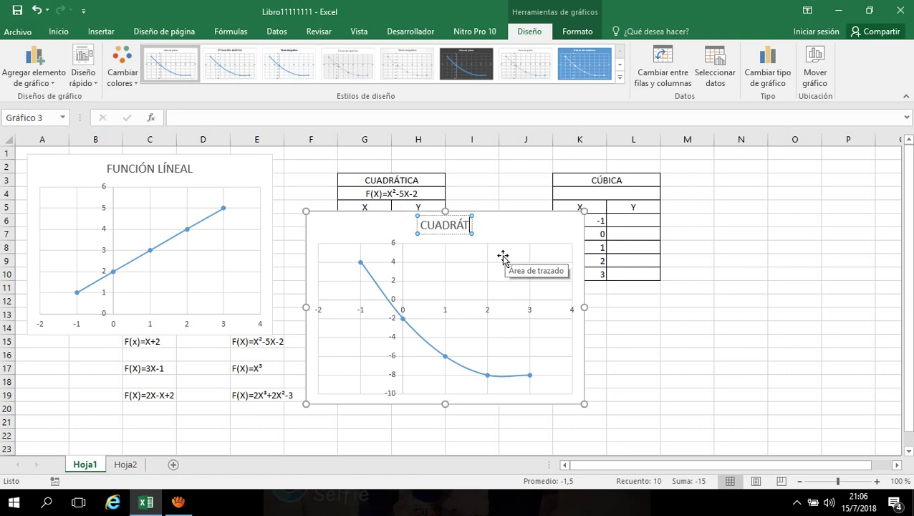
pyautogui.write('ICA')
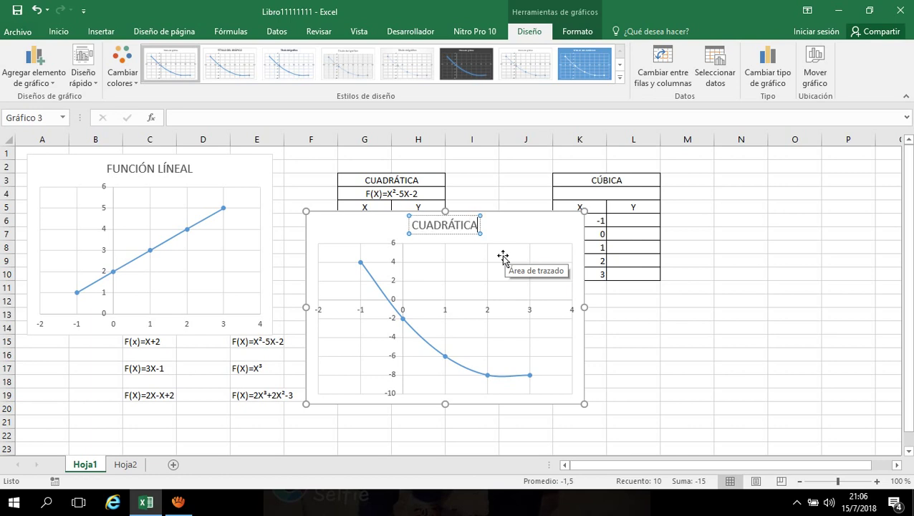
pyautogui.click(666, 341)
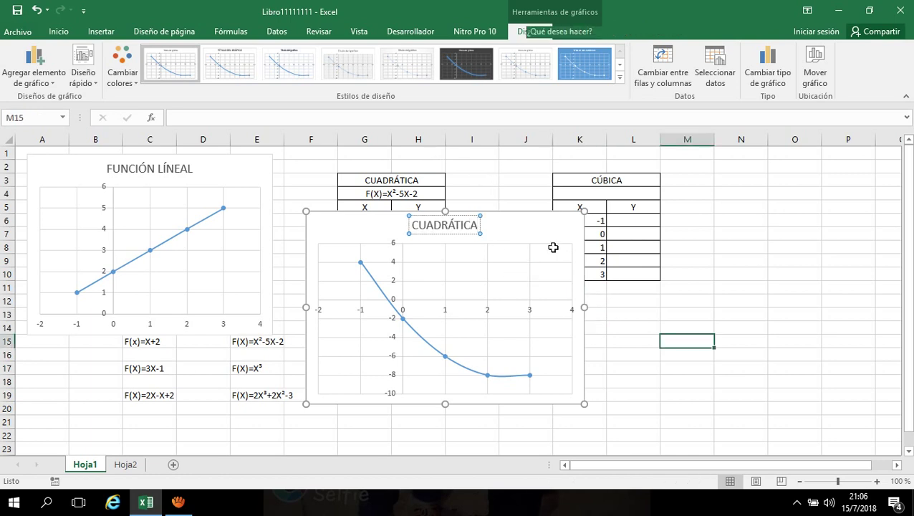
# Step: Move the CUADRÁTICA chart beside its value table, starting around column I at row 8, so that G3:H10 is uncovered
pyautogui.moveTo(509, 228); pyautogui.dragTo(513, 297)
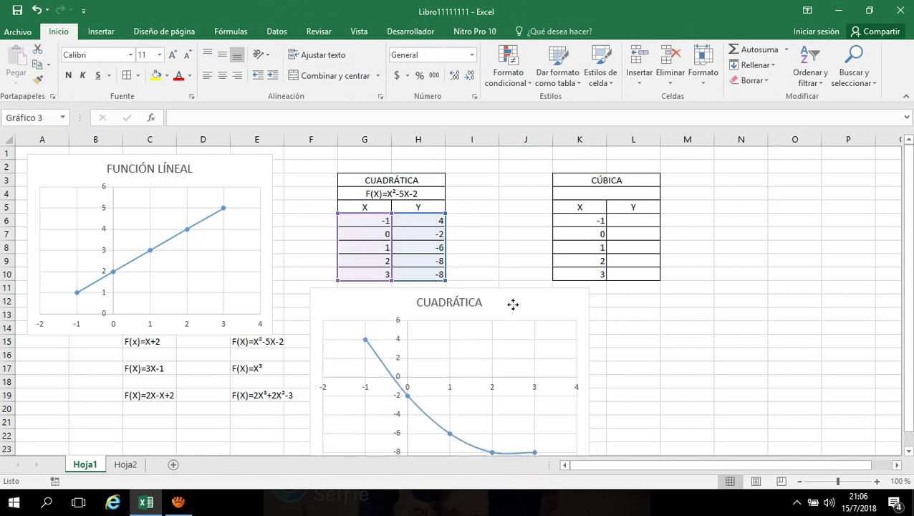
pyautogui.click(235, 175)
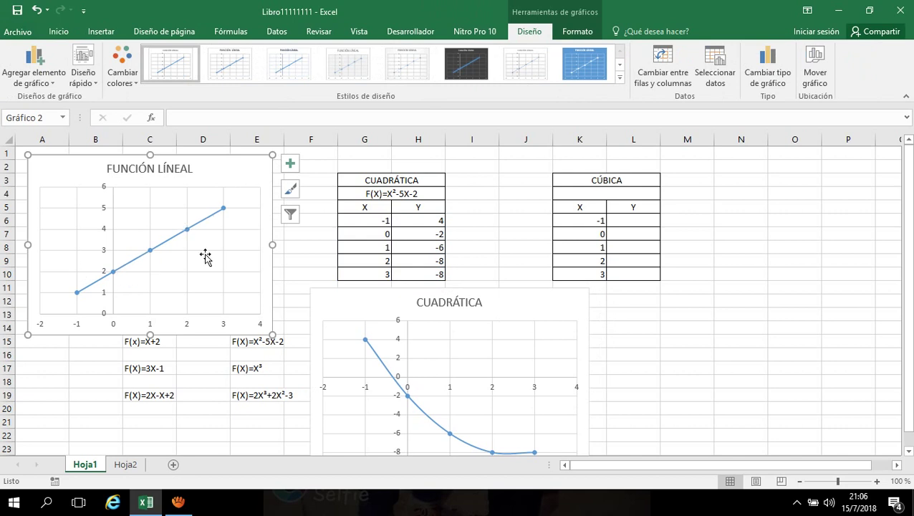
pyautogui.moveTo(379, 308); pyautogui.dragTo(383, 230)
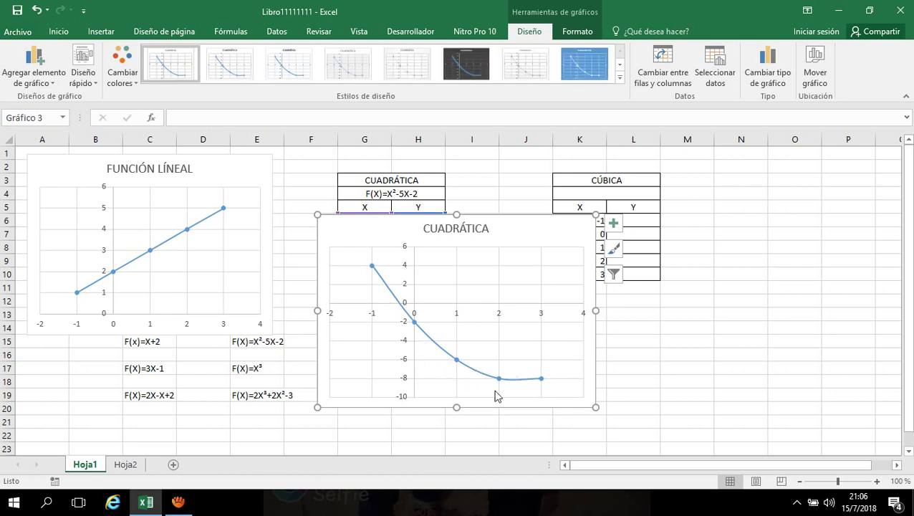
pyautogui.moveTo(389, 227); pyautogui.dragTo(541, 263)
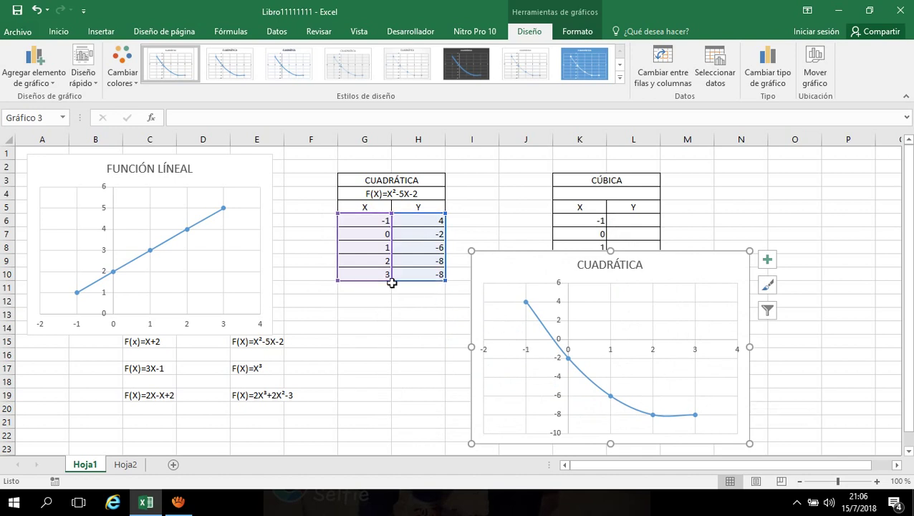
# Step: Extend the CUADRÁTICA chart's data range to G6:H12 and copy the X value in G10 down to G12
pyautogui.moveTo(390, 281); pyautogui.dragTo(392, 308)
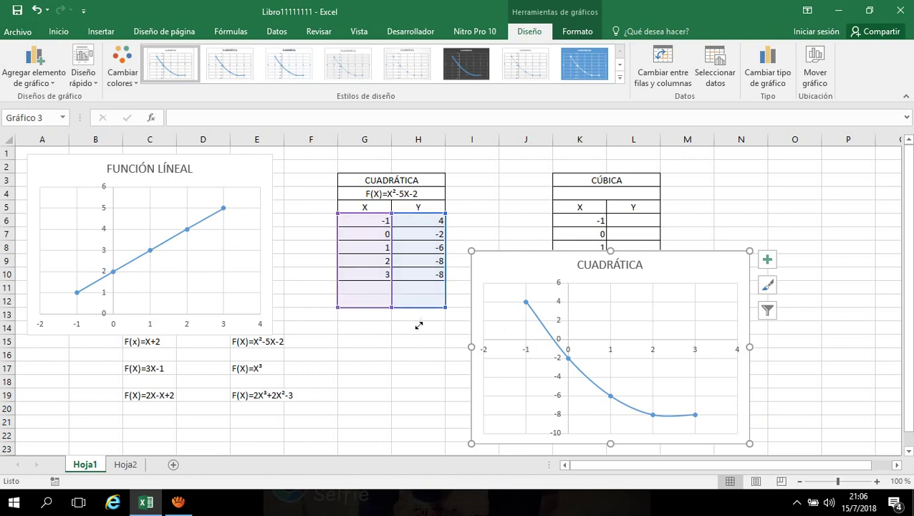
pyautogui.click(440, 341)
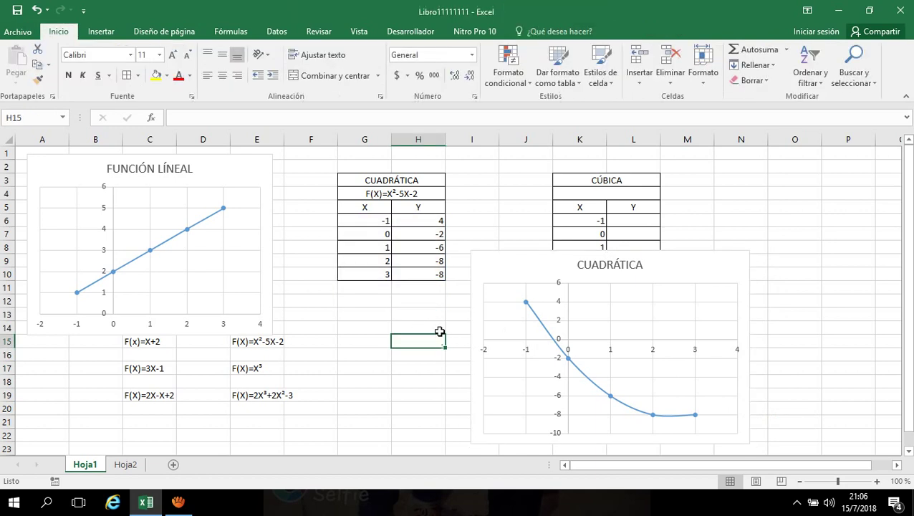
pyautogui.click(375, 276)
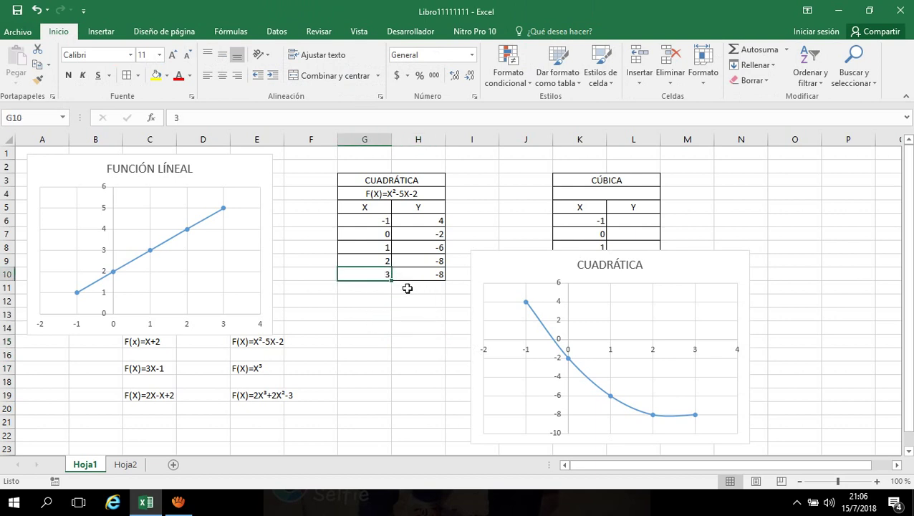
pyautogui.moveTo(391, 280); pyautogui.dragTo(392, 305)
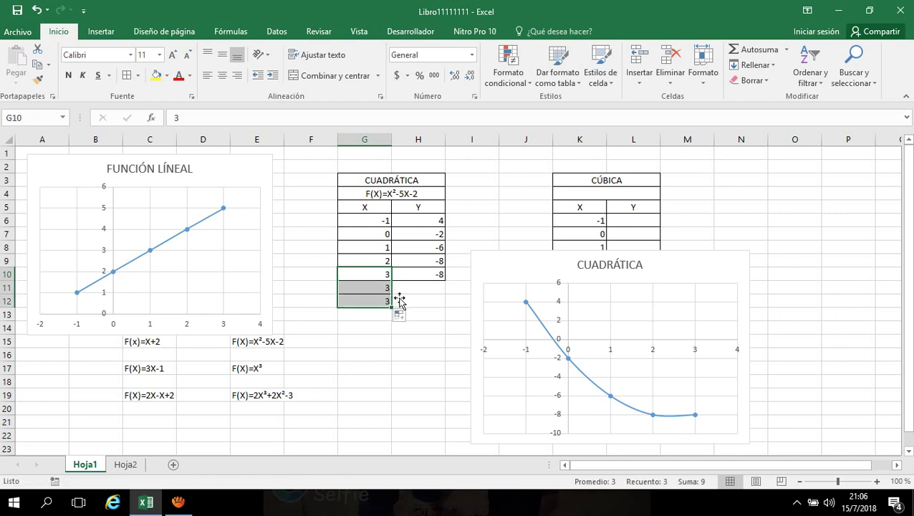
# Step: Extend the Y formulas of the CUADRÁTICA table down to H12, refilling the column from H6
pyautogui.click(421, 276)
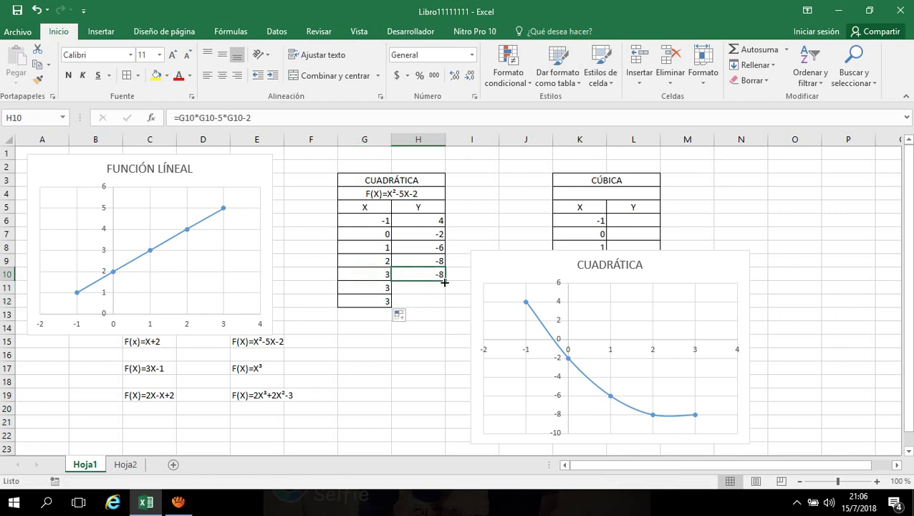
pyautogui.moveTo(445, 281); pyautogui.dragTo(441, 305)
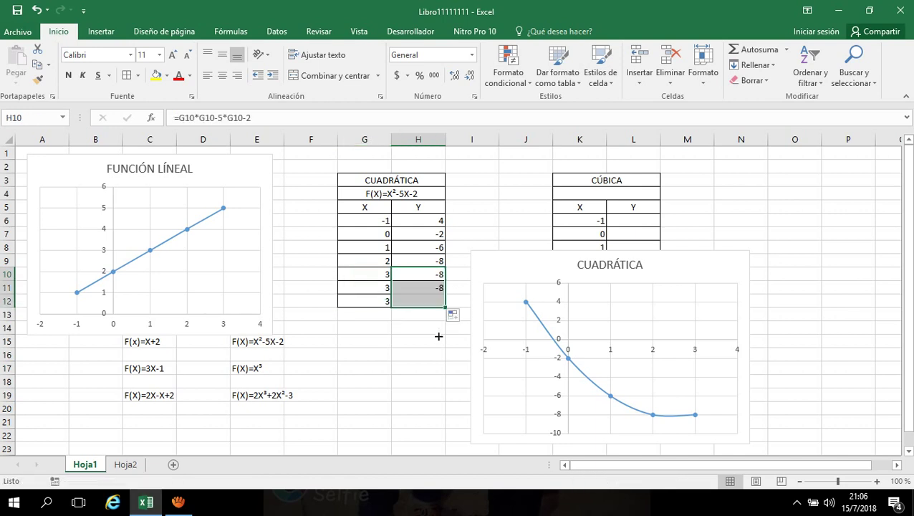
pyautogui.click(493, 284)
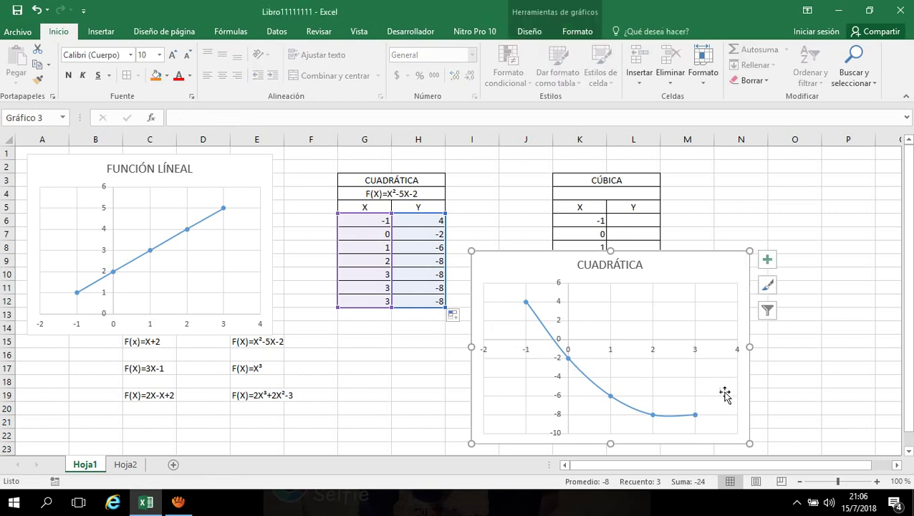
pyautogui.click(434, 226)
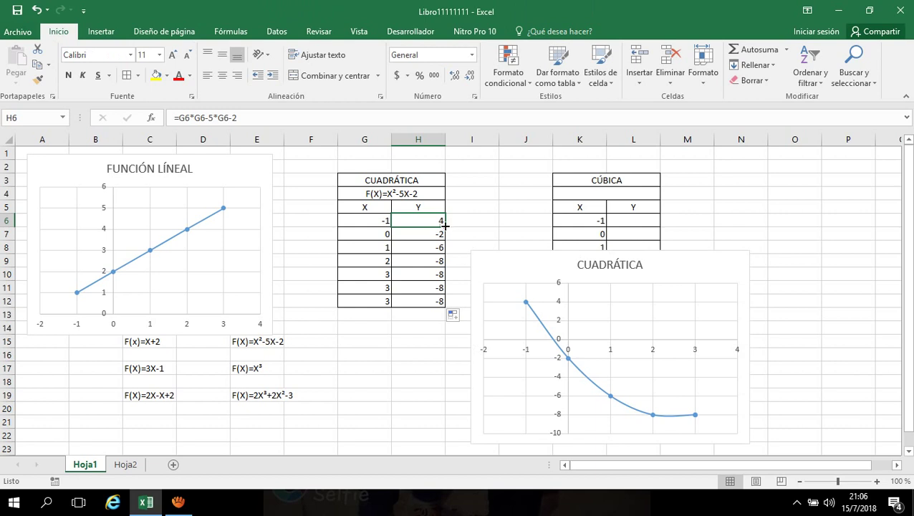
pyautogui.moveTo(445, 225); pyautogui.dragTo(445, 303)
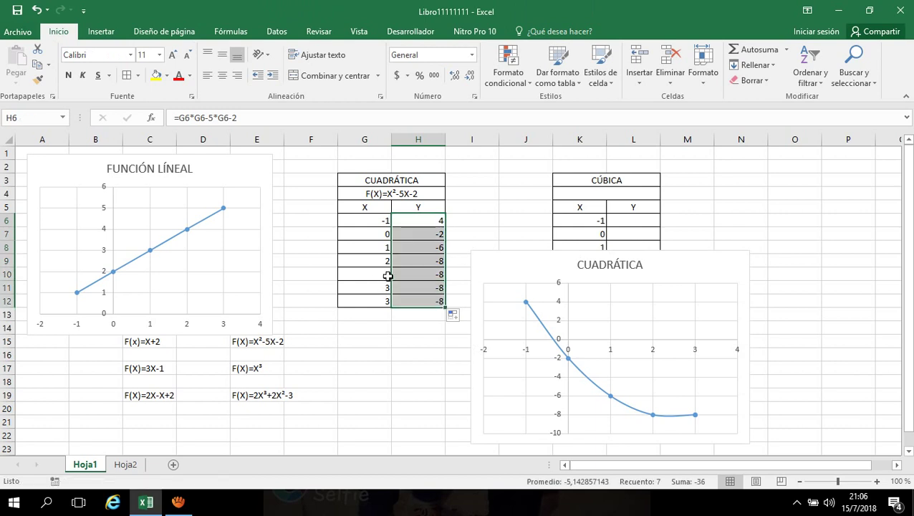
# Step: Set the last two X values of the CUADRÁTICA table to 4 in G11 and 5 in G12
pyautogui.click(388, 275)
pyautogui.click(389, 288)
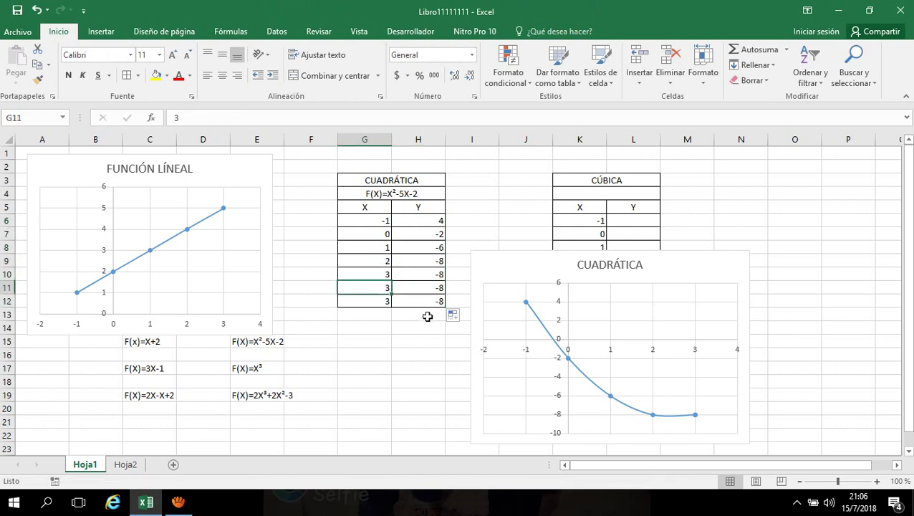
pyautogui.write('4')
pyautogui.press('Return')
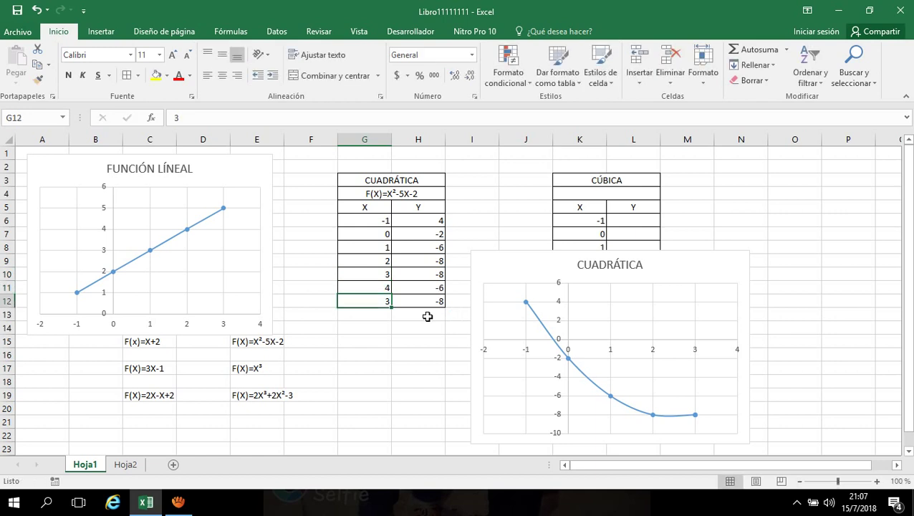
pyautogui.write('5')
pyautogui.press('Return')
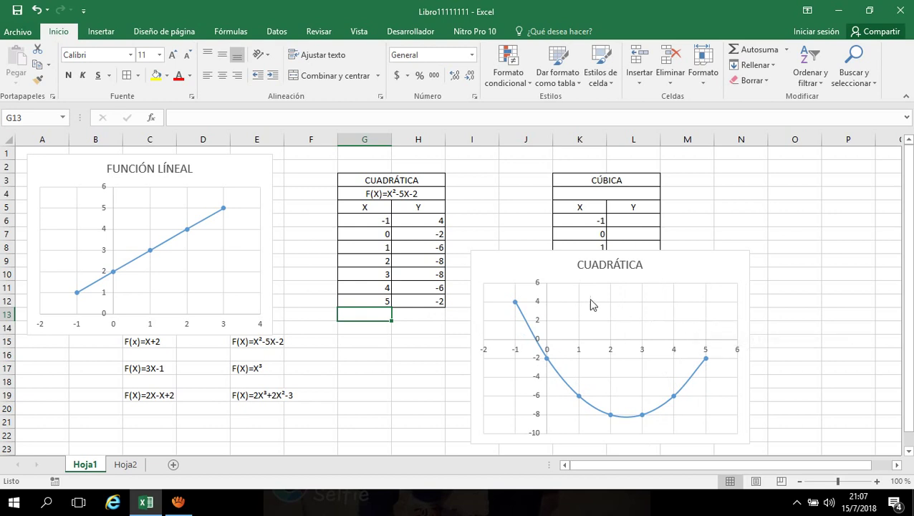
# Step: Move the CUADRÁTICA chart over its value table, beside the FUNCIÓN LÍNEAL chart, and shrink it to span about columns F to I
pyautogui.click(556, 270)
pyautogui.moveTo(556, 269); pyautogui.dragTo(367, 164)
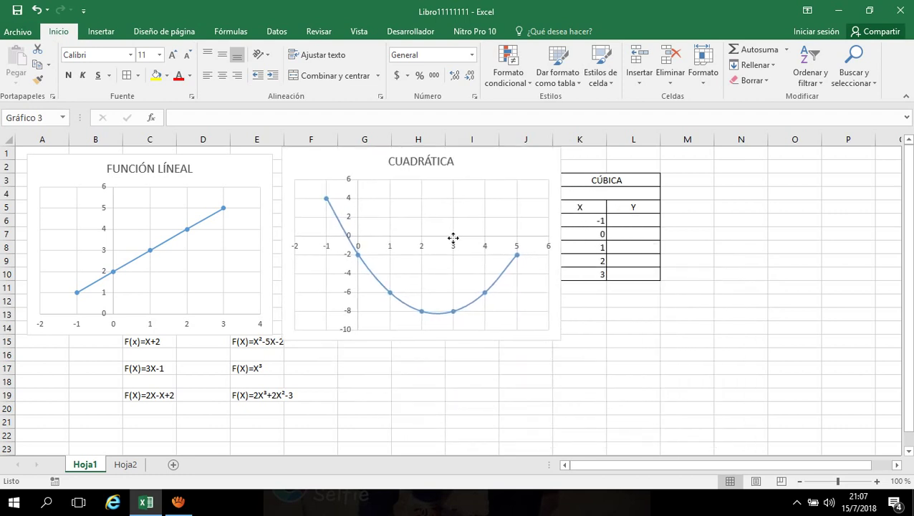
pyautogui.moveTo(521, 330); pyautogui.dragTo(511, 329)
pyautogui.moveTo(511, 239); pyautogui.dragTo(479, 239)
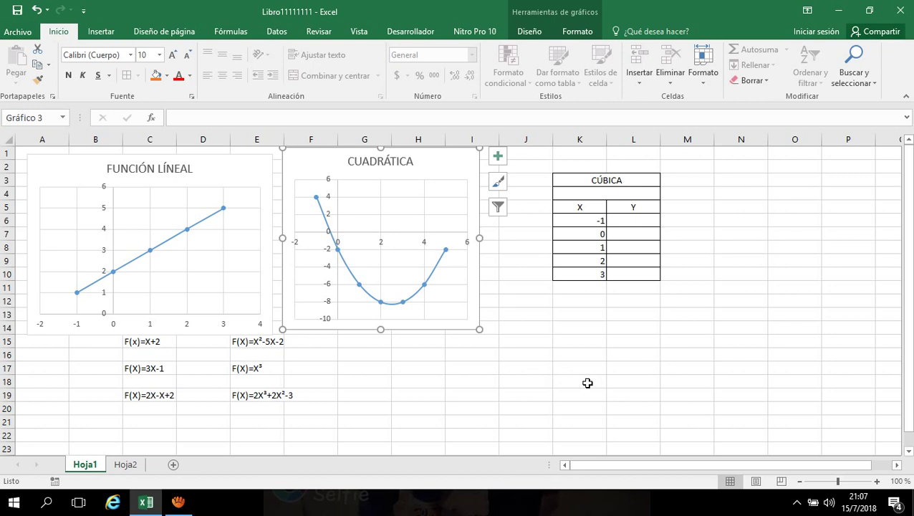
# Step: Enter the function F(X)=X³ under the CÚBICA heading in K4, inserting the superscript three as a symbol
pyautogui.click(616, 195)
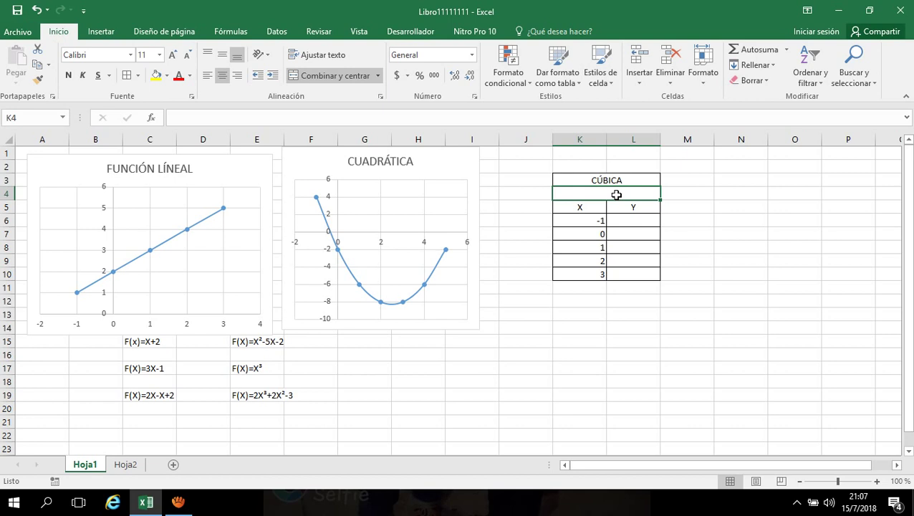
pyautogui.write('F')
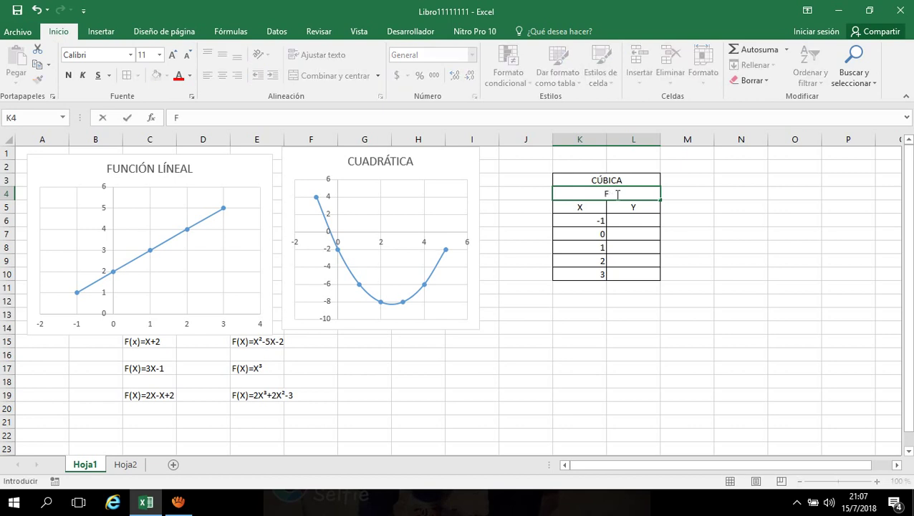
pyautogui.write('(X)=X3')
pyautogui.press('BackSpace')
pyautogui.click(108, 34)
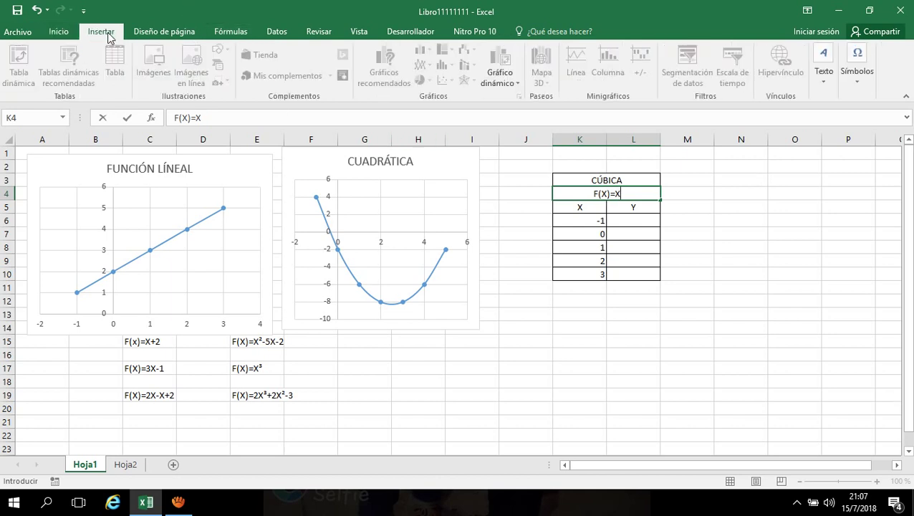
pyautogui.click(853, 77)
pyautogui.click(892, 122)
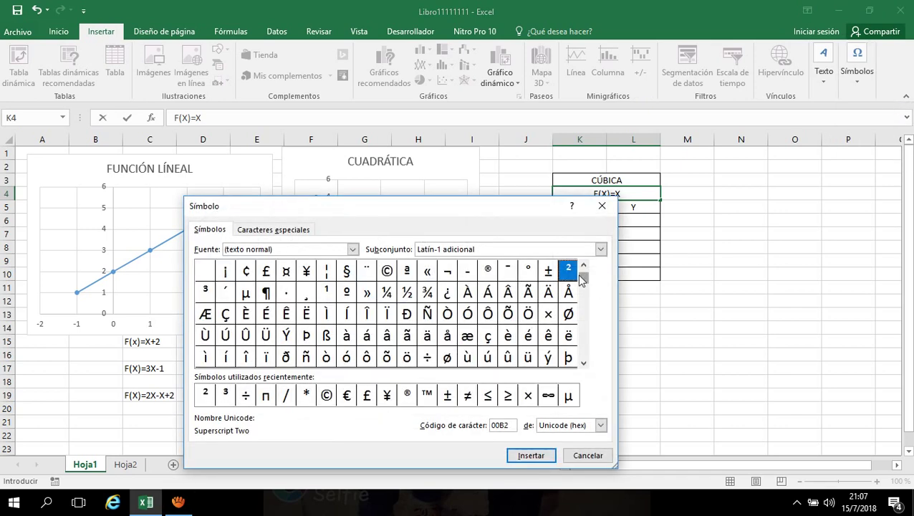
pyautogui.click(206, 293)
pyautogui.click(527, 456)
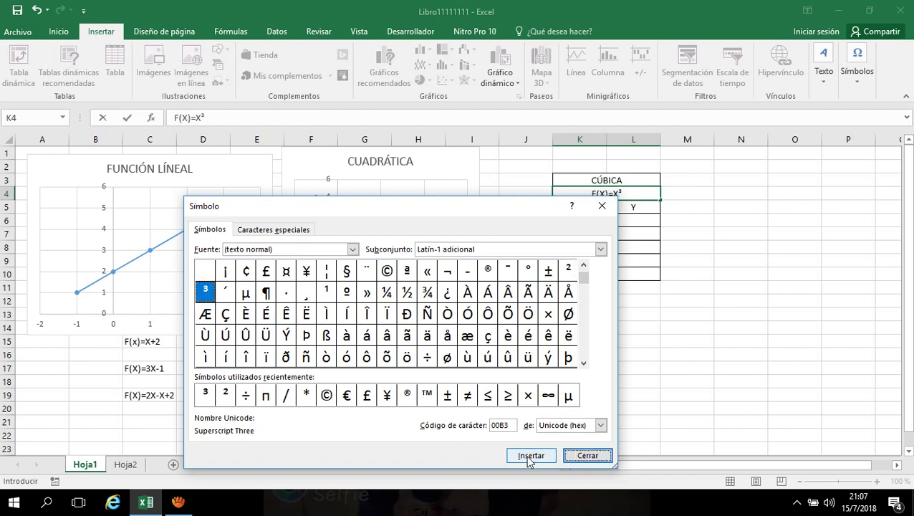
pyautogui.click(588, 455)
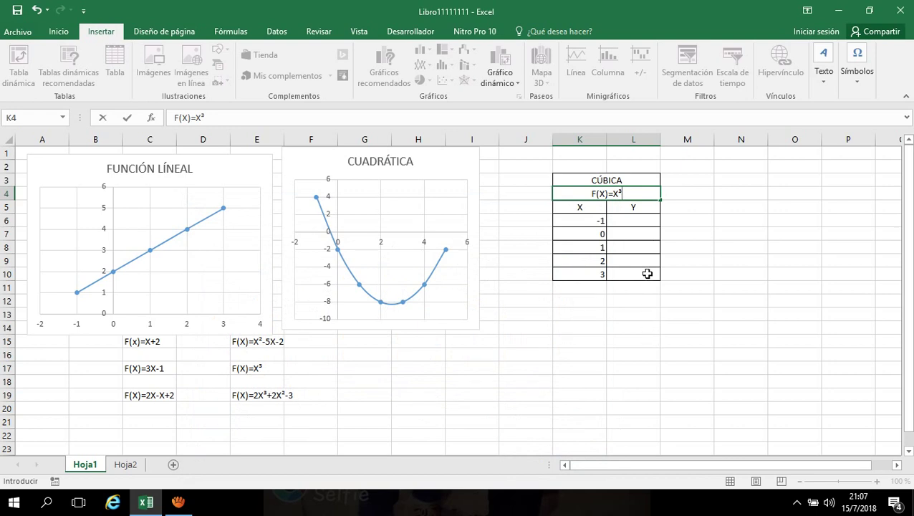
pyautogui.press('Return')
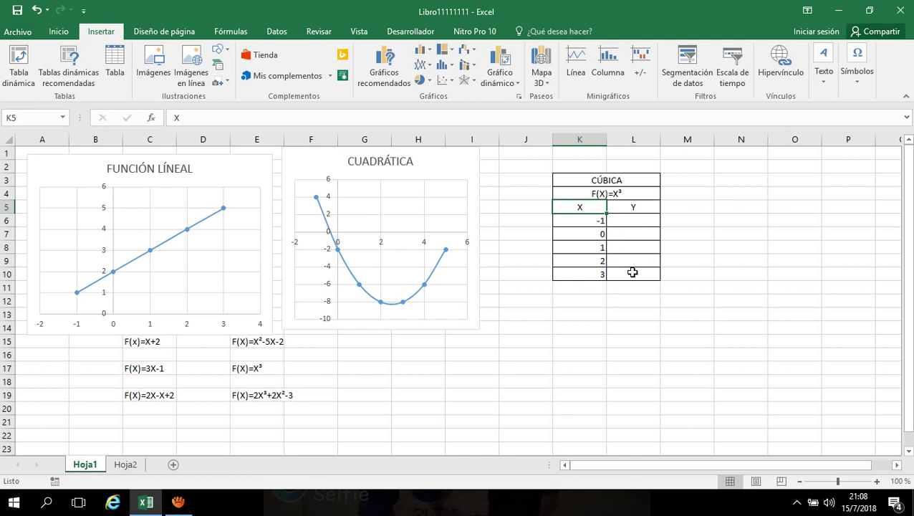
# Step: Begin a formula in L6, the first Y cell of the CÚBICA table
pyautogui.click(634, 227)
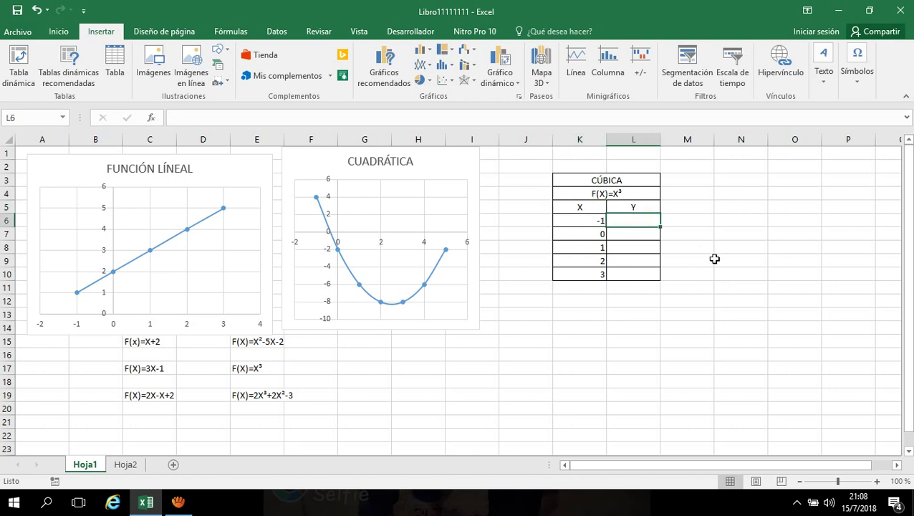
pyautogui.write('=')
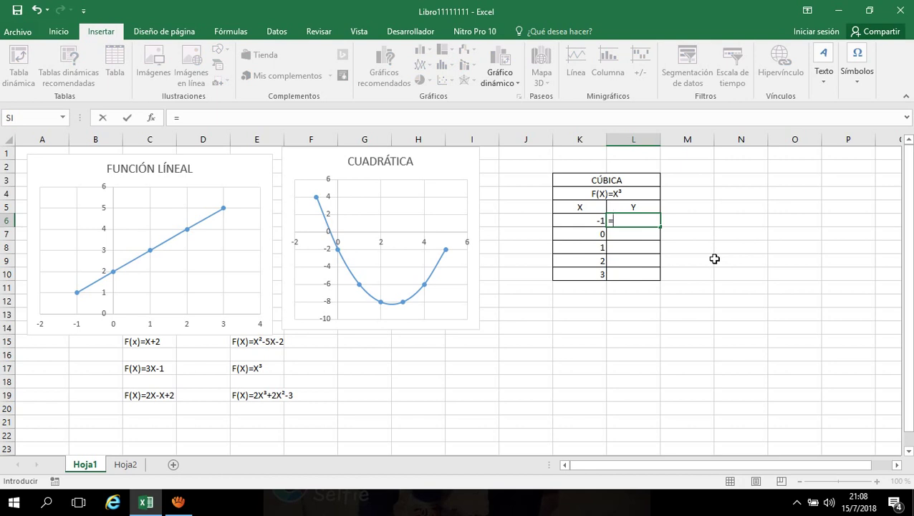
pyautogui.write('X')
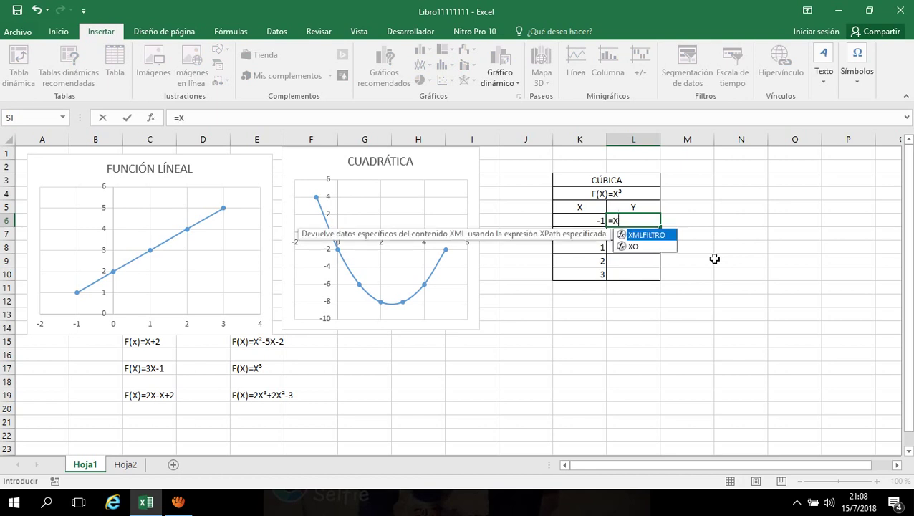
pyautogui.press('Escape')
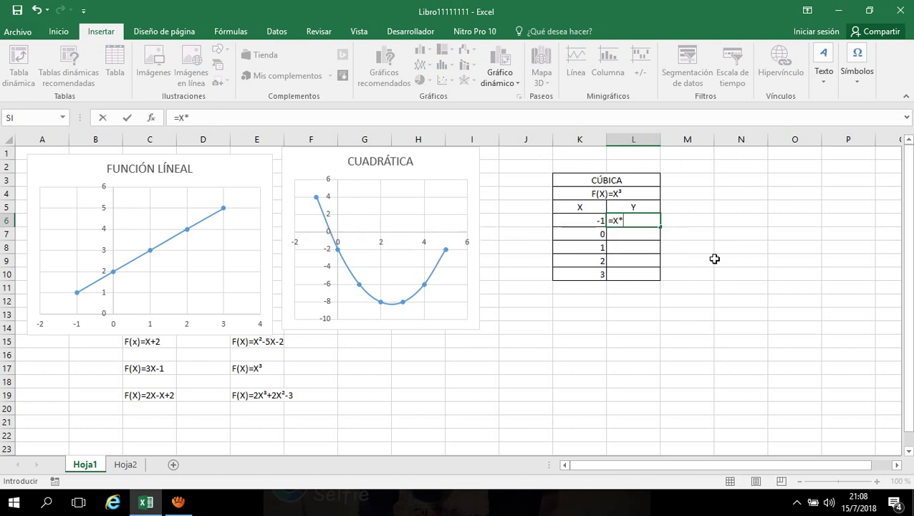
pyautogui.write('*X')
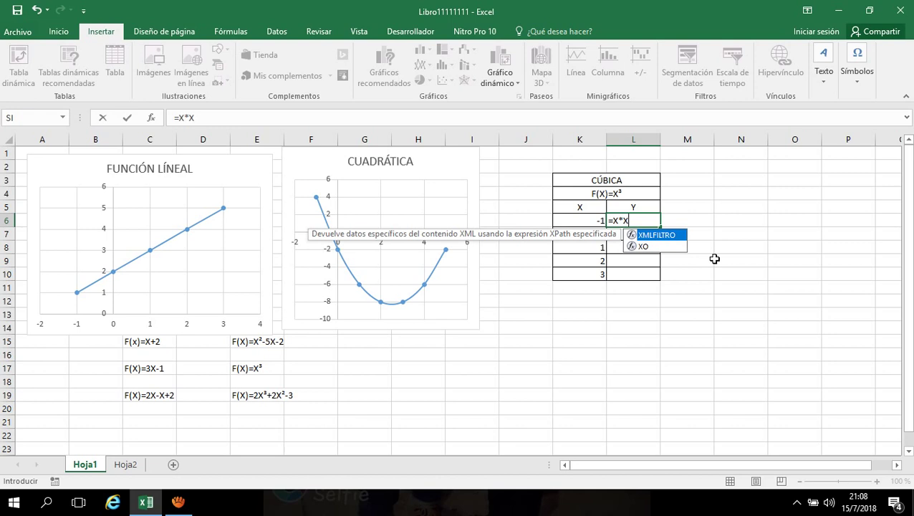
pyautogui.write('*X')
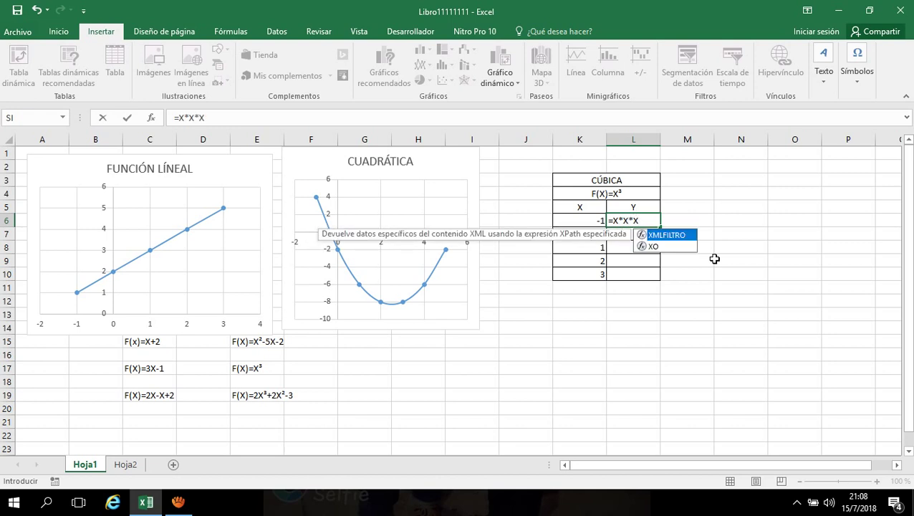
pyautogui.press('BackSpace')
pyautogui.press('BackSpace')
pyautogui.press('BackSpace')
pyautogui.press('BackSpace')
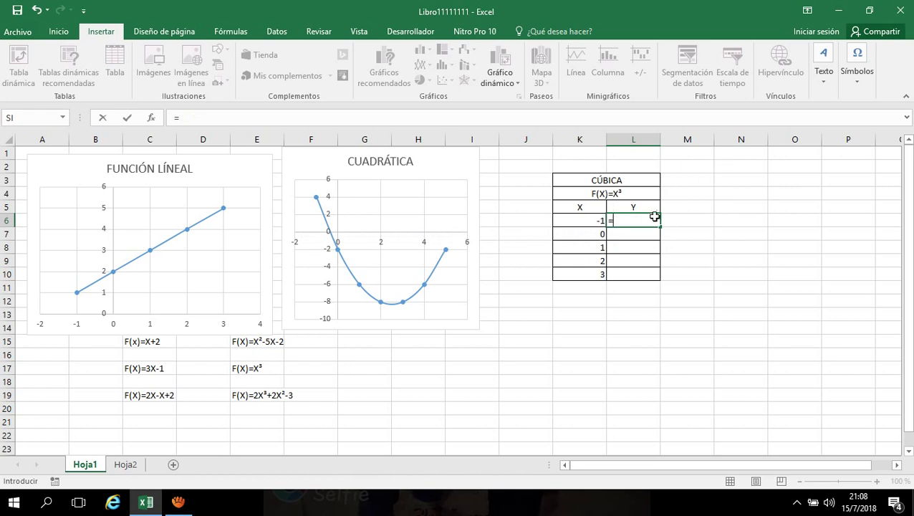
# Step: Complete the L6 formula as =K6*K6*K6 and copy it down the Y column to L10
pyautogui.click(597, 223)
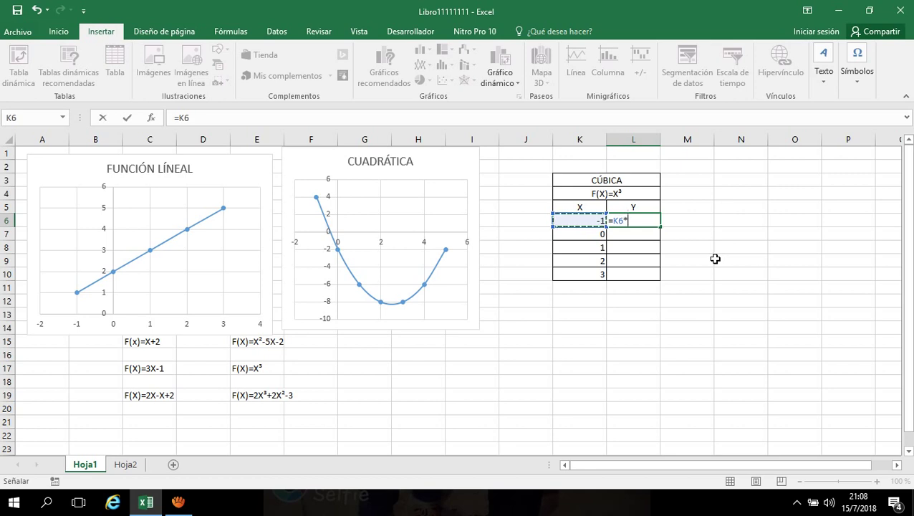
pyautogui.write('*K')
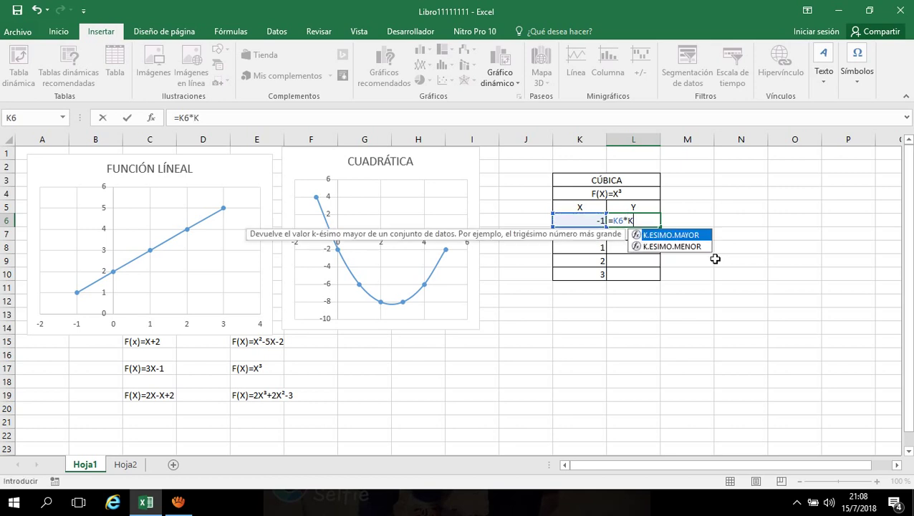
pyautogui.write('6')
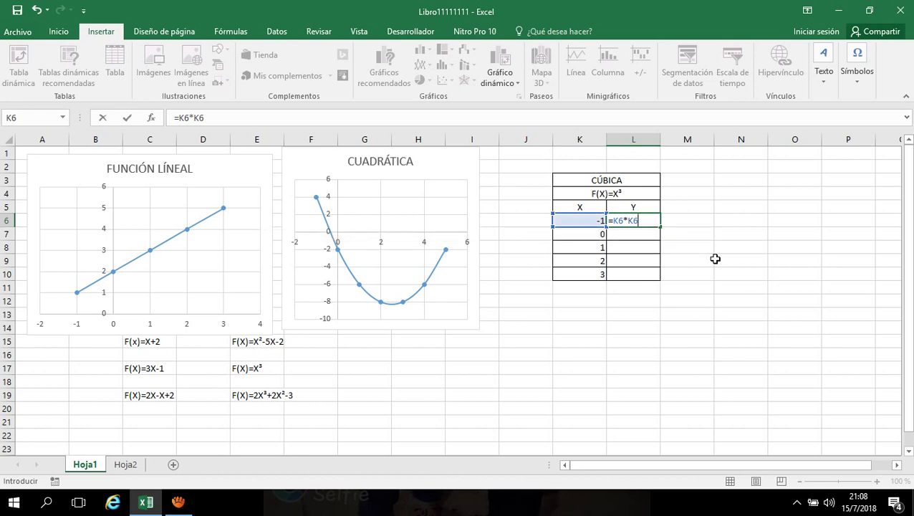
pyautogui.write('*K')
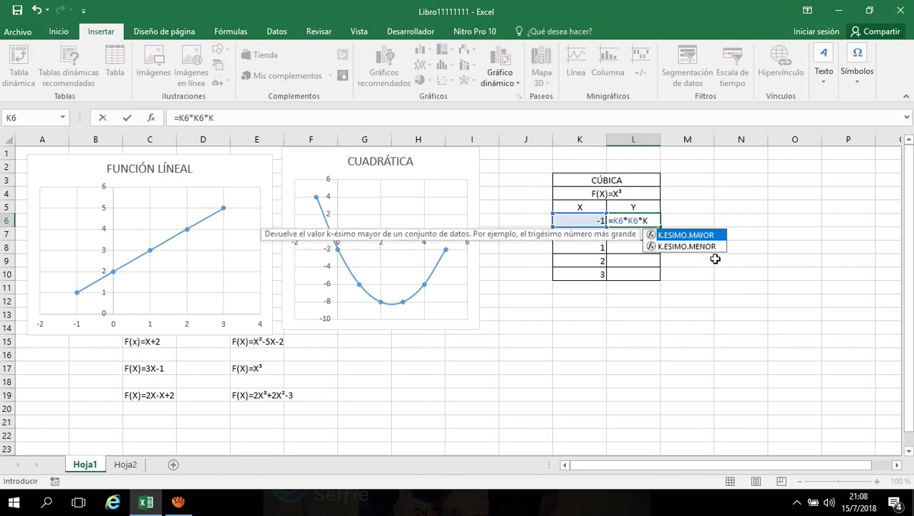
pyautogui.write('6')
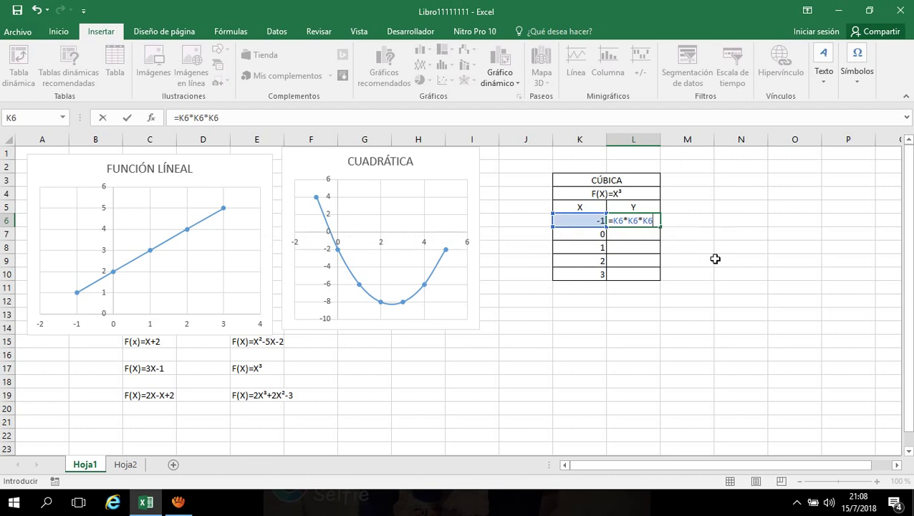
pyautogui.press('Return')
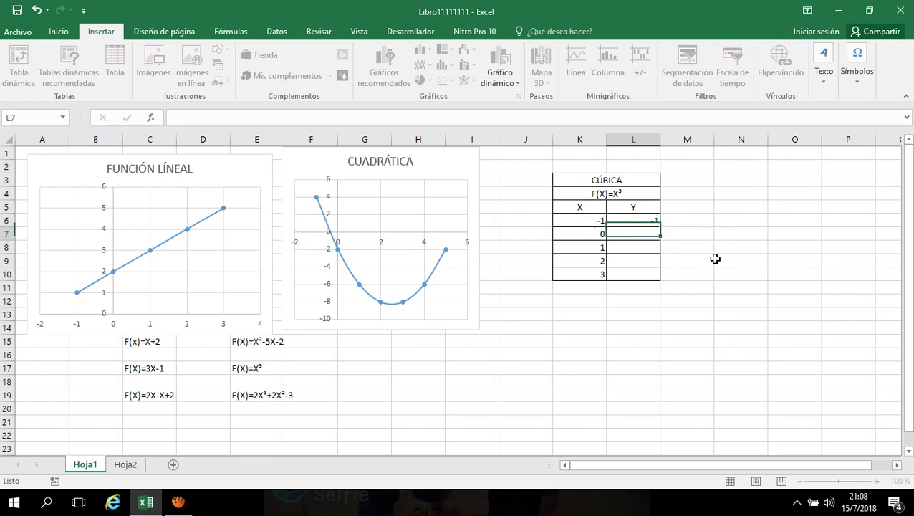
pyautogui.click(647, 221)
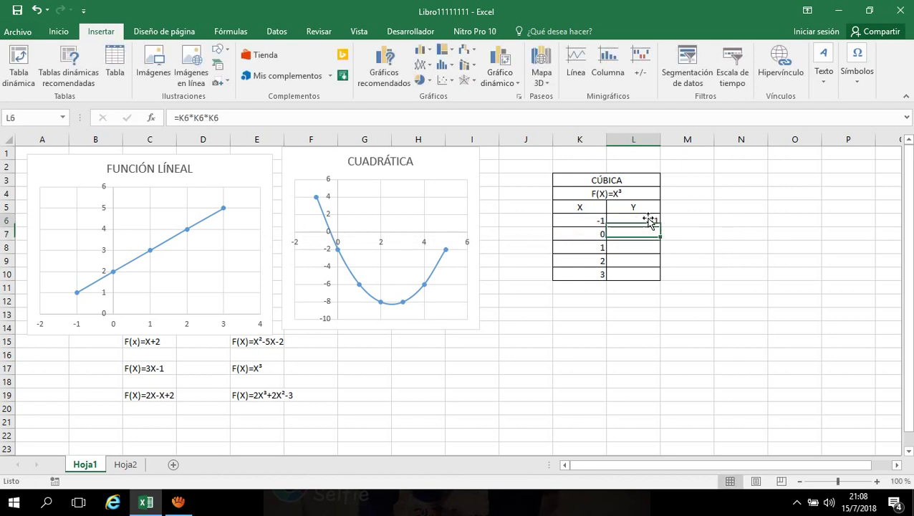
pyautogui.moveTo(660, 227); pyautogui.dragTo(652, 275)
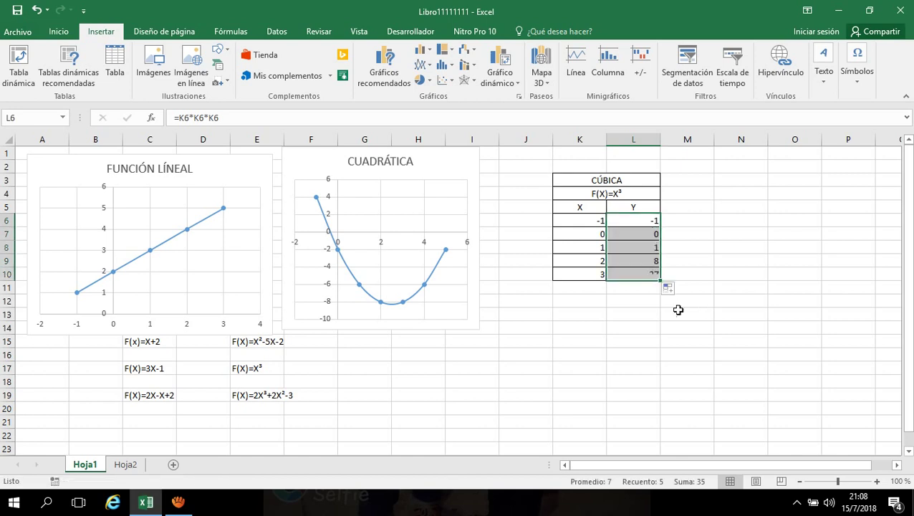
# Step: Extend the CÚBICA table's X series and Y formulas down to row 13 by filling from the last two rows, K9:L10
pyautogui.click(599, 276)
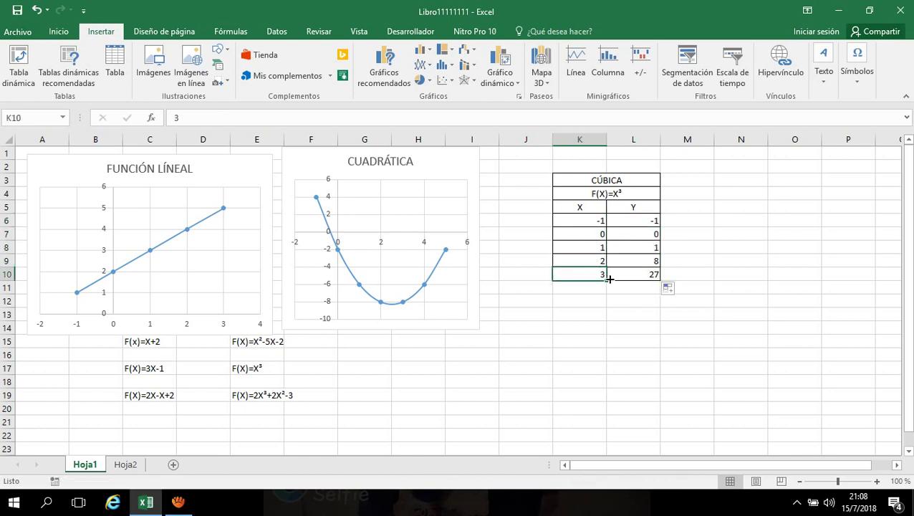
pyautogui.moveTo(598, 261); pyautogui.dragTo(661, 315)
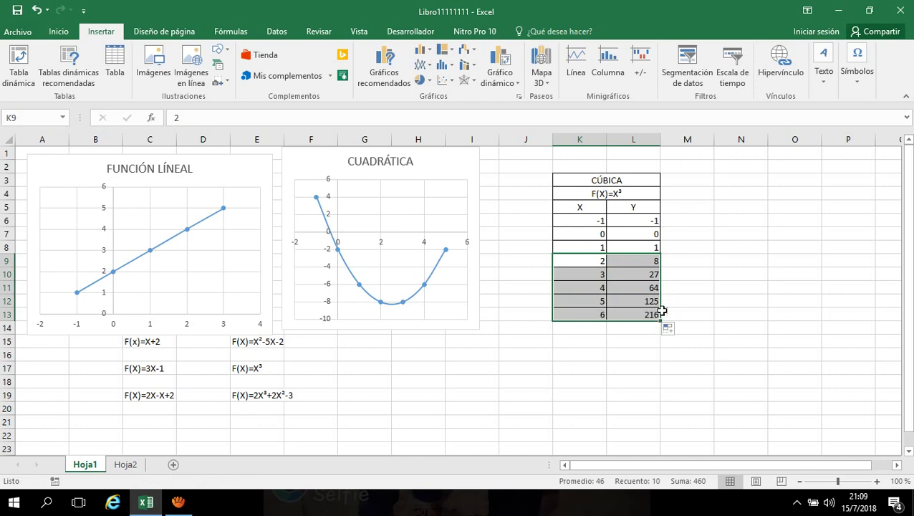
pyautogui.click(703, 300)
pyautogui.click(603, 287)
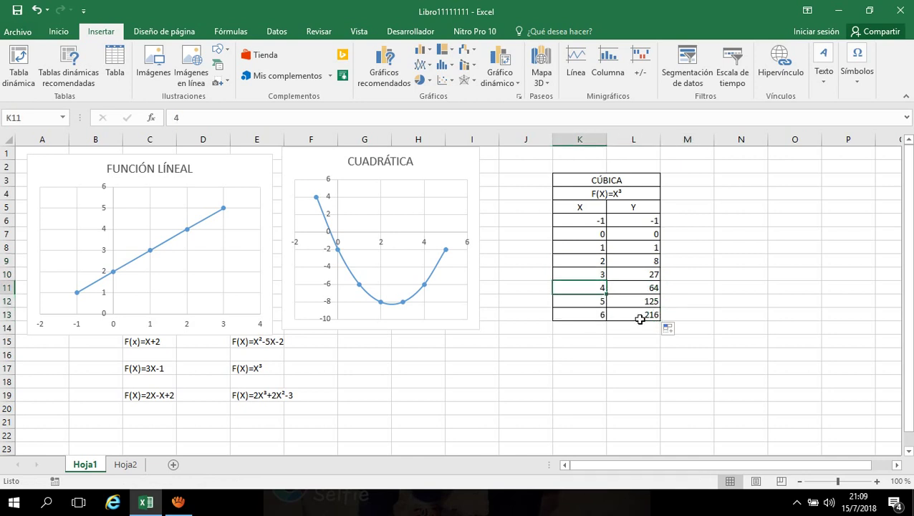
# Step: Insert a scatter chart with straight lines and markers from the CÚBICA values in K6:L13
pyautogui.click(649, 222)
pyautogui.moveTo(598, 222); pyautogui.dragTo(647, 320)
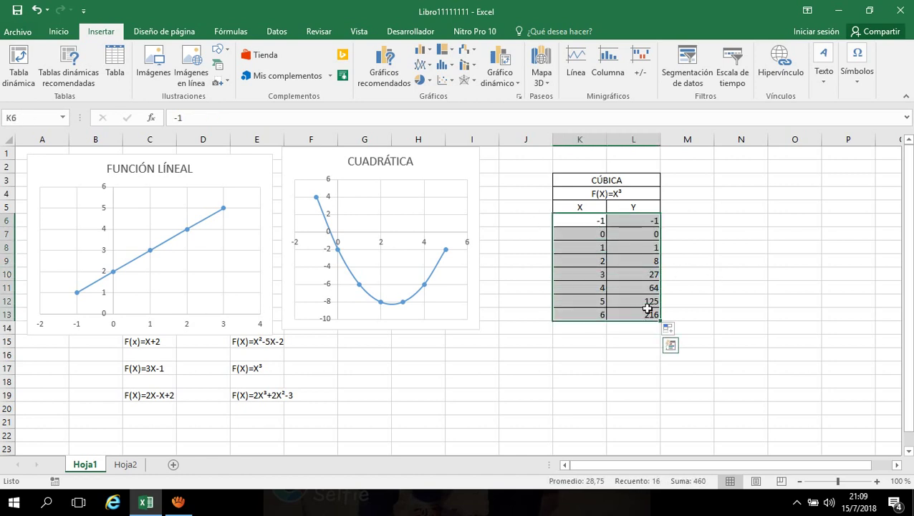
pyautogui.click(647, 310)
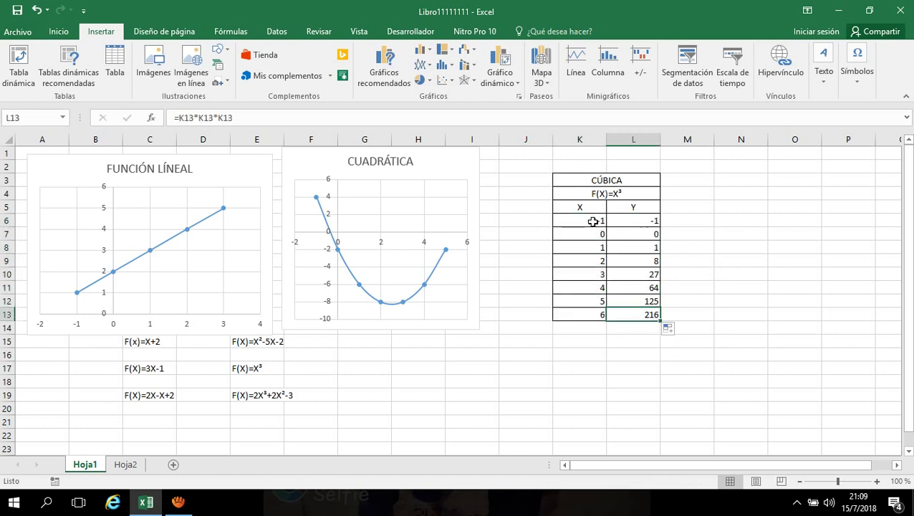
pyautogui.moveTo(599, 222); pyautogui.dragTo(638, 313)
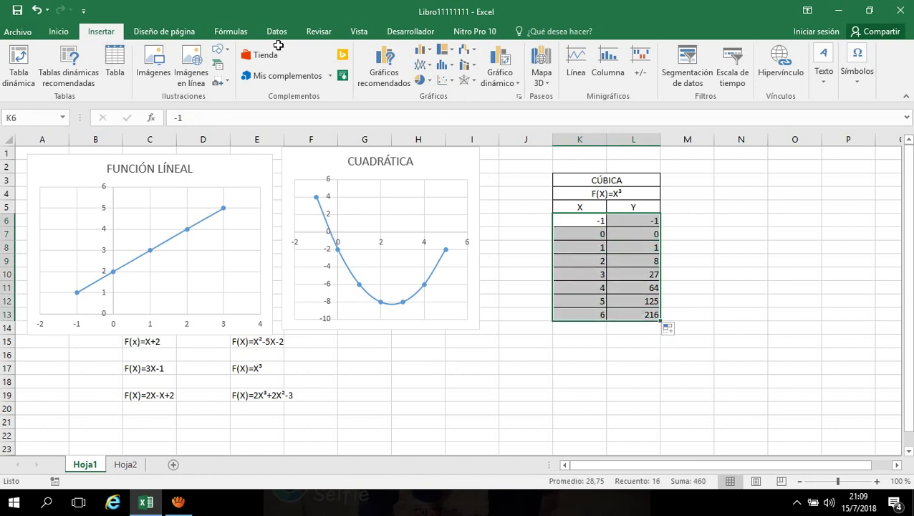
pyautogui.click(451, 83)
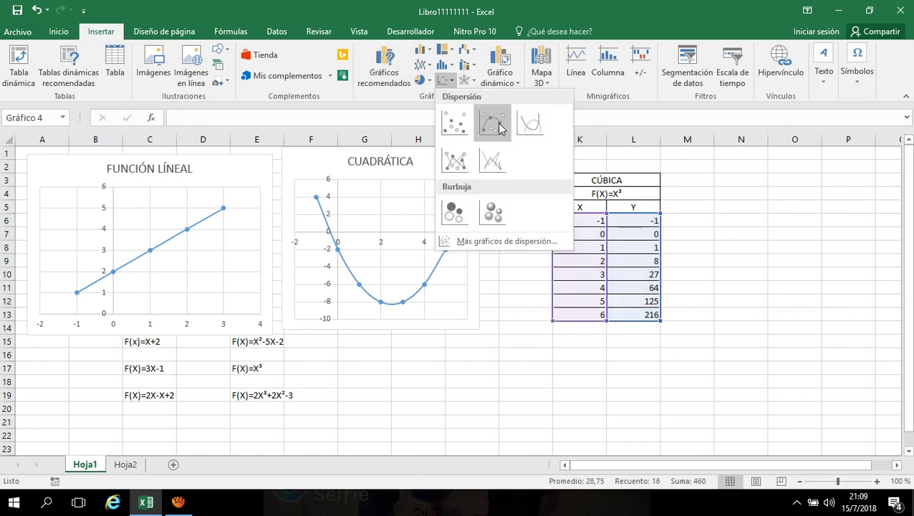
pyautogui.click(453, 166)
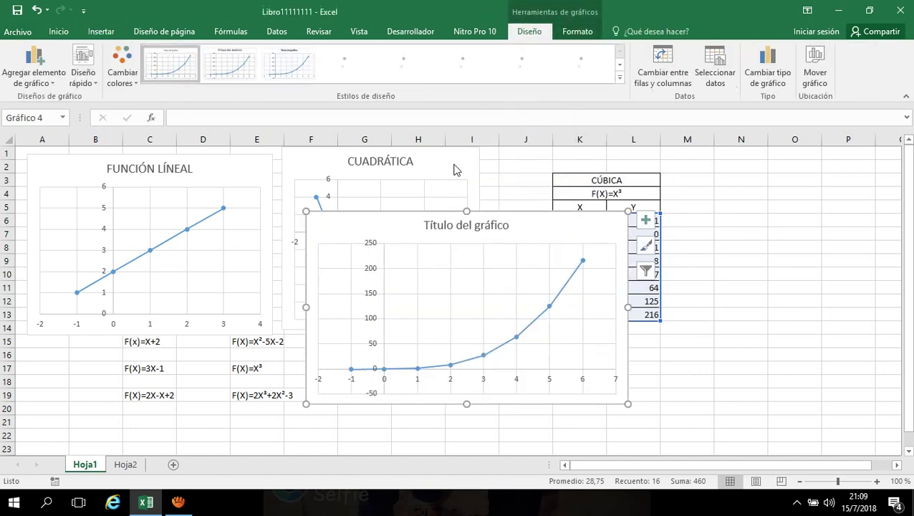
pyautogui.click(724, 352)
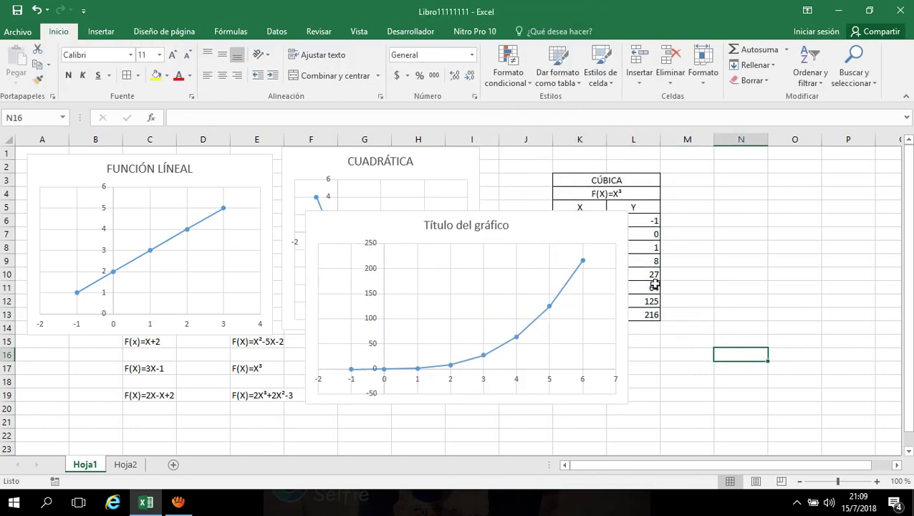
pyautogui.moveTo(508, 227); pyautogui.dragTo(644, 227)
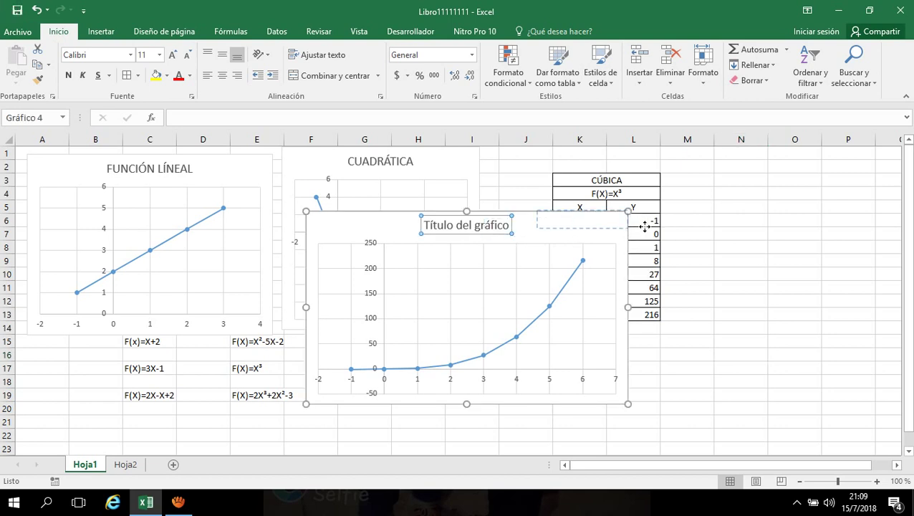
pyautogui.moveTo(580, 226); pyautogui.dragTo(495, 237)
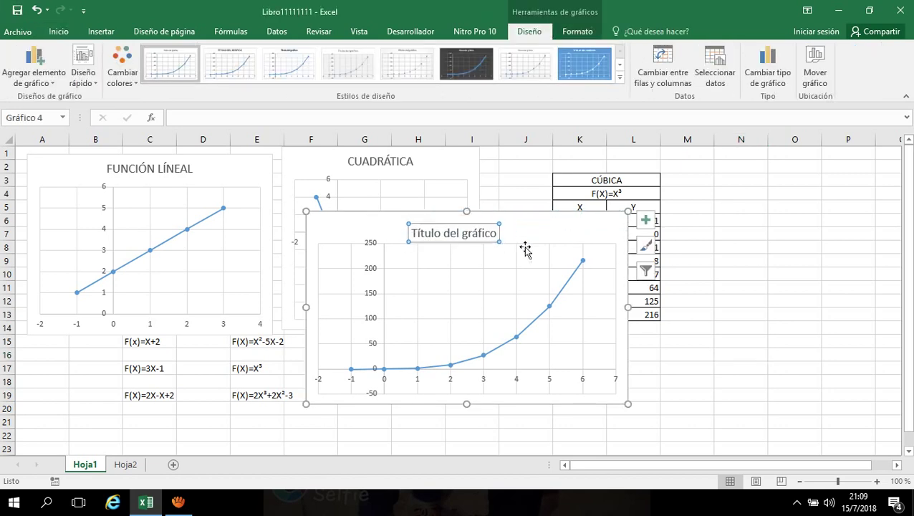
pyautogui.hotkey('ctrl', 'z')
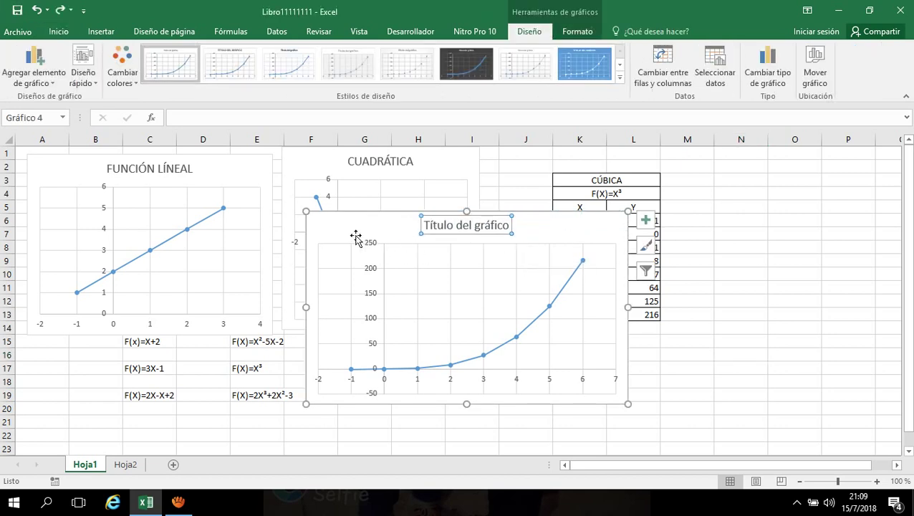
# Step: Narrow the cubic scatter chart and place it just beside the CÚBICA table so that K3:L13 is uncovered
pyautogui.moveTo(339, 233); pyautogui.dragTo(591, 239)
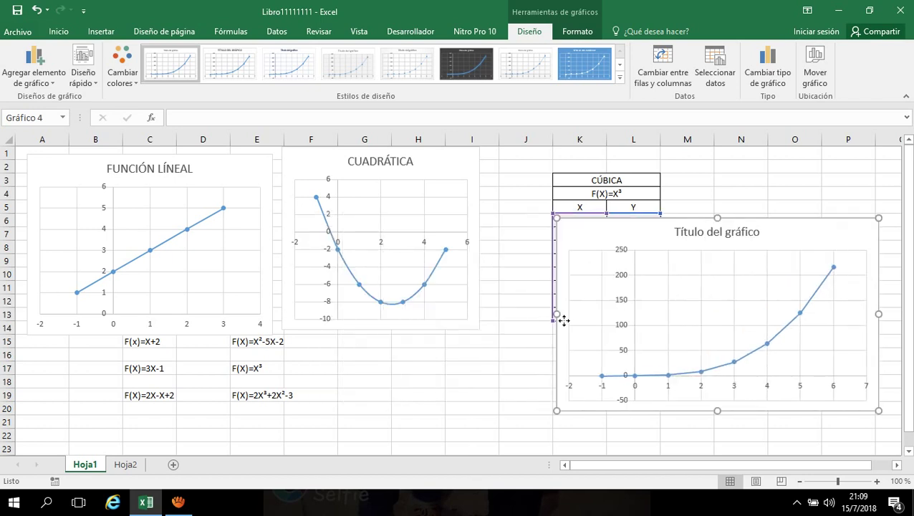
pyautogui.moveTo(558, 312); pyautogui.dragTo(635, 311)
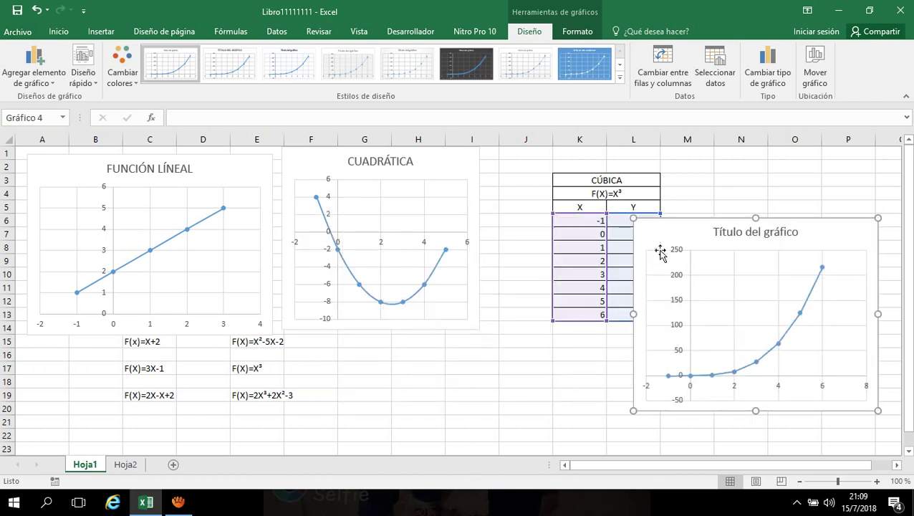
pyautogui.moveTo(671, 231); pyautogui.dragTo(700, 203)
pyautogui.click(702, 187)
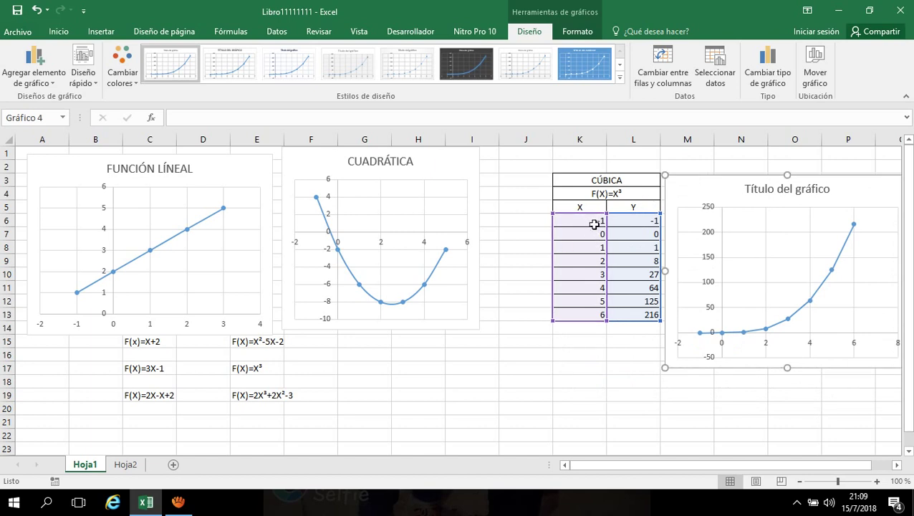
# Step: Change the CÚBICA table's X series to start at -2 and -1 in K6:K7 and fill it down to K13
pyautogui.click(596, 223)
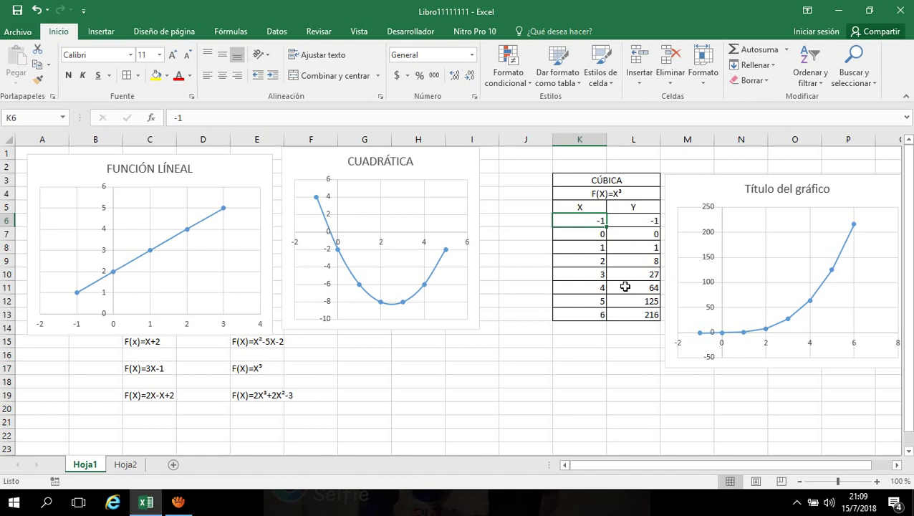
pyautogui.write('-2')
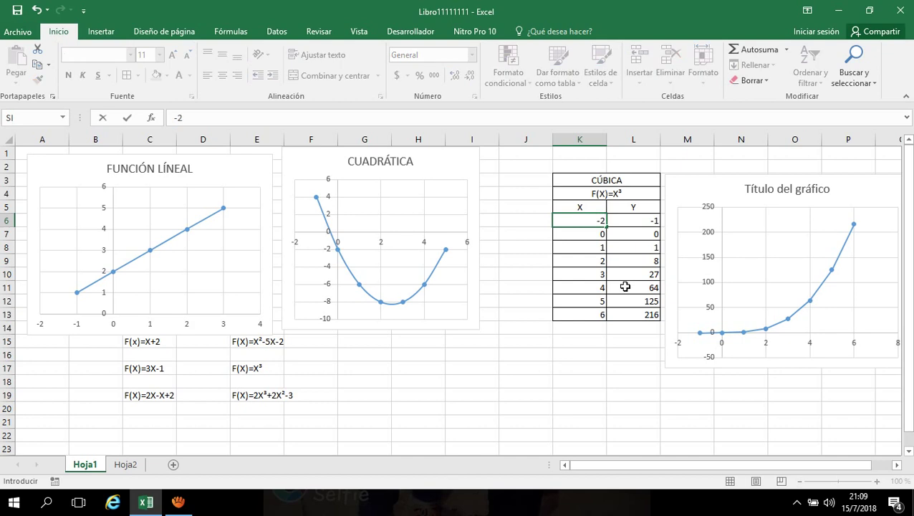
pyautogui.press('Return')
pyautogui.write('-1')
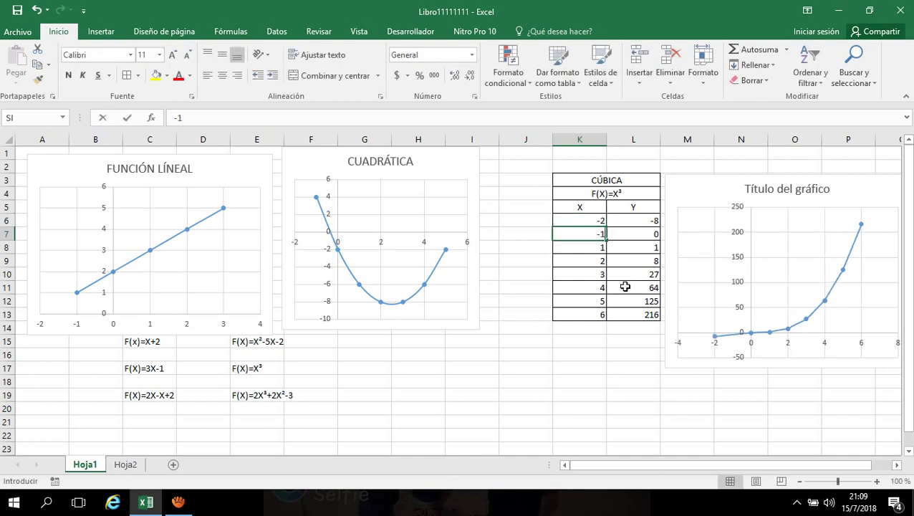
pyautogui.press('Return')
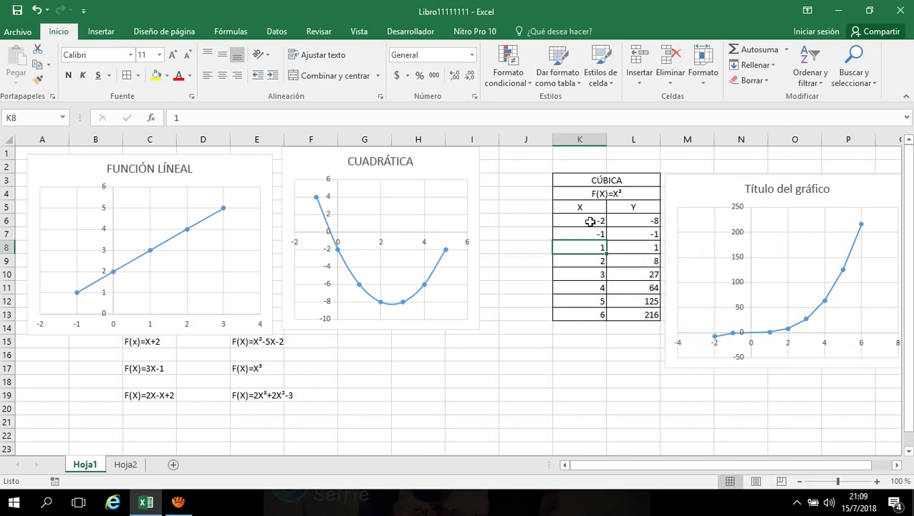
pyautogui.moveTo(590, 222); pyautogui.dragTo(607, 320)
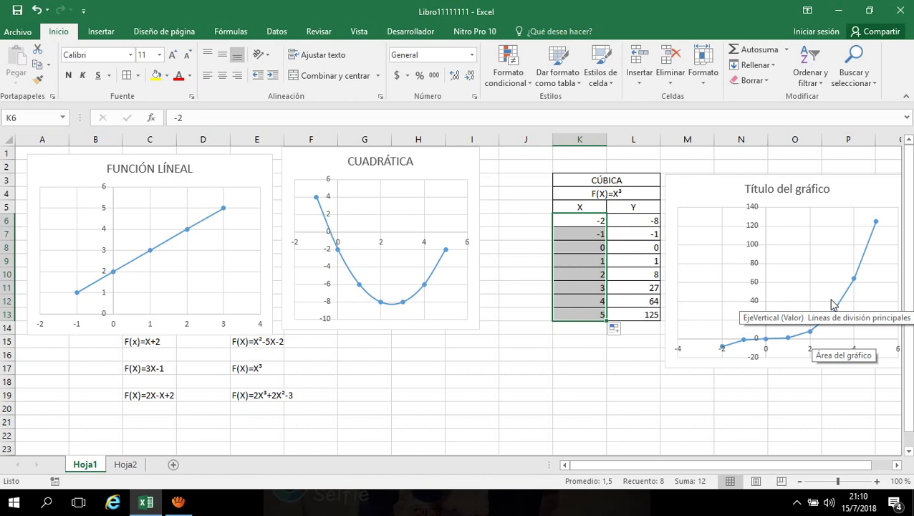
# Step: Replace the title of the chart beside the CÚBICA table with CÚBICA
pyautogui.click(814, 187)
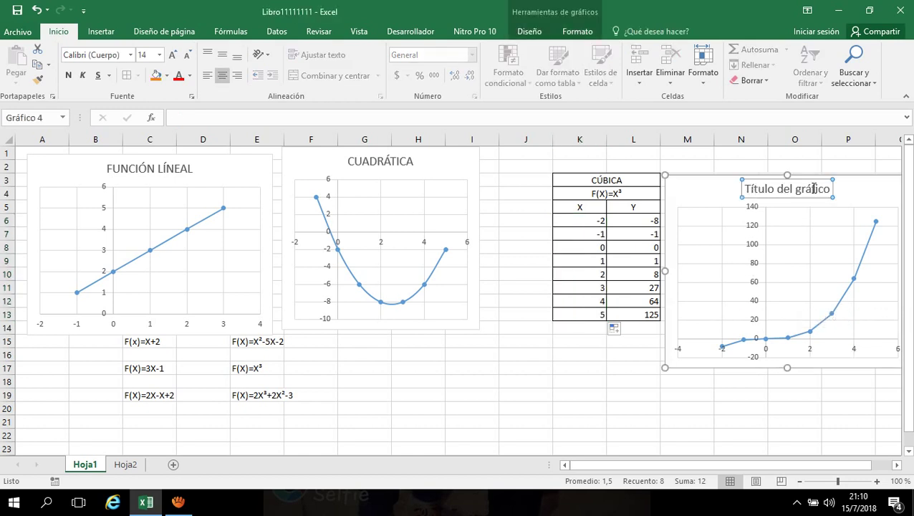
pyautogui.moveTo(829, 189); pyautogui.dragTo(744, 188)
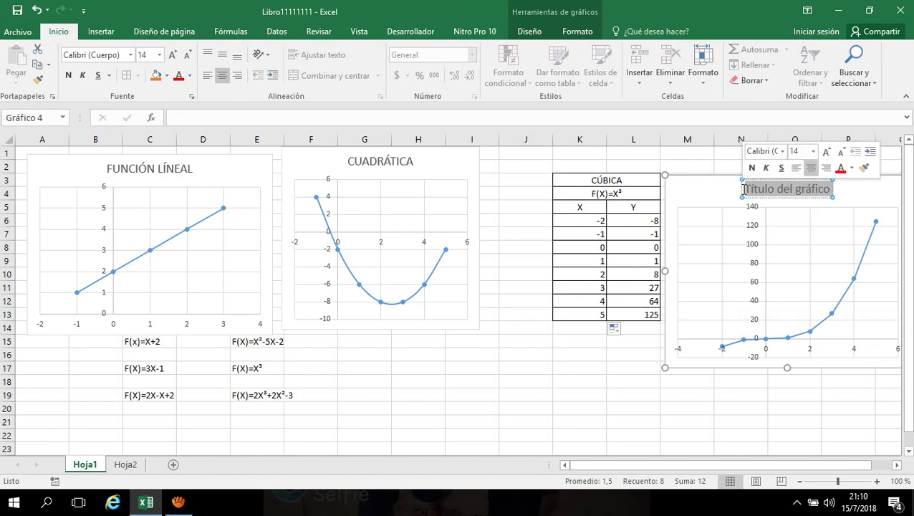
pyautogui.write('C')
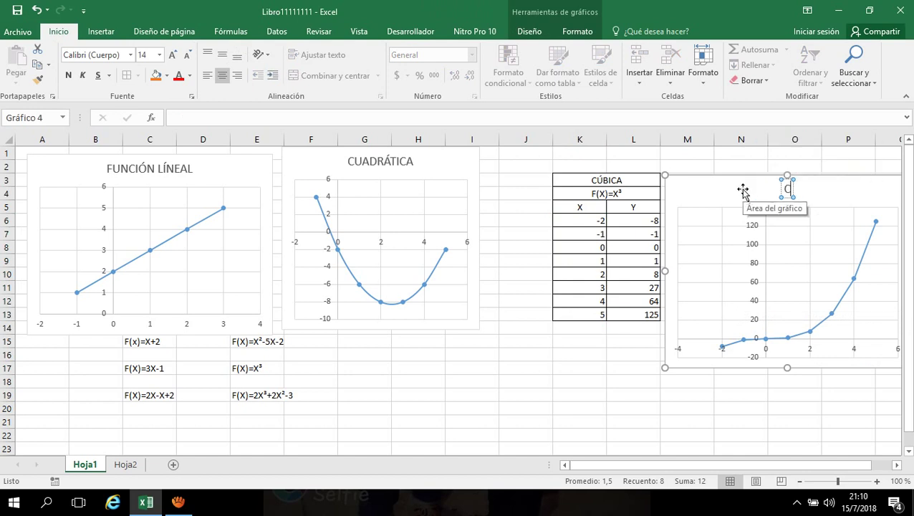
pyautogui.write('ÚBIC')
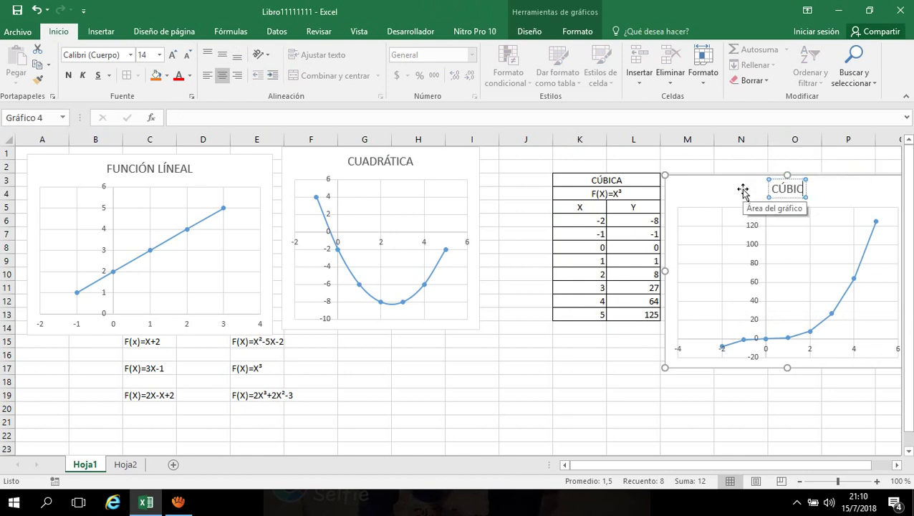
pyautogui.write('A')
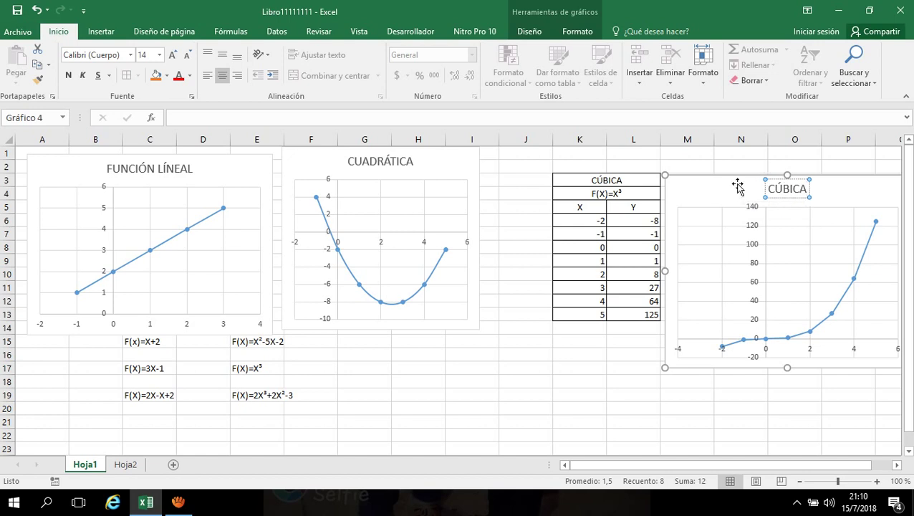
pyautogui.click(728, 406)
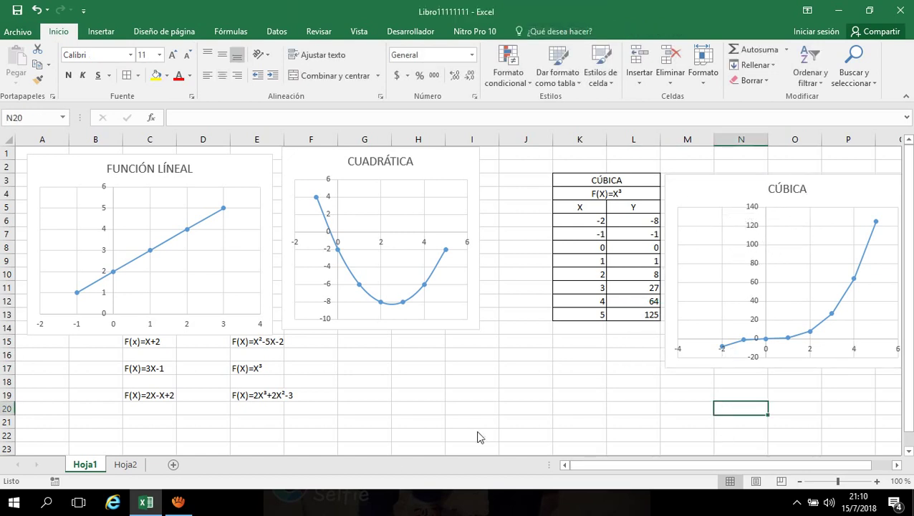
# Step: Change the function in K4 to F(X)=2X³+2X²-3, as listed in E19, inserting the superscript two as a symbol
pyautogui.click(239, 400)
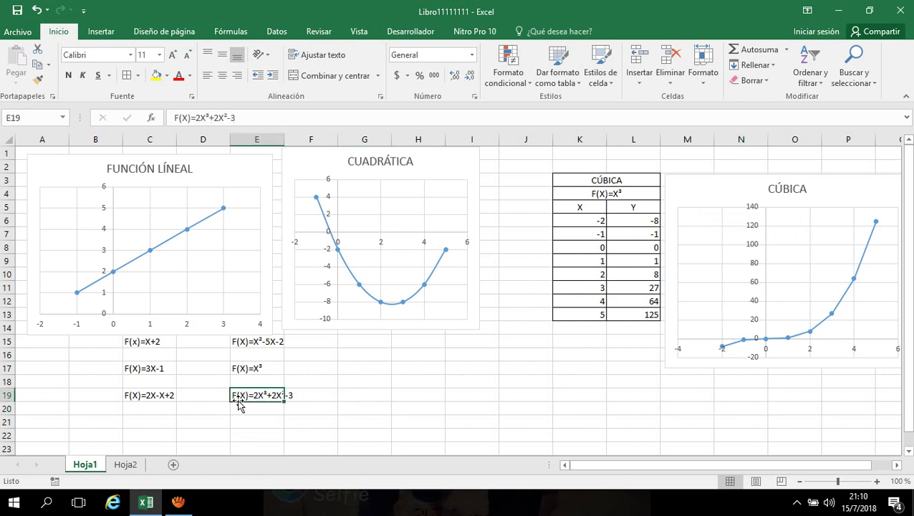
pyautogui.click(602, 191)
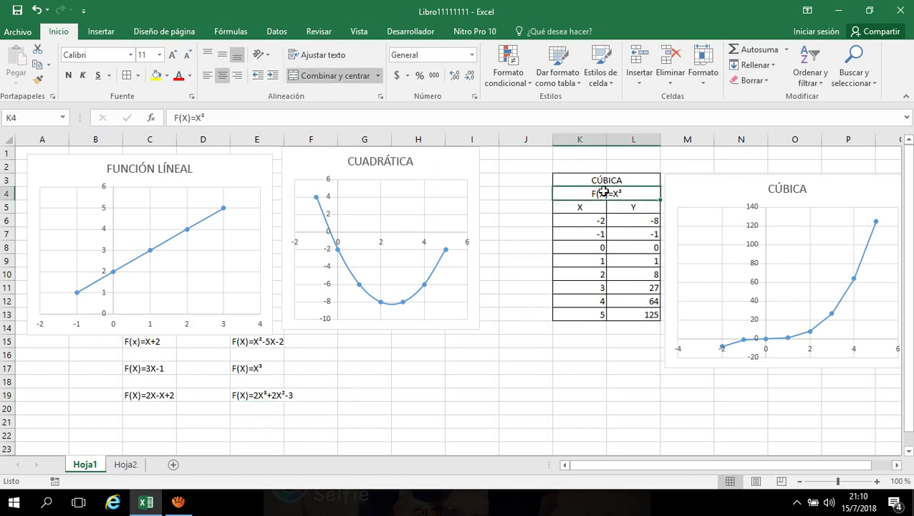
pyautogui.click(202, 118)
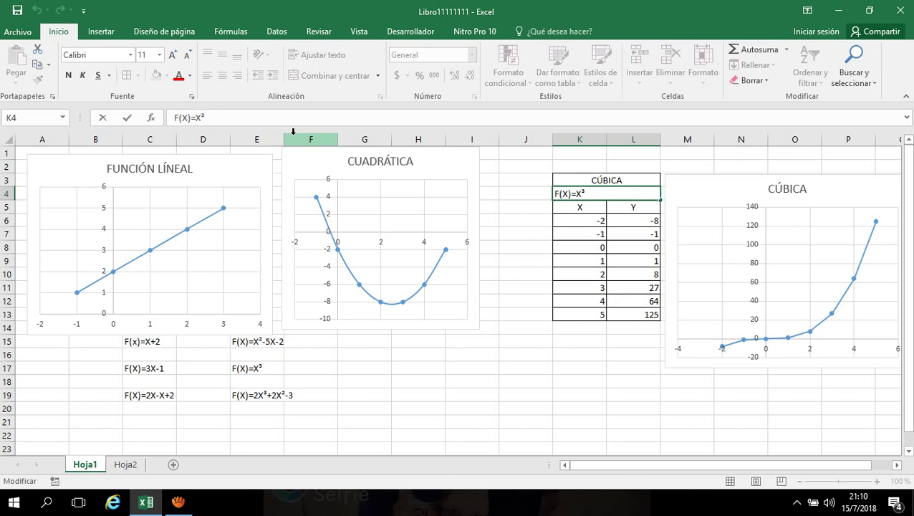
pyautogui.write('2X³')
pyautogui.write('+2X')
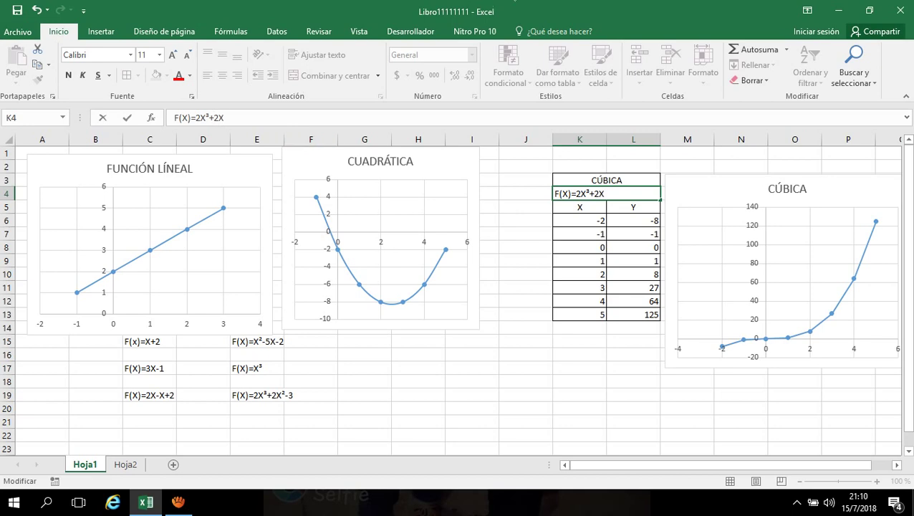
pyautogui.click(98, 34)
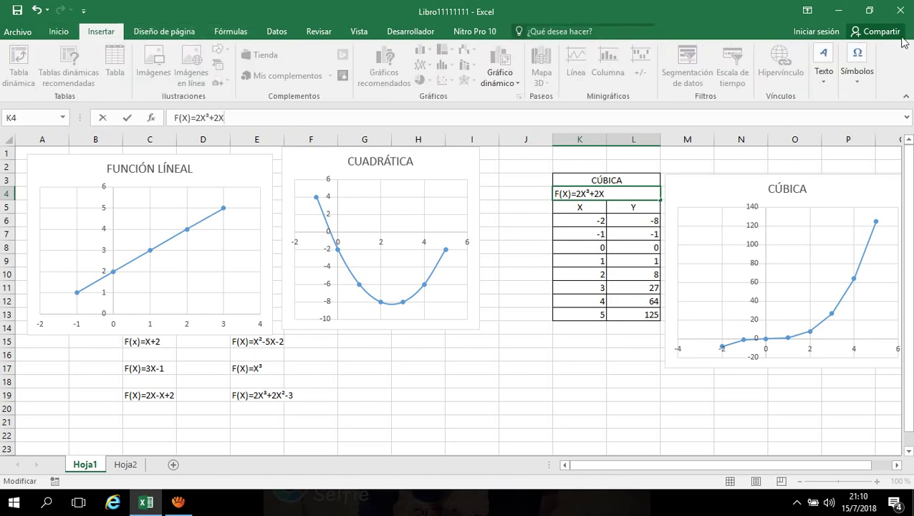
pyautogui.click(854, 79)
pyautogui.click(887, 122)
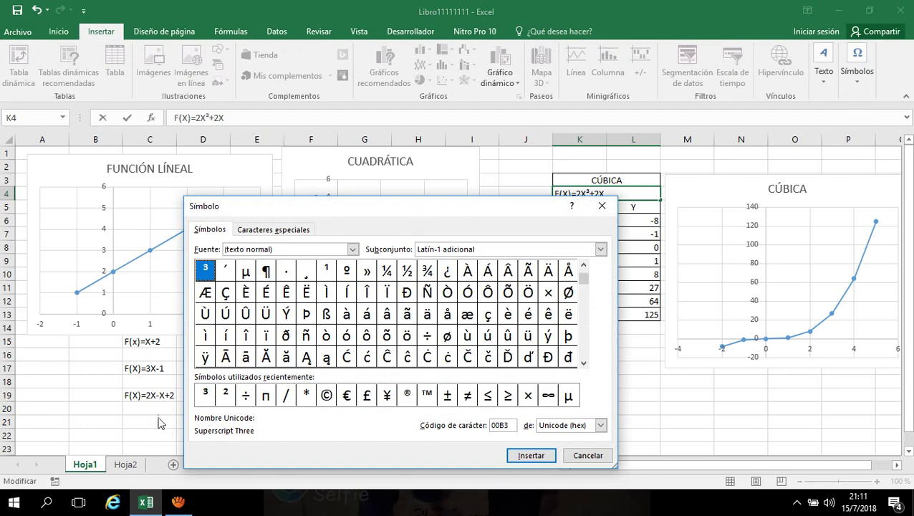
pyautogui.click(225, 395)
pyautogui.click(531, 455)
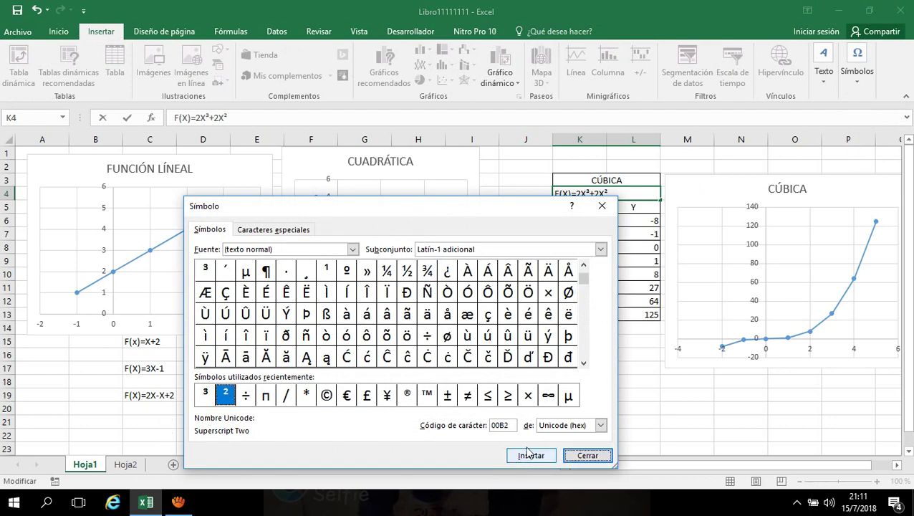
pyautogui.click(588, 456)
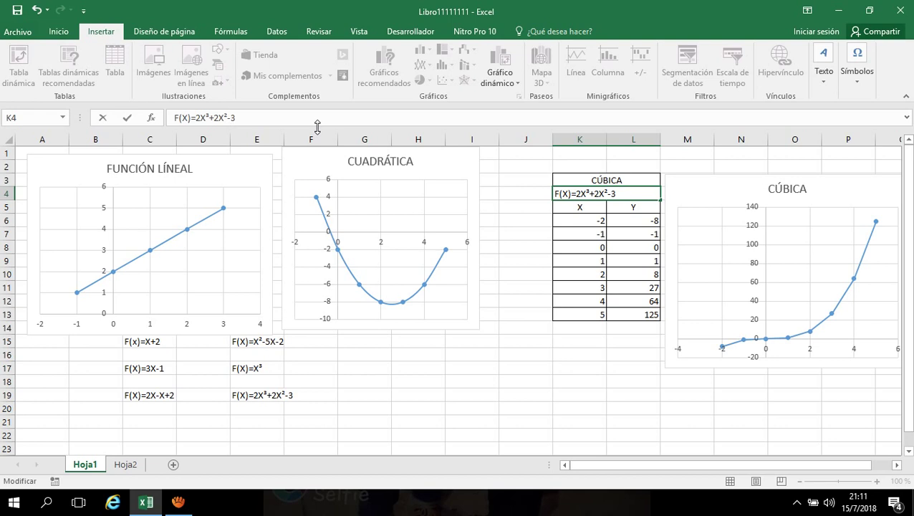
pyautogui.press('Return')
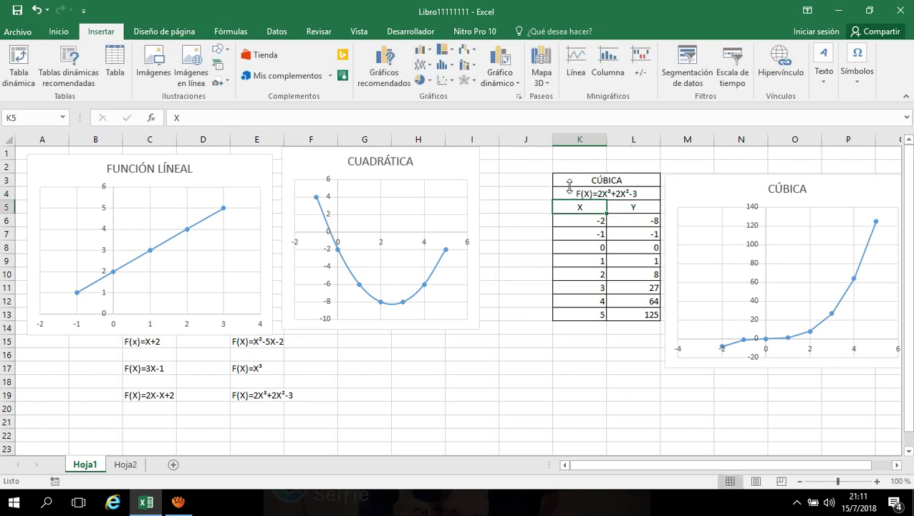
# Step: Clear the Y values of the CÚBICA table in L6:L13
pyautogui.moveTo(651, 224); pyautogui.dragTo(649, 314)
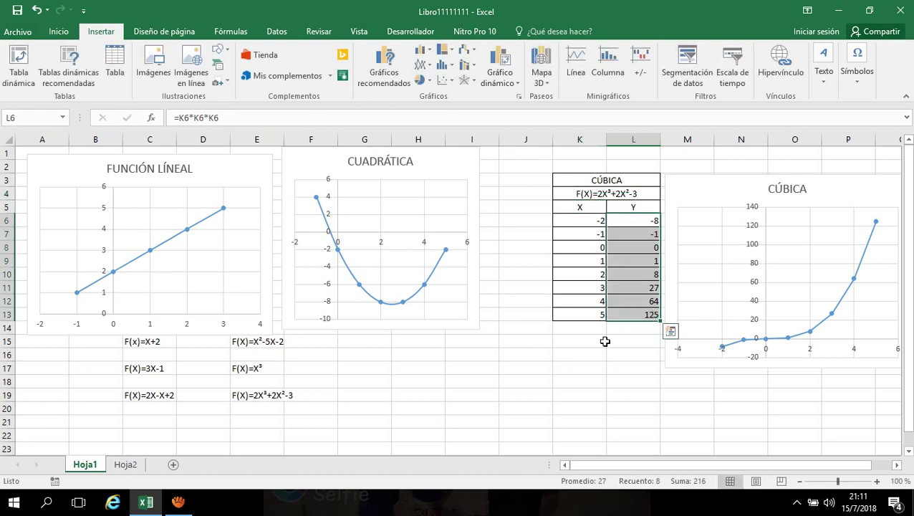
pyautogui.press('Delete')
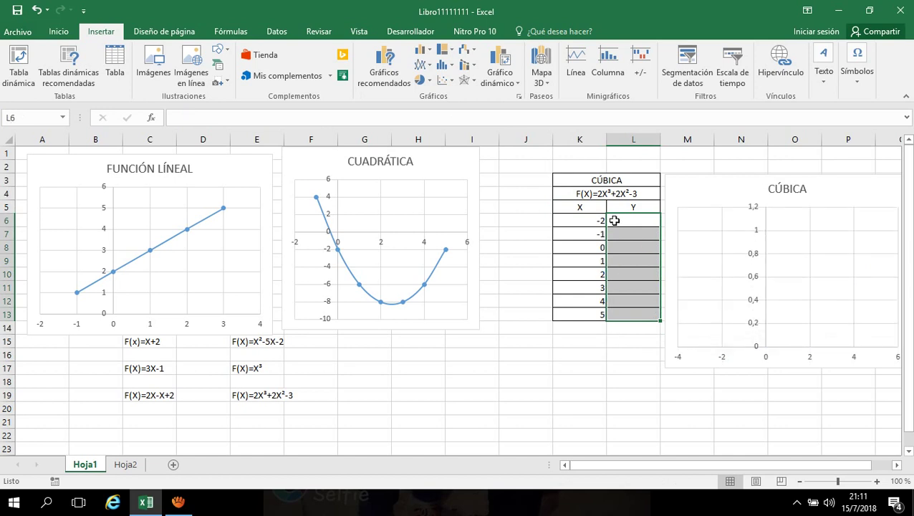
# Step: Enter =2*K6*K6*K6+2*K6*K6-3 in L6 and fill the formula down to L13
pyautogui.click(615, 219)
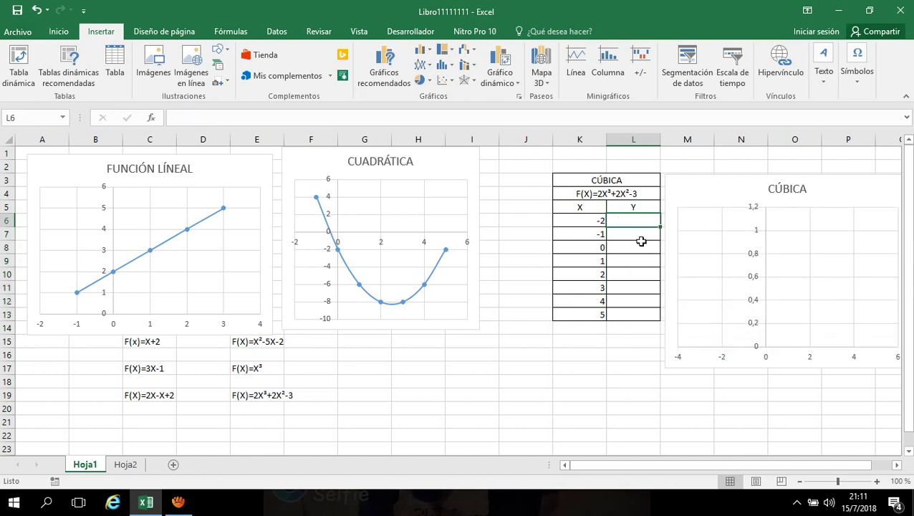
pyautogui.write('=2*')
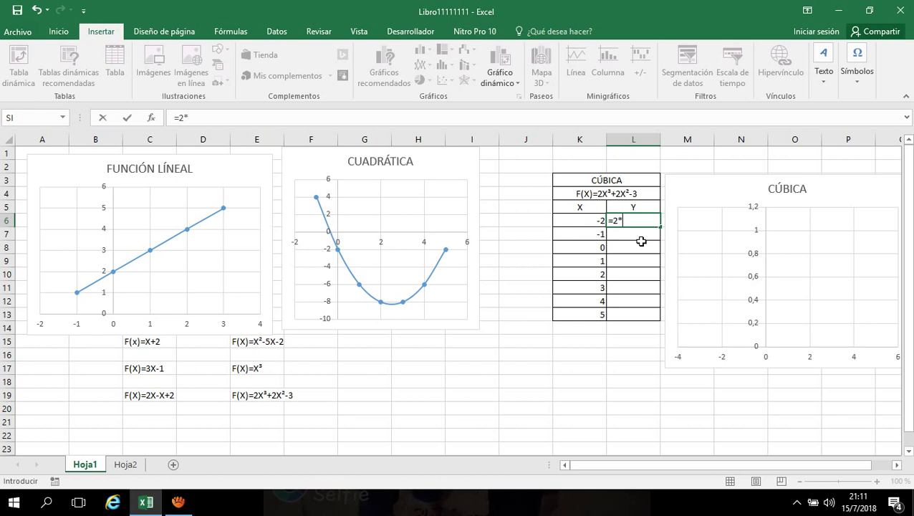
pyautogui.click(575, 221)
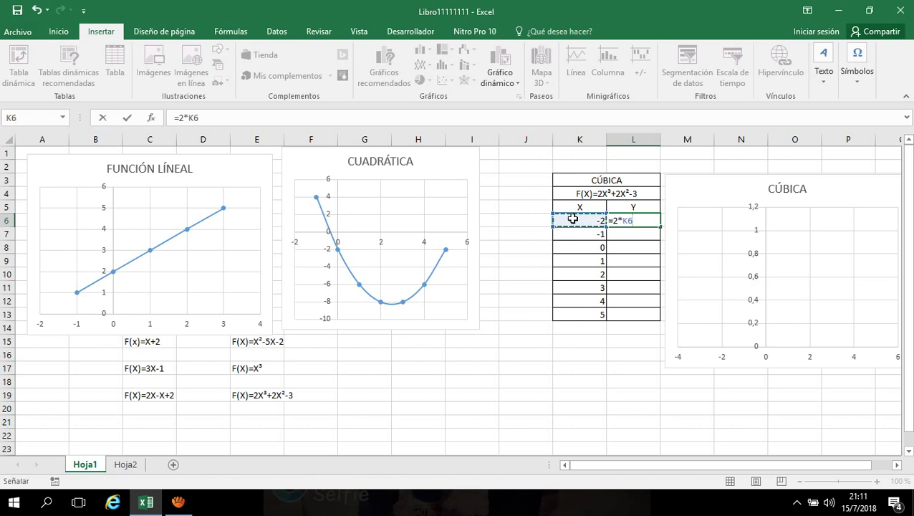
pyautogui.write('*K6')
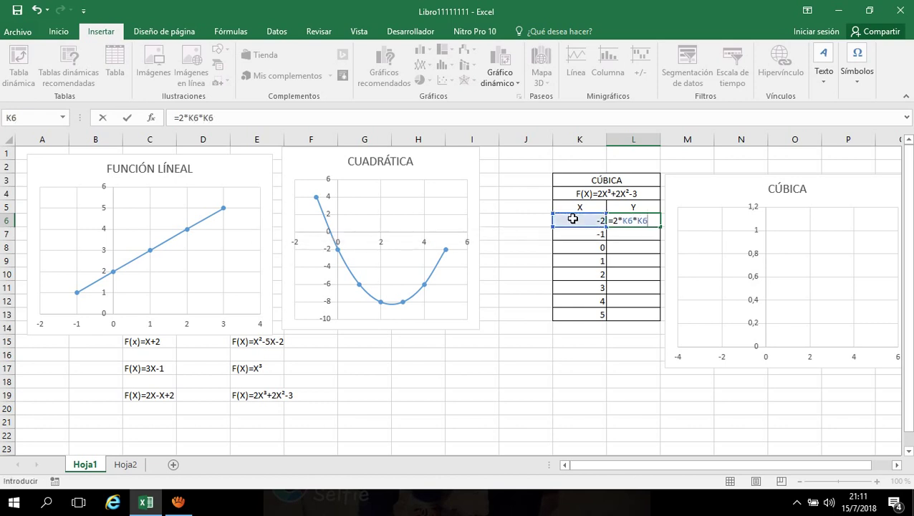
pyautogui.write('+K')
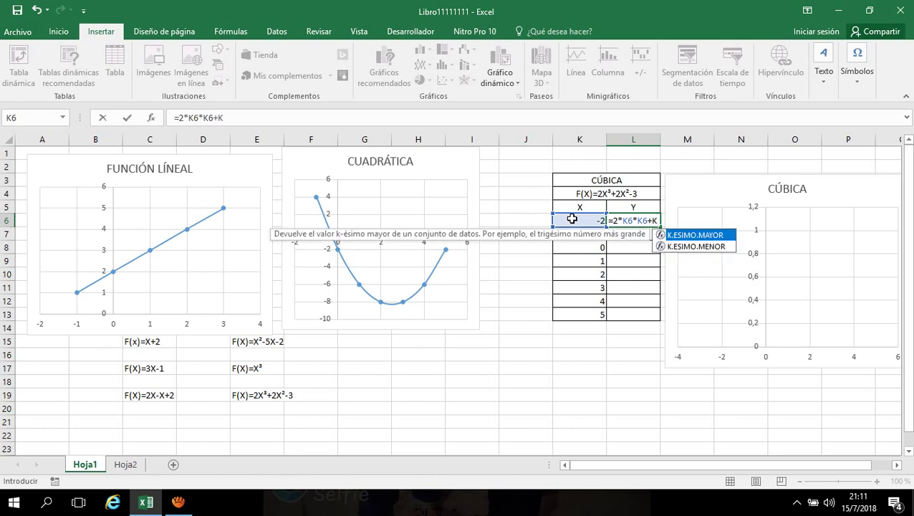
pyautogui.write('6+')
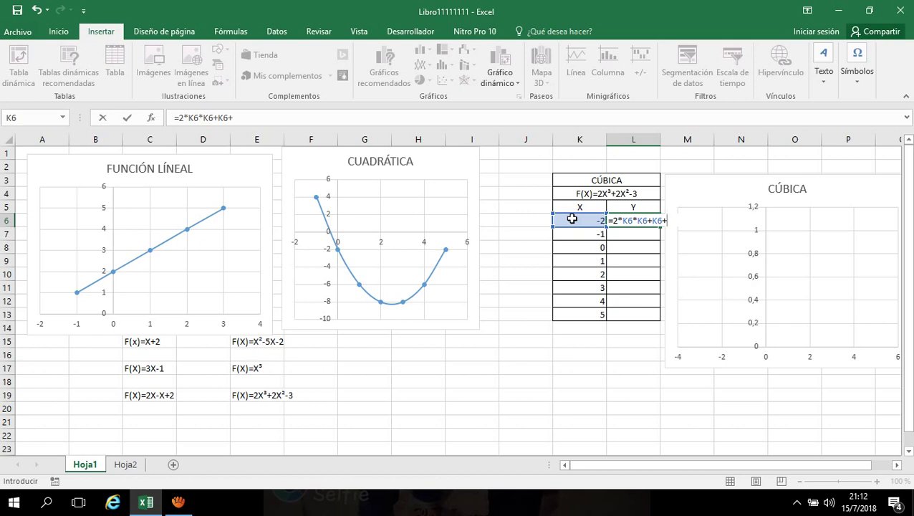
pyautogui.press('BackSpace')
pyautogui.press('BackSpace')
pyautogui.press('BackSpace')
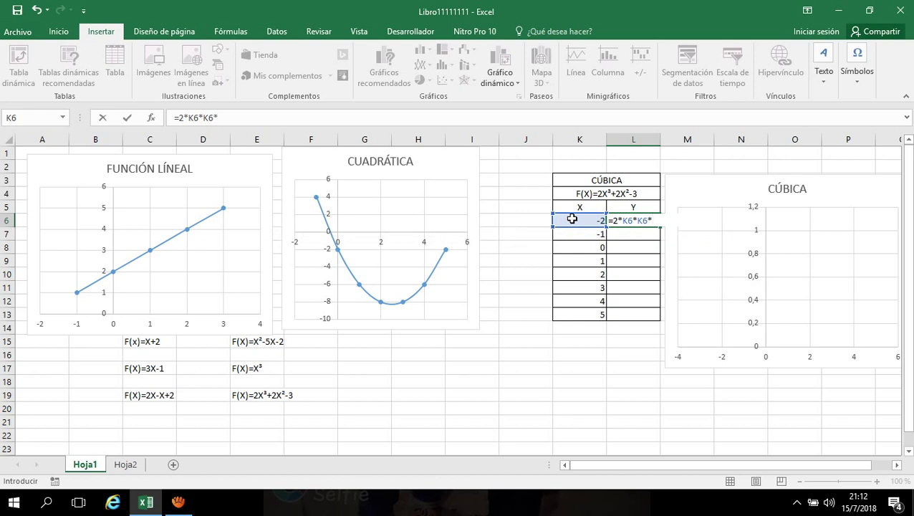
pyautogui.write('K6+2')
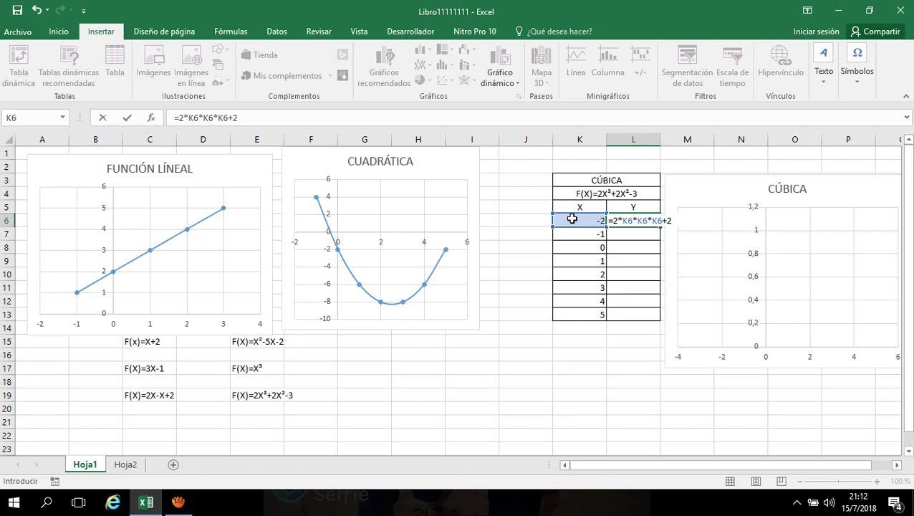
pyautogui.write('*X')
pyautogui.press('BackSpace')
pyautogui.write('K')
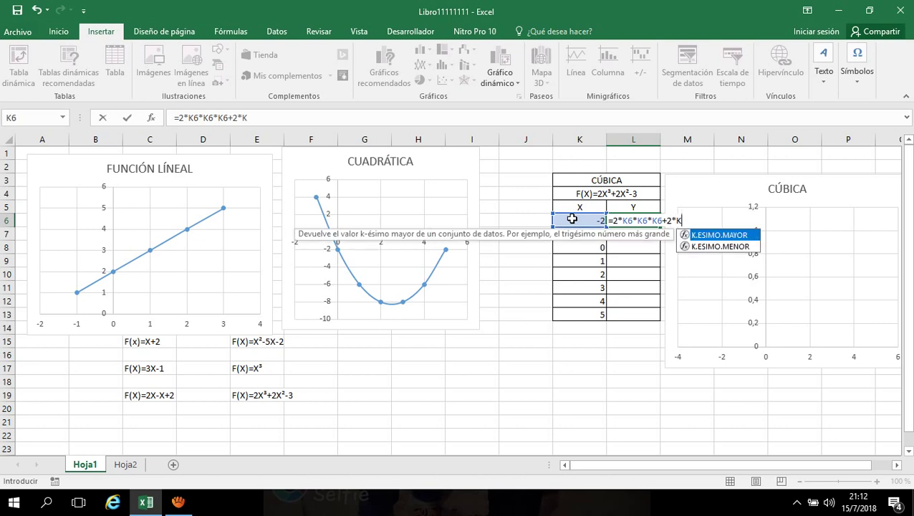
pyautogui.write('6')
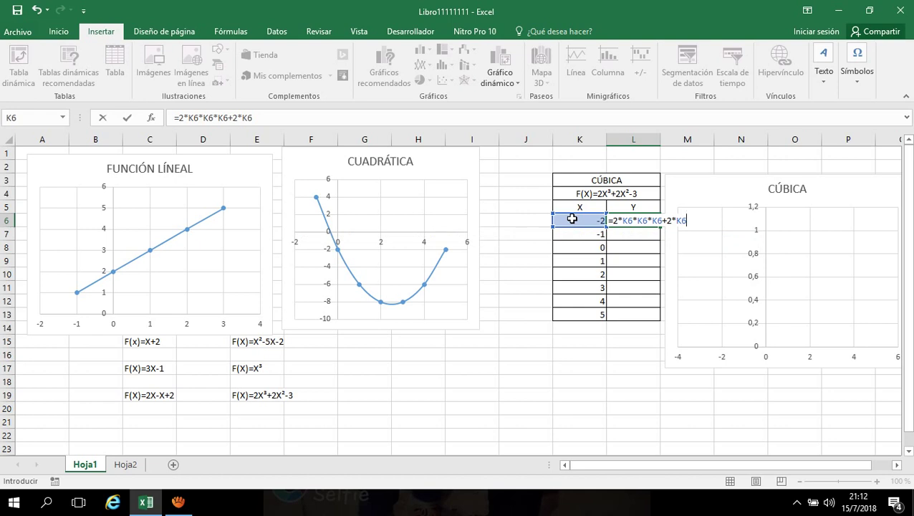
pyautogui.write('*K')
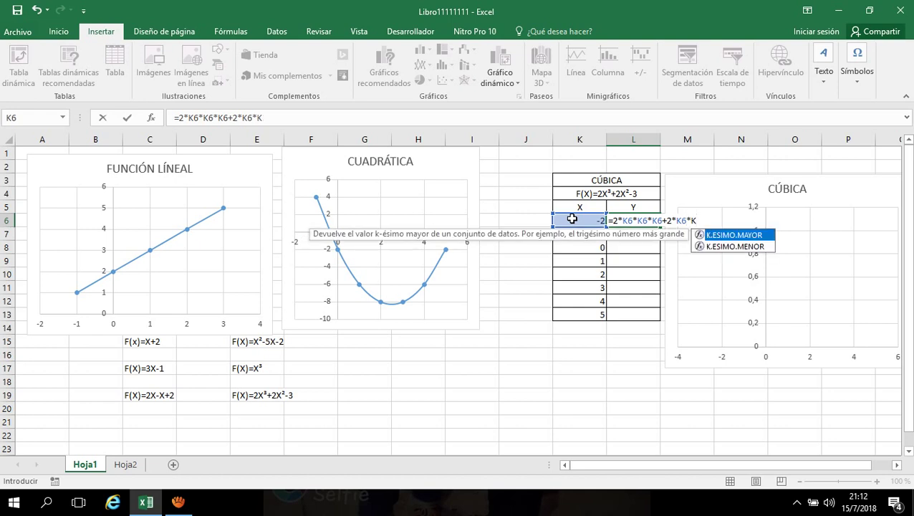
pyautogui.write('6')
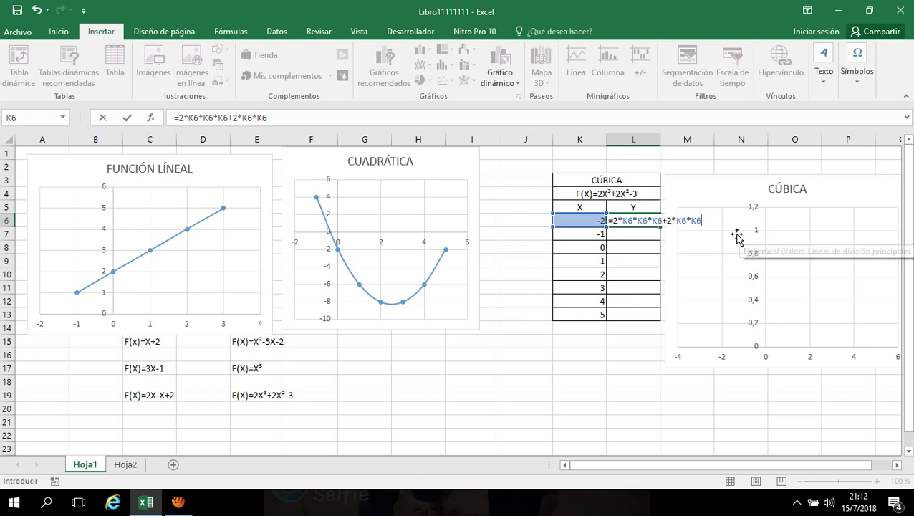
pyautogui.write('3')
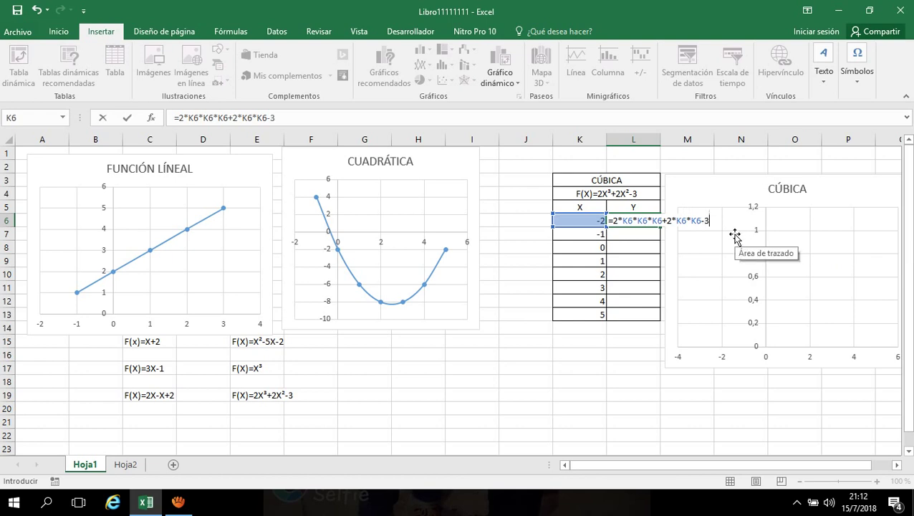
pyautogui.press('Return')
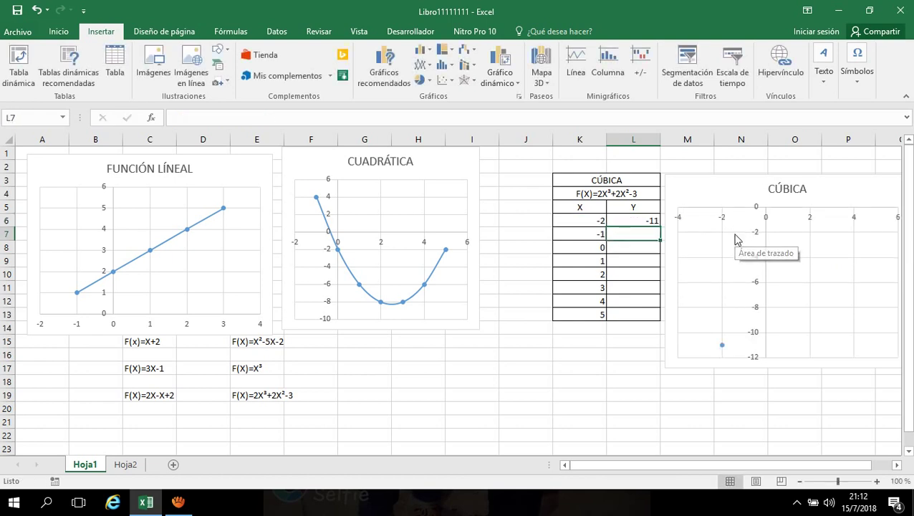
pyautogui.click(652, 220)
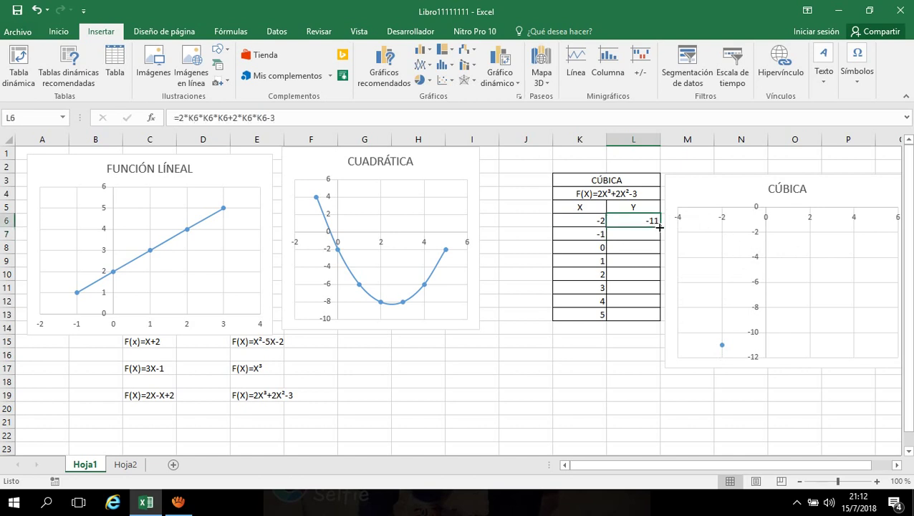
pyautogui.moveTo(660, 226); pyautogui.dragTo(661, 322)
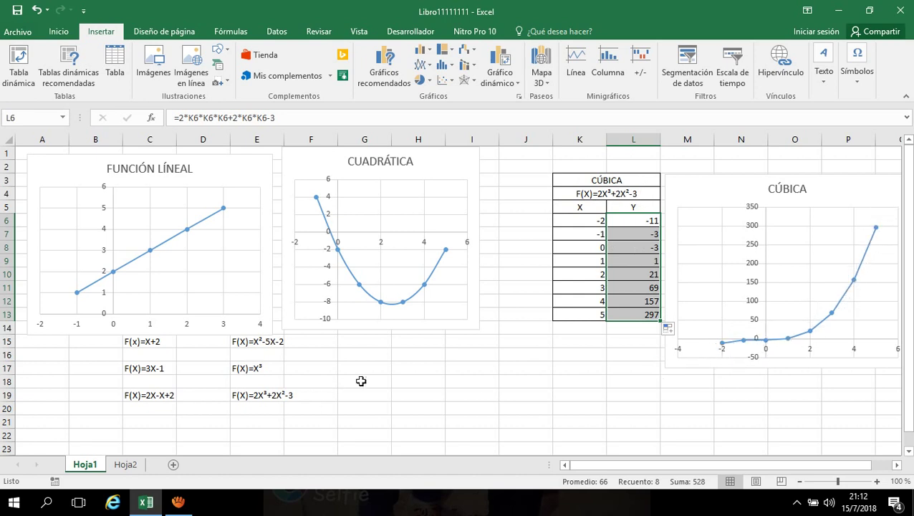
# Step: Move the CUADRÁTICA chart down off the top of its table and change the function in G4 to F(X)=X²+6
pyautogui.moveTo(316, 162); pyautogui.dragTo(344, 288)
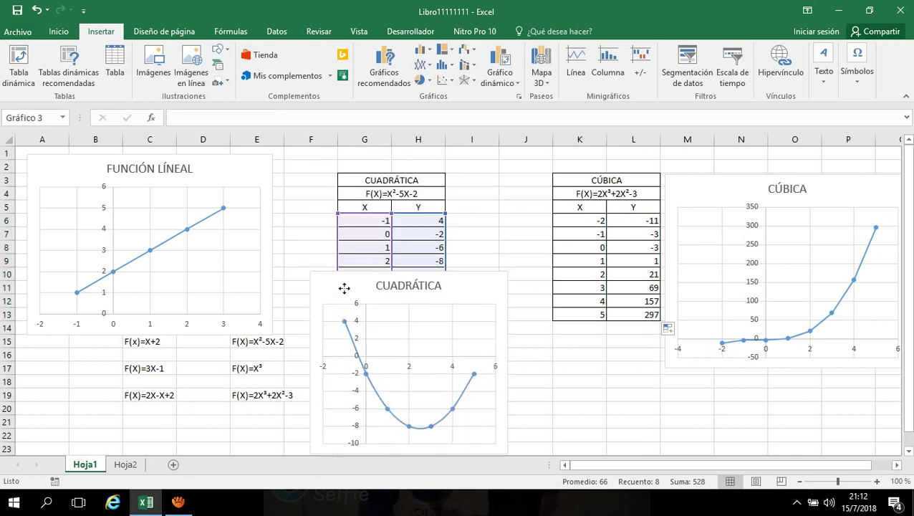
pyautogui.click(414, 194)
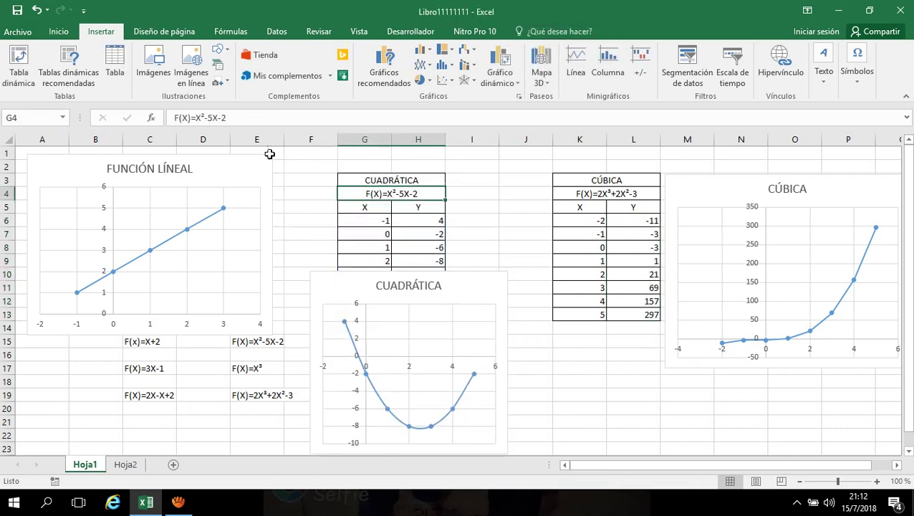
pyautogui.click(227, 118)
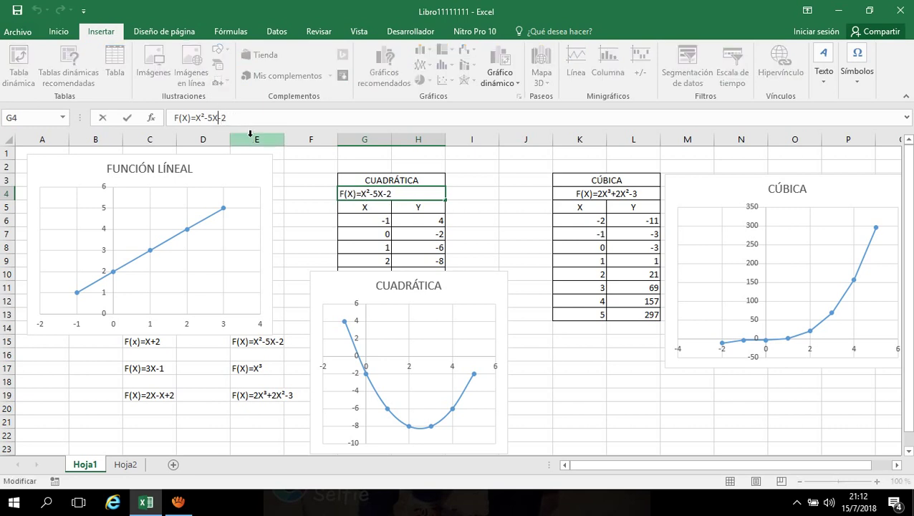
pyautogui.press('BackSpace')
pyautogui.press('BackSpace')
pyautogui.press('BackSpace')
pyautogui.press('Delete')
pyautogui.press('Delete')
pyautogui.write('6')
pyautogui.press('Return')
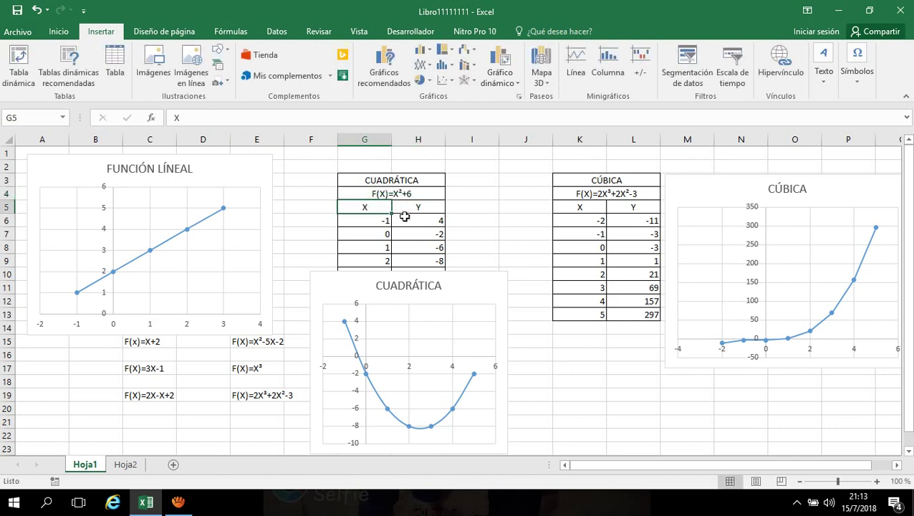
# Step: Change the CUADRÁTICA table's first Y formula in H6 to =G6*G6+6
pyautogui.click(404, 219)
pyautogui.click(254, 118)
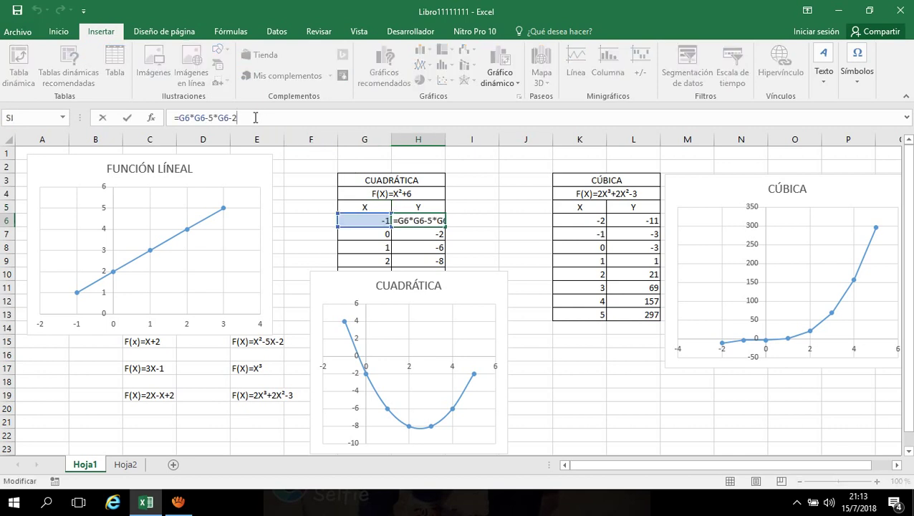
pyautogui.press('BackSpace')
pyautogui.press('BackSpace')
pyautogui.press('BackSpace')
pyautogui.press('BackSpace')
pyautogui.press('BackSpace')
pyautogui.press('BackSpace')
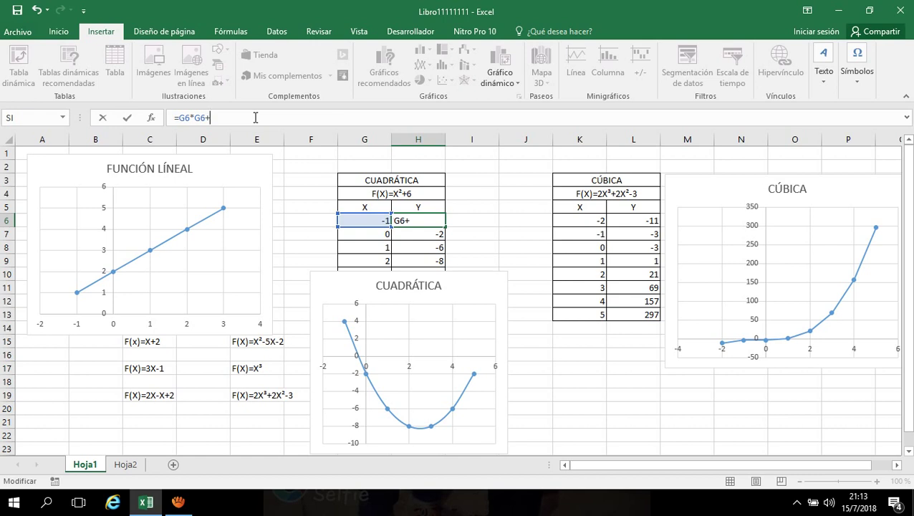
pyautogui.write('+6')
pyautogui.press('Return')
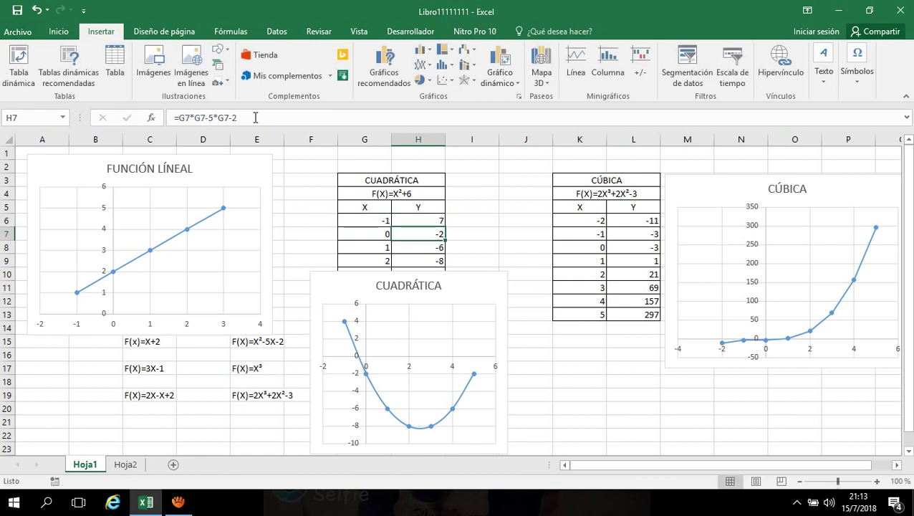
# Step: Fill the H6 formula down to H12, clearing the CUADRÁTICA chart off the table and placing it between columns I and L
pyautogui.click(467, 278)
pyautogui.moveTo(467, 278); pyautogui.dragTo(498, 346)
pyautogui.click(439, 230)
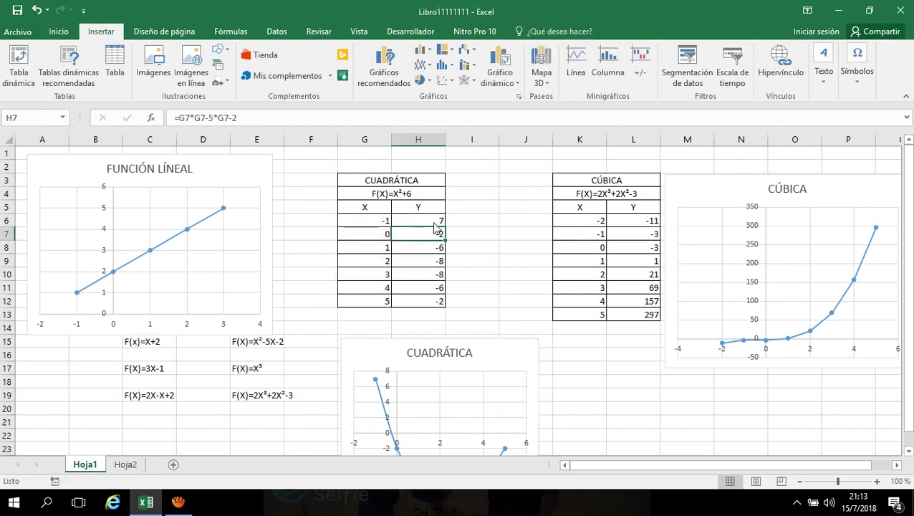
pyautogui.click(441, 224)
pyautogui.moveTo(445, 227); pyautogui.dragTo(445, 311)
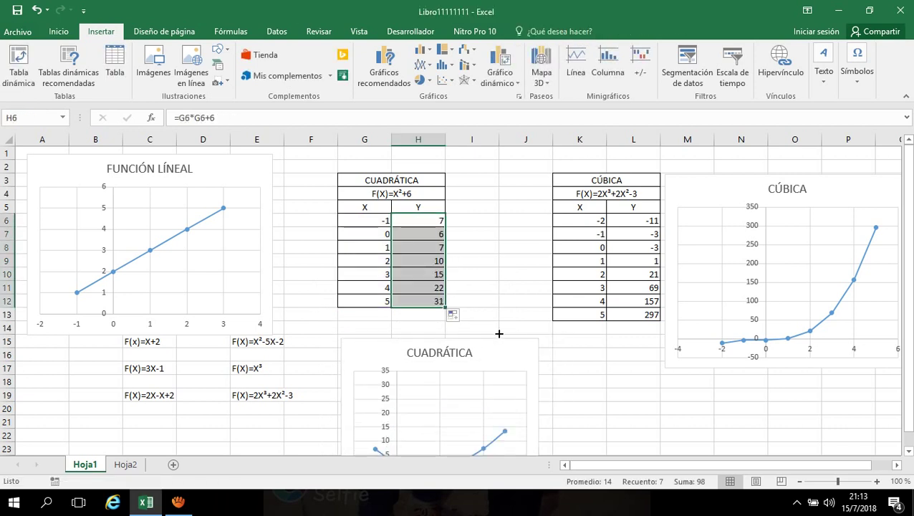
pyautogui.moveTo(486, 348); pyautogui.dragTo(613, 192)
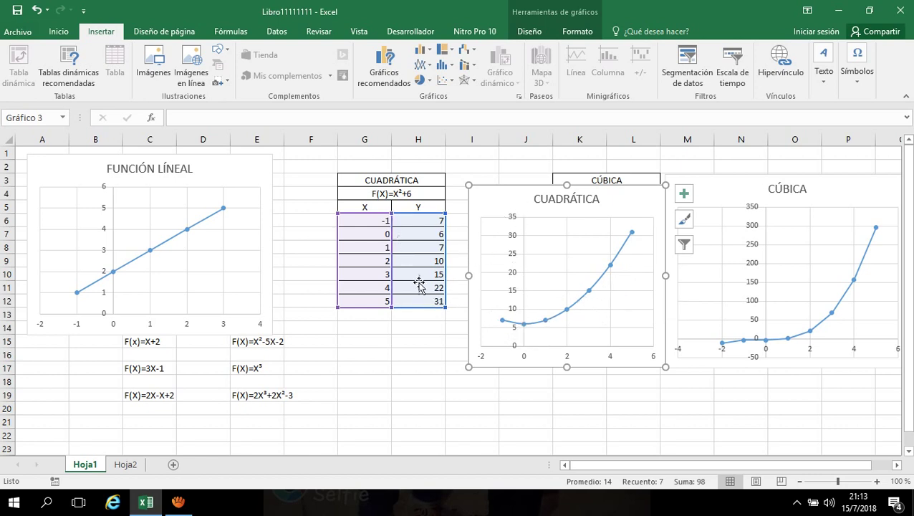
# Step: Move the FUNCIÓN LÍNEAL chart below the LÍNEAL table and change the function in C4 to f(X)=2X-X+2
pyautogui.moveTo(64, 174)
pyautogui.mouseDown()
pyautogui.moveTo(161, 184)
pyautogui.moveTo(263, 277)
pyautogui.moveTo(248, 354)
pyautogui.moveTo(239, 343)
pyautogui.mouseUp()
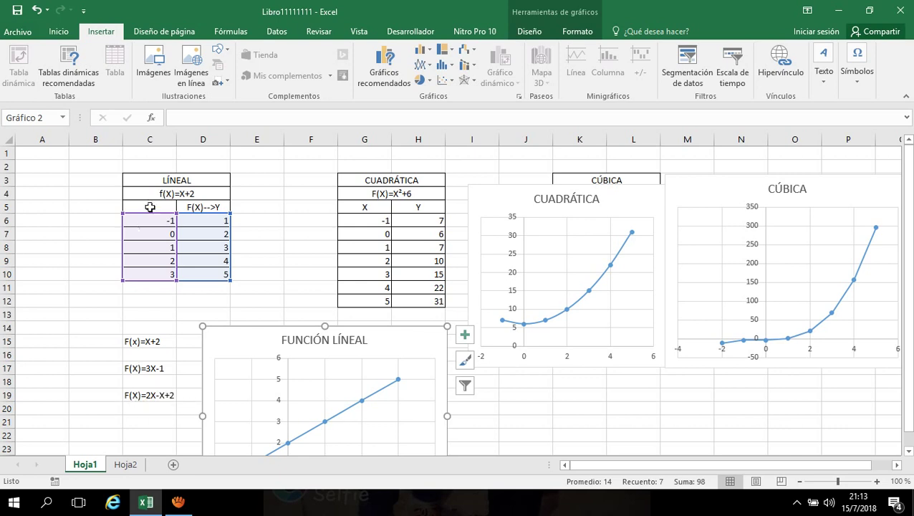
pyautogui.click(175, 192)
pyautogui.click(224, 118)
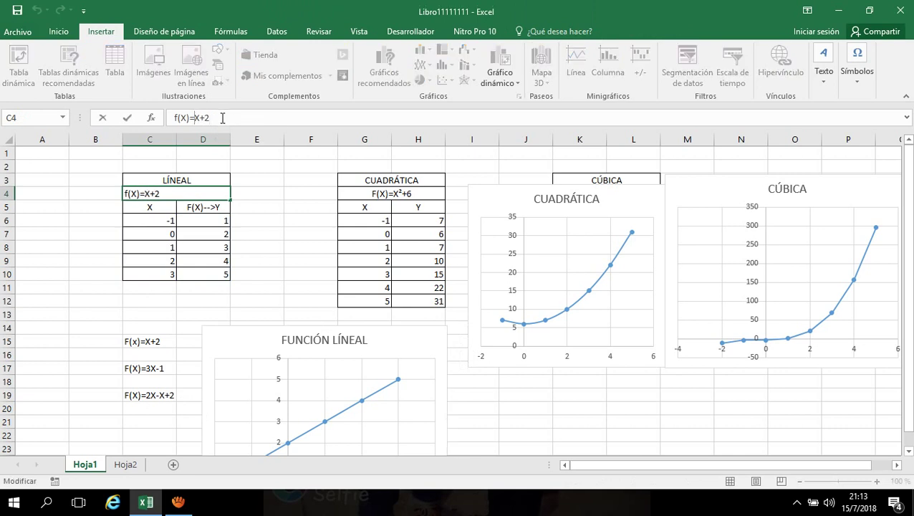
pyautogui.write('2X-')
pyautogui.press('Return')
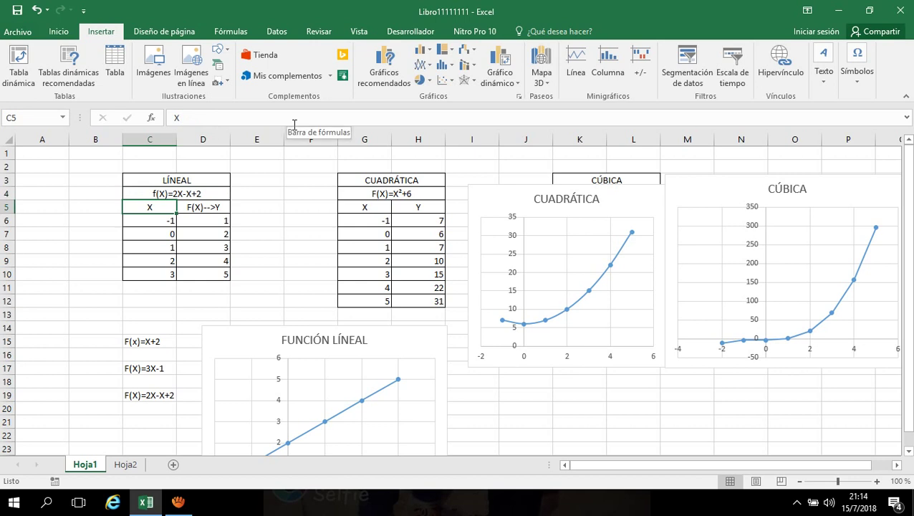
# Step: Clear the LÍNEAL table's Y values in D6:D10, shift the FUNCIÓN LÍNEAL chart slightly closer to the table and select D6
pyautogui.click(215, 217)
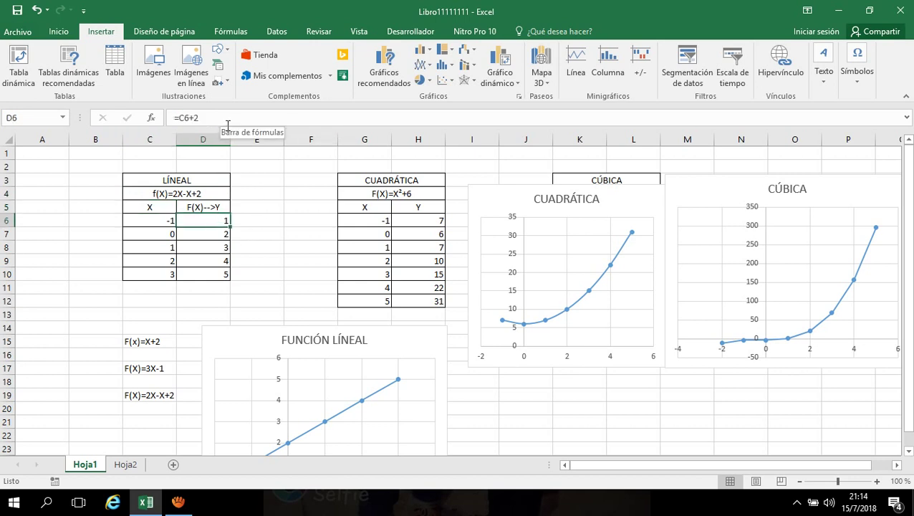
pyautogui.hotkey('shift', 'Down')
pyautogui.hotkey('shift', 'Down')
pyautogui.hotkey('shift', 'Down')
pyautogui.hotkey('shift', 'Down')
pyautogui.press('Delete')
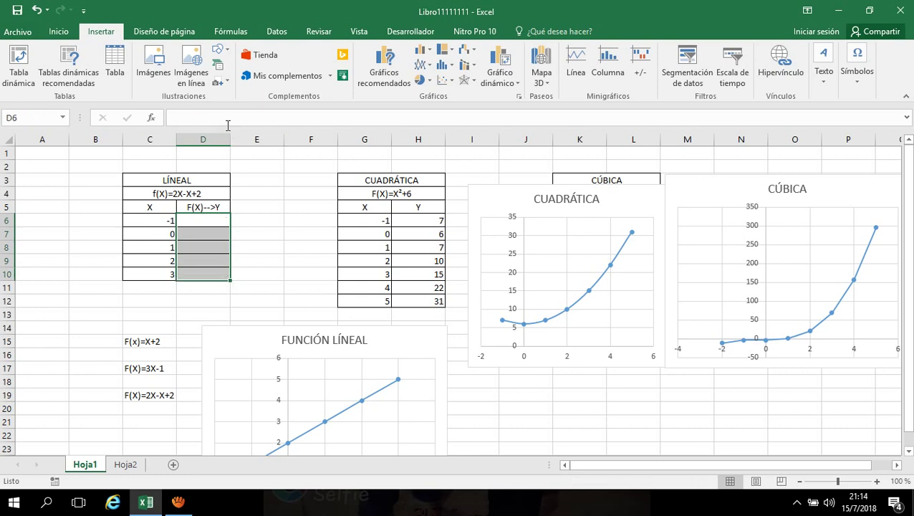
pyautogui.moveTo(247, 347); pyautogui.dragTo(231, 314)
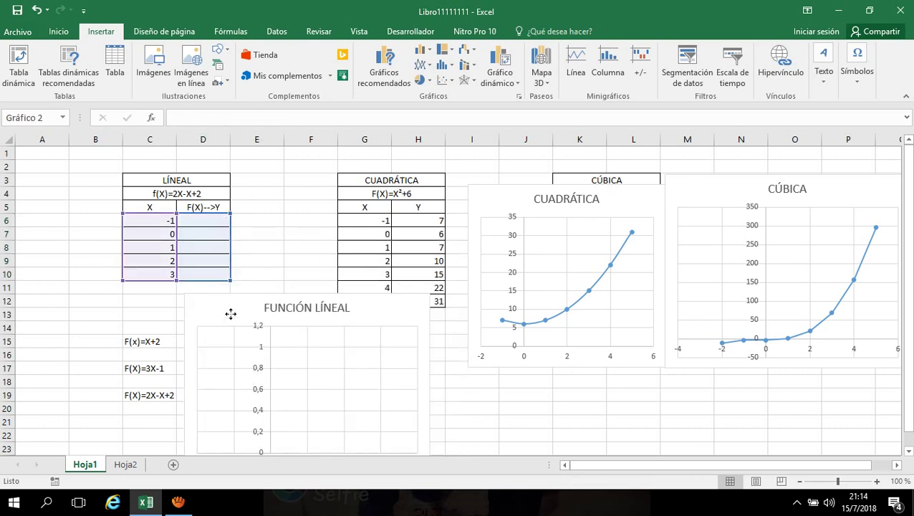
pyautogui.click(199, 220)
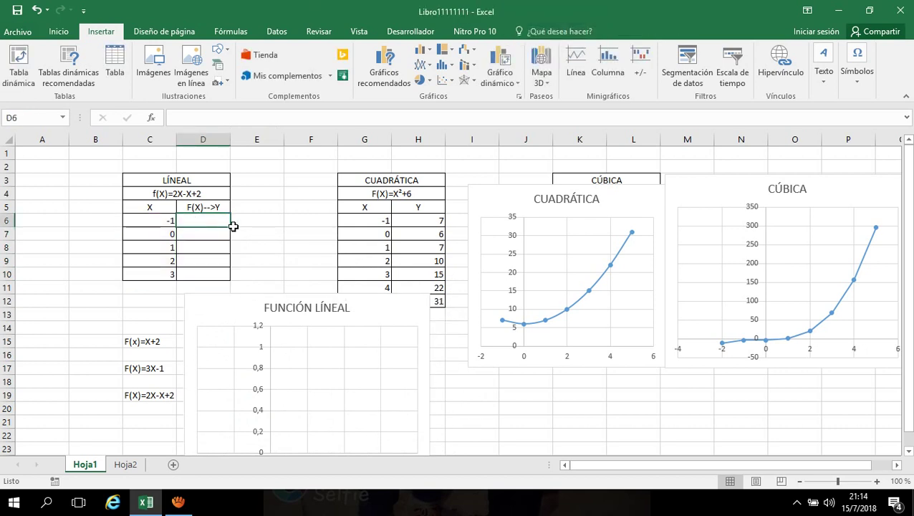
# Step: Enter the formula =2*C6-C6+2 in D6 of the LÍNEAL table and fill it down to D10
pyautogui.write('=')
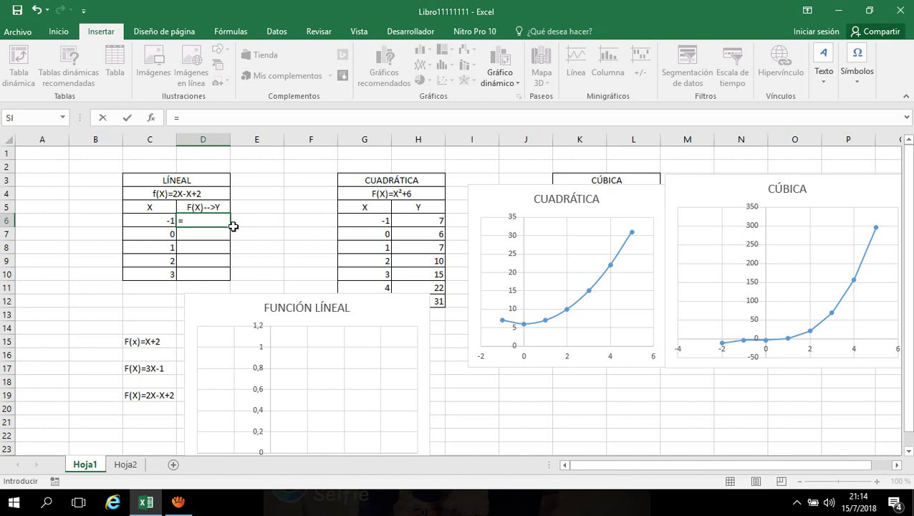
pyautogui.write('2*')
pyautogui.click(154, 220)
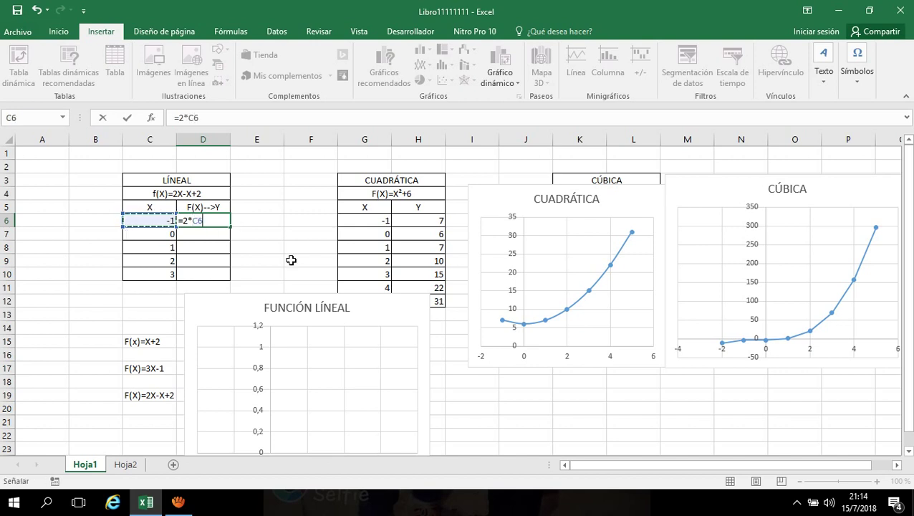
pyautogui.write('-')
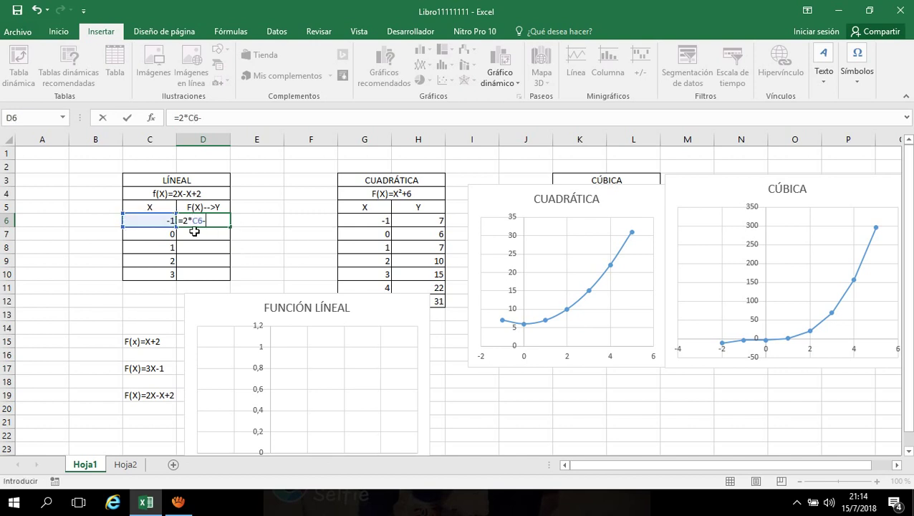
pyautogui.click(159, 222)
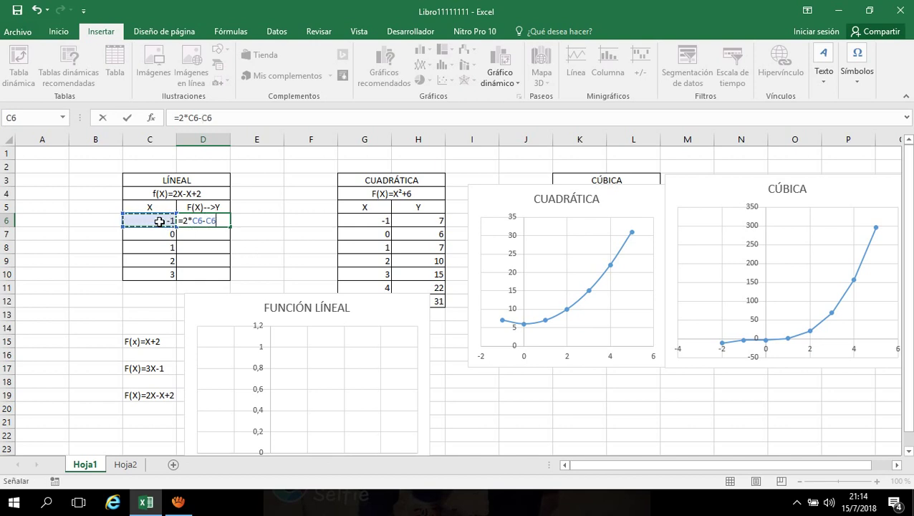
pyautogui.write('+2')
pyautogui.press('Return')
pyautogui.click(209, 222)
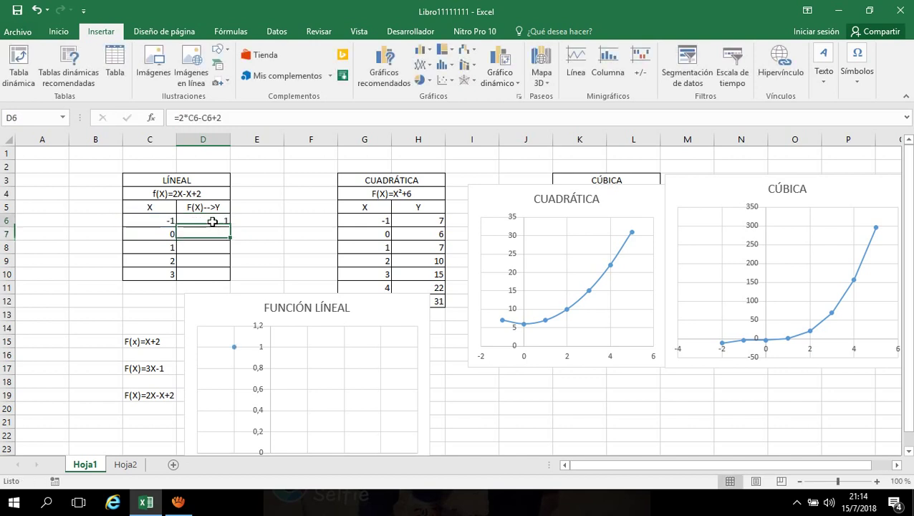
pyautogui.moveTo(229, 226); pyautogui.dragTo(225, 282)
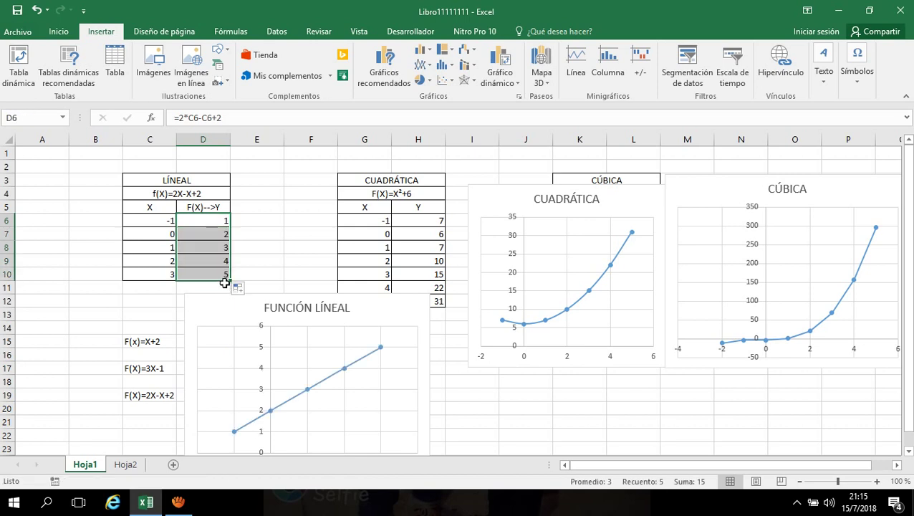
# Step: Arrange the FUNCIÓN LÍNEAL and CUADRÁTICA charts directly below their tables and shift the CÚBICA chart slightly away from its table
pyautogui.moveTo(358, 315); pyautogui.dragTo(248, 313)
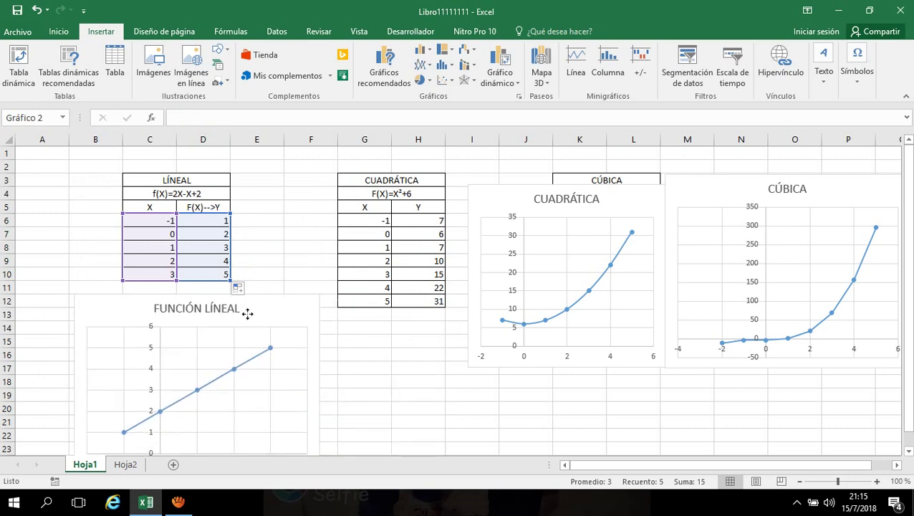
pyautogui.moveTo(500, 198); pyautogui.dragTo(371, 323)
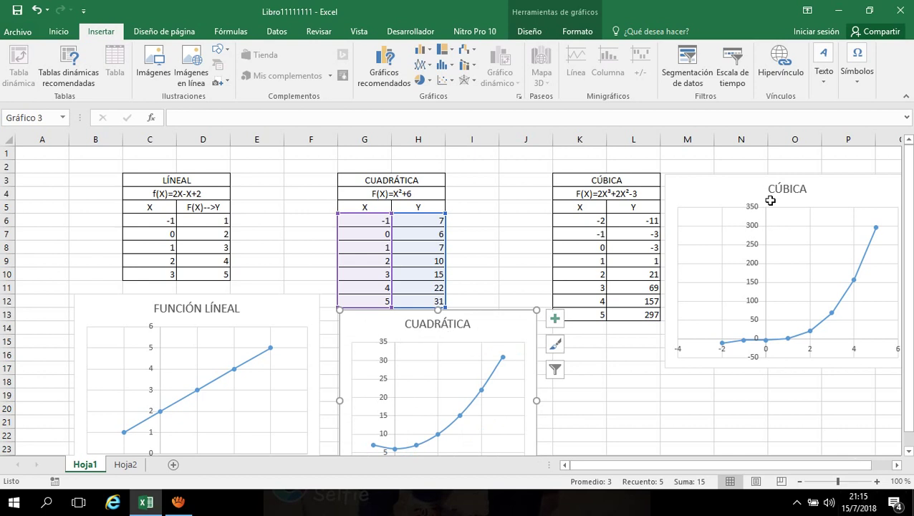
pyautogui.moveTo(756, 187)
pyautogui.mouseDown()
pyautogui.moveTo(720, 304)
pyautogui.moveTo(657, 345)
pyautogui.moveTo(760, 184)
pyautogui.mouseUp()
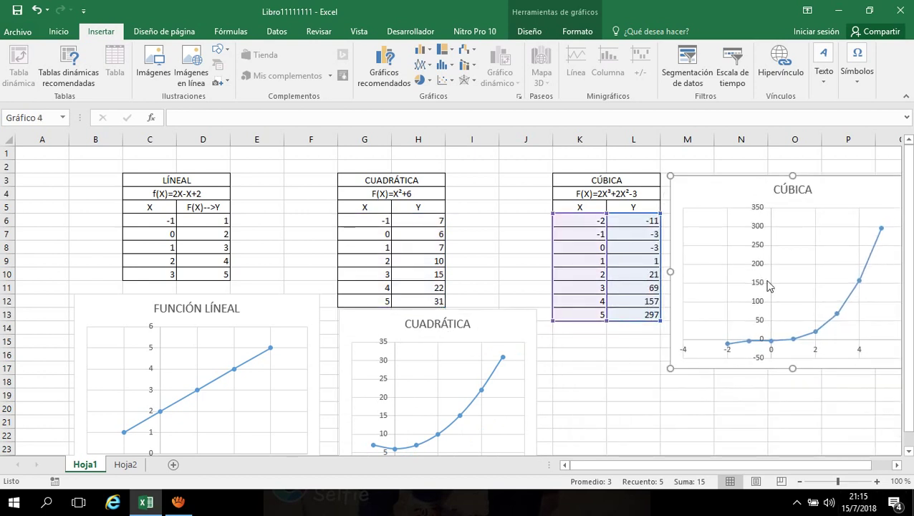
pyautogui.click(594, 417)
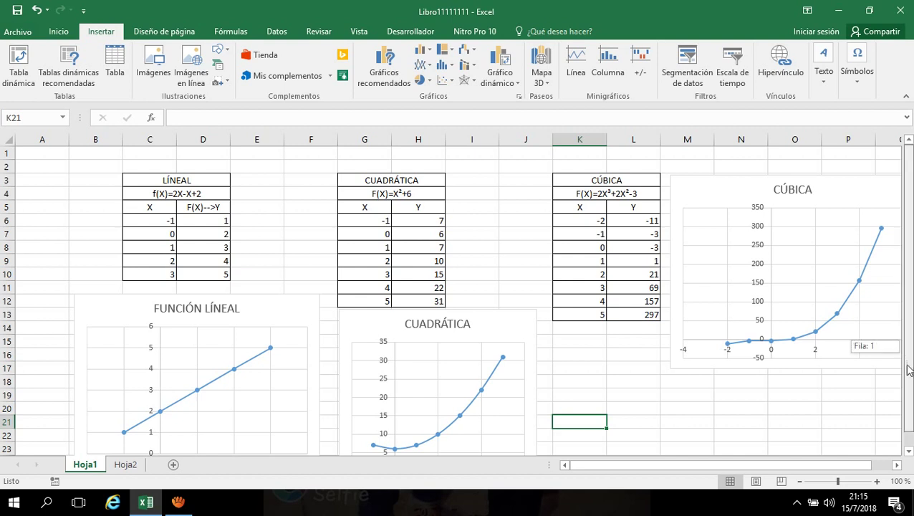
# Step: Review the formula behind the CÚBICA table's first Y value in L6
pyautogui.scroll(-1, 871, 345)
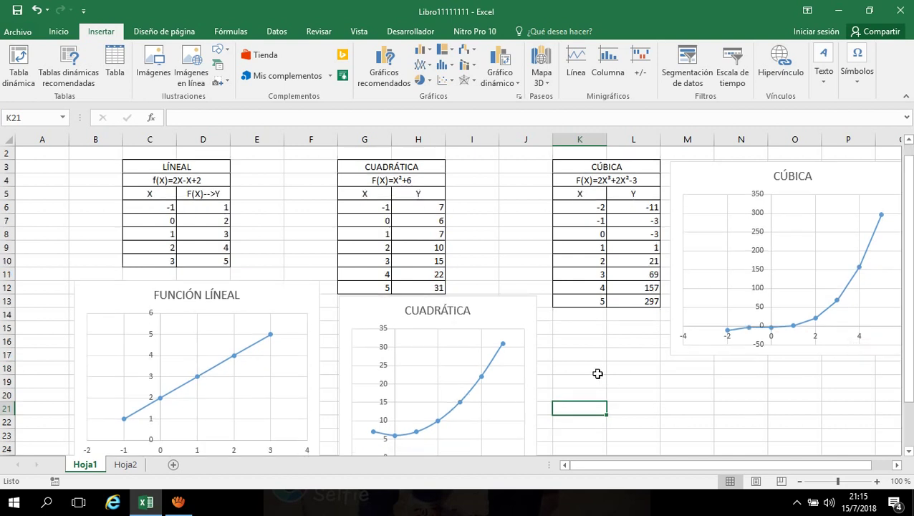
pyautogui.click(645, 210)
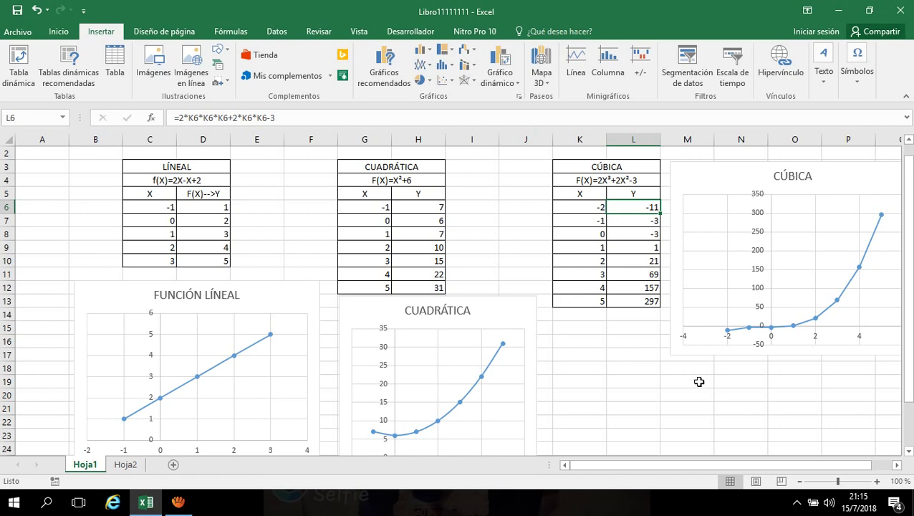
pyautogui.click(598, 402)
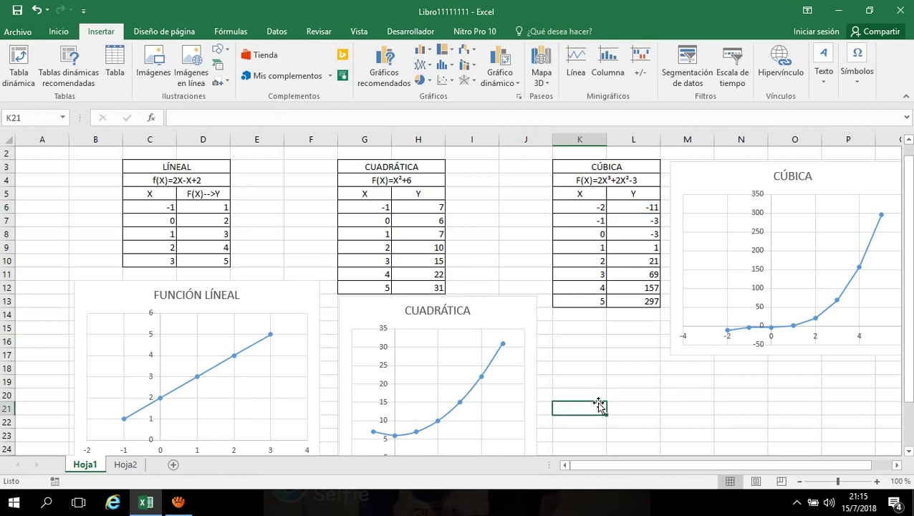
# Step: Switch to aTube Catcher and minimize the launcher window covering its Screen Record settings
pyautogui.click(182, 504)
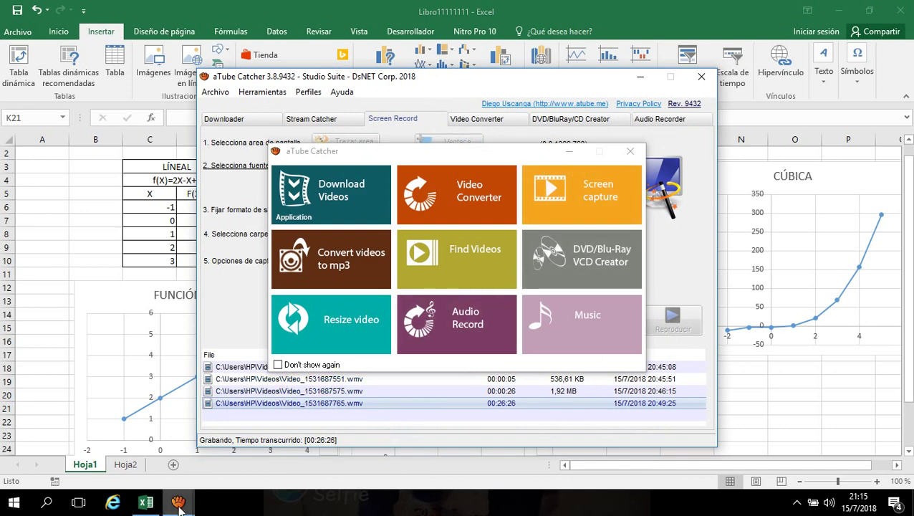
pyautogui.moveTo(179, 505)
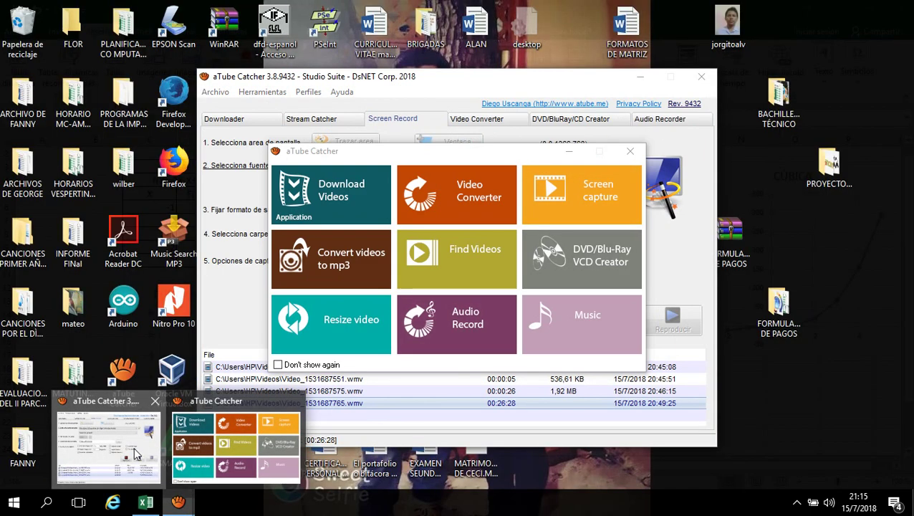
pyautogui.click(135, 453)
pyautogui.moveTo(178, 504)
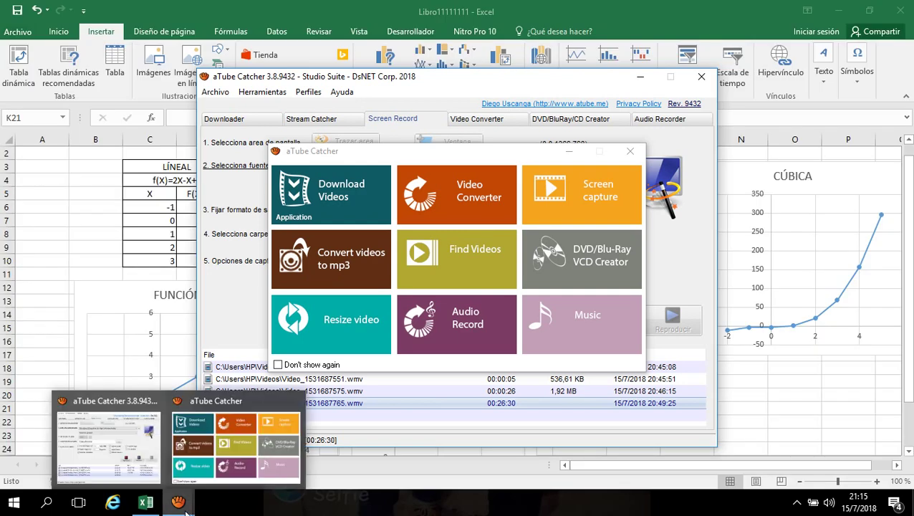
pyautogui.click(149, 460)
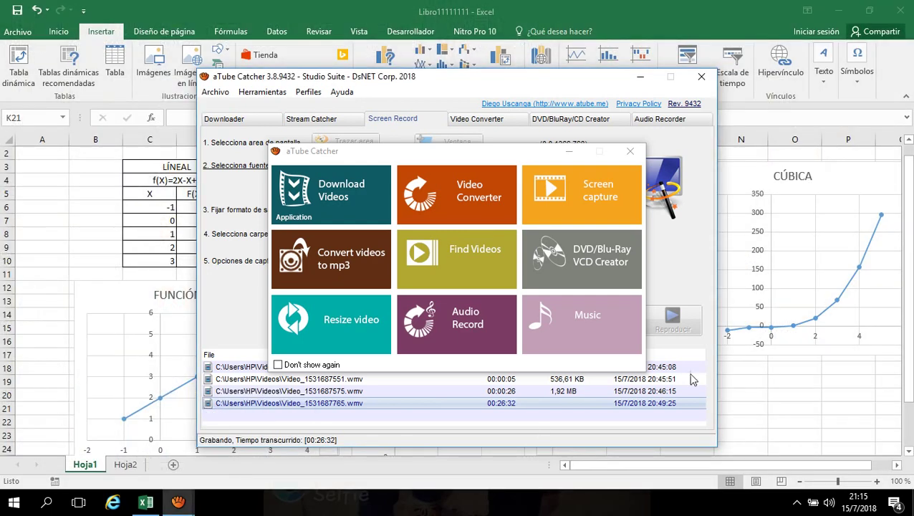
pyautogui.click(571, 152)
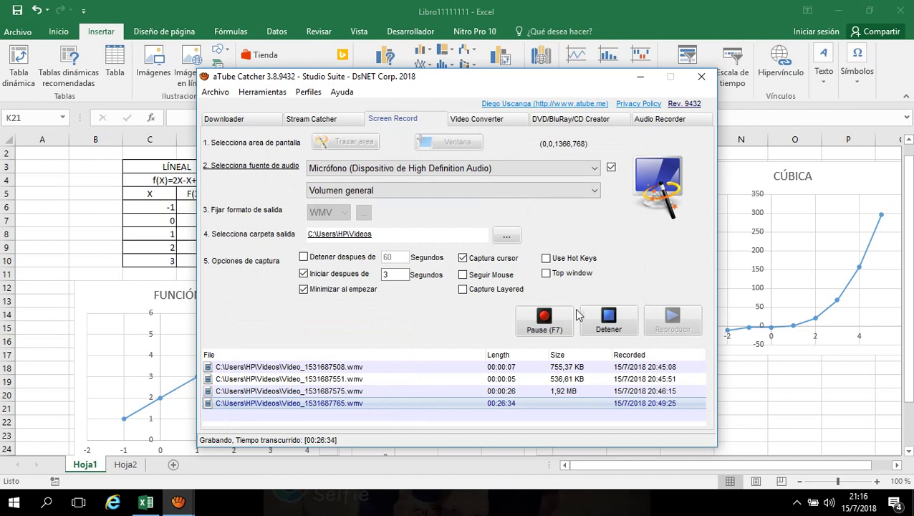